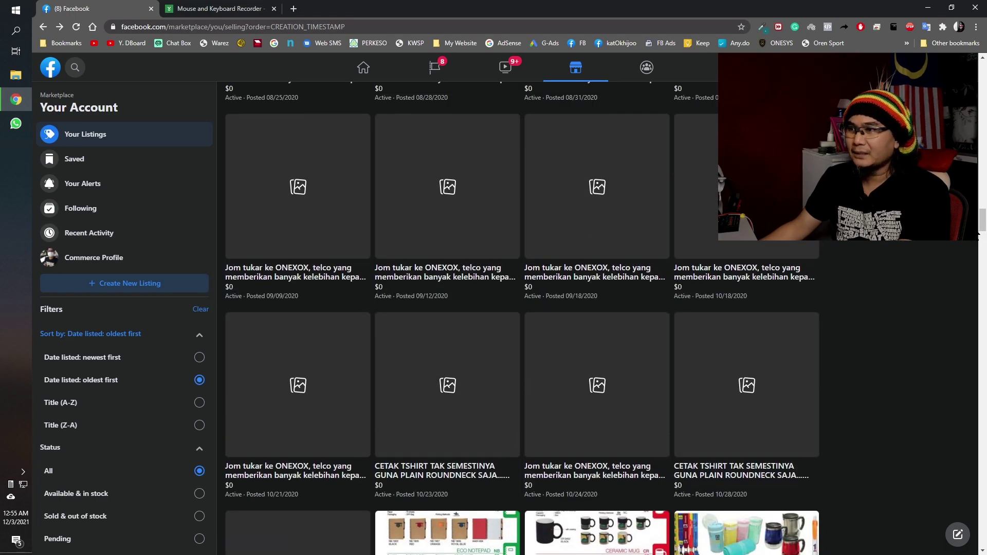
Step: Delete the CUSTOM BILLBOOKS & ORDERFORM KH2018 listing from your Marketplace listings and confirm the deletion
left_click_drag(983, 221, 984, 76)
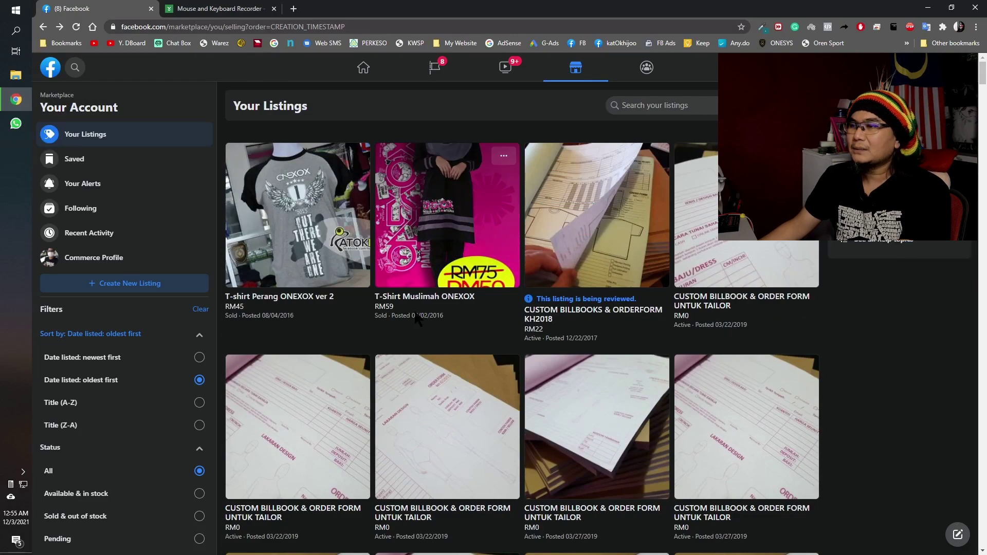
left_click_drag(985, 76, 983, 487)
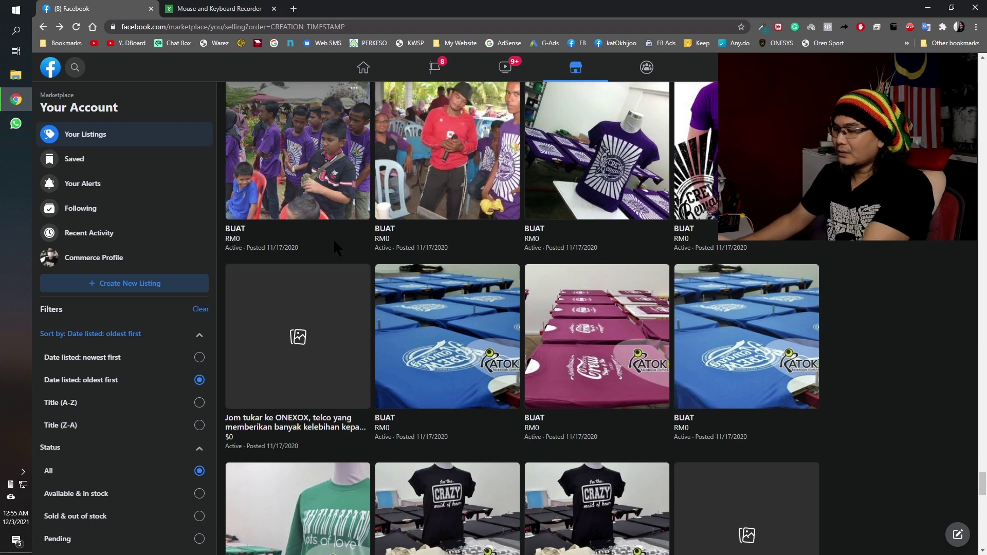
scroll(498, 342, "down", 5)
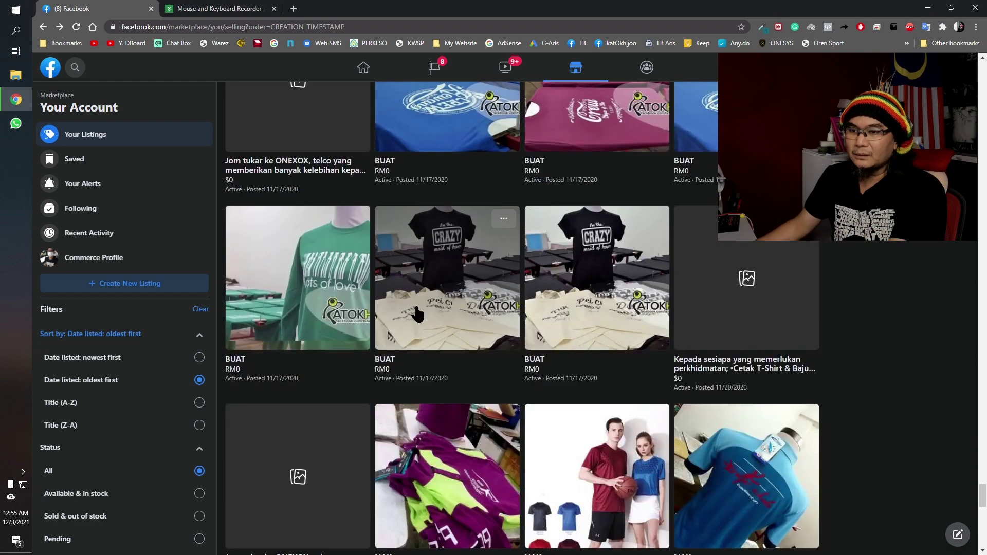
scroll(457, 321, "down", 15)
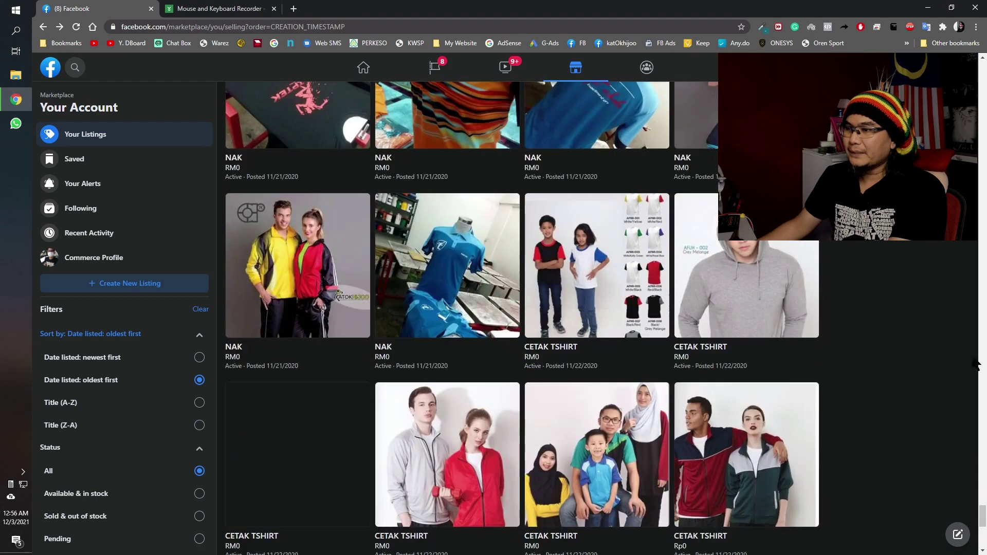
key("Home")
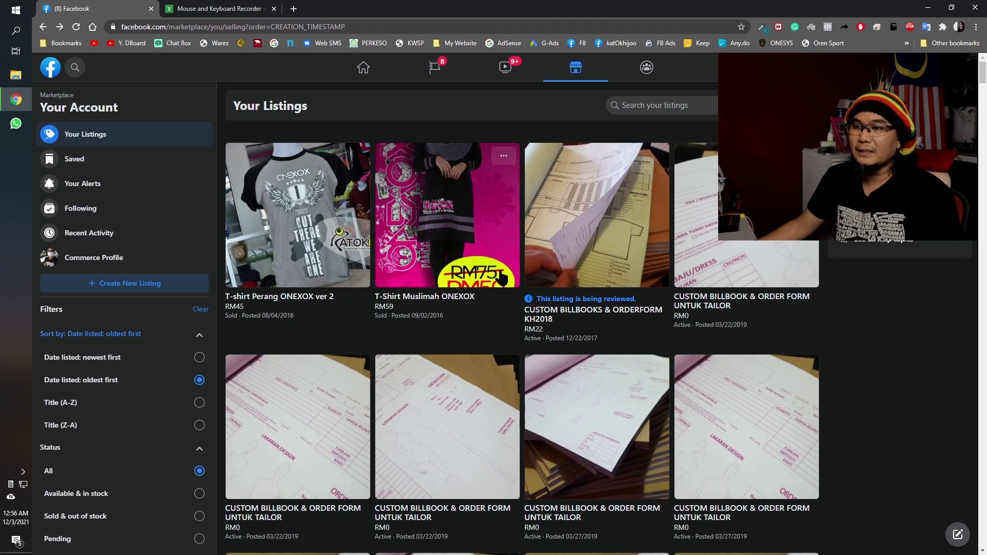
left_click(606, 237)
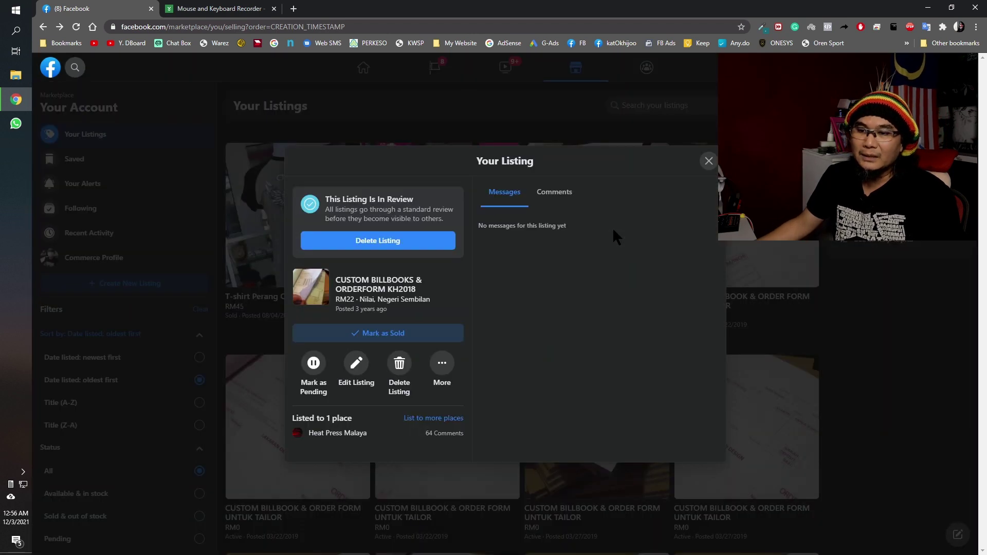
left_click(404, 360)
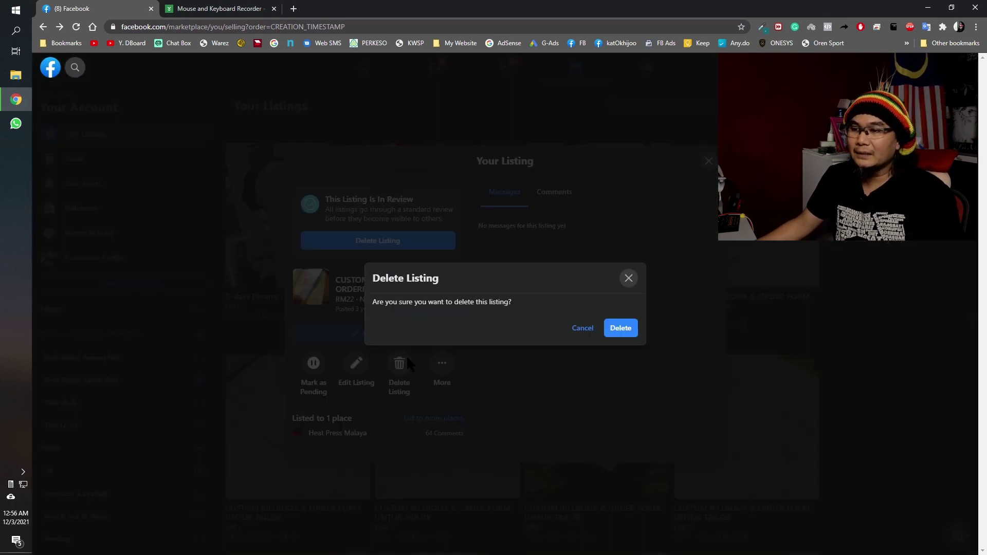
left_click(621, 332)
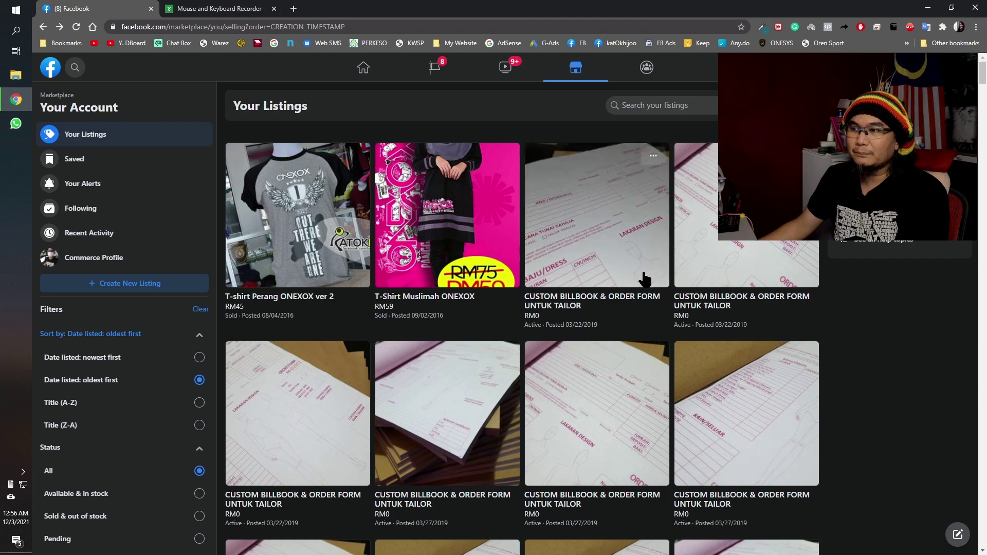
Step: Delete the first CUSTOM BILLBOOK & ORDER FORM UNTUK TAILOR listing, right after the two sold T-shirt listings
scroll(643, 280, "down", 8)
scroll(643, 280, "down", 20)
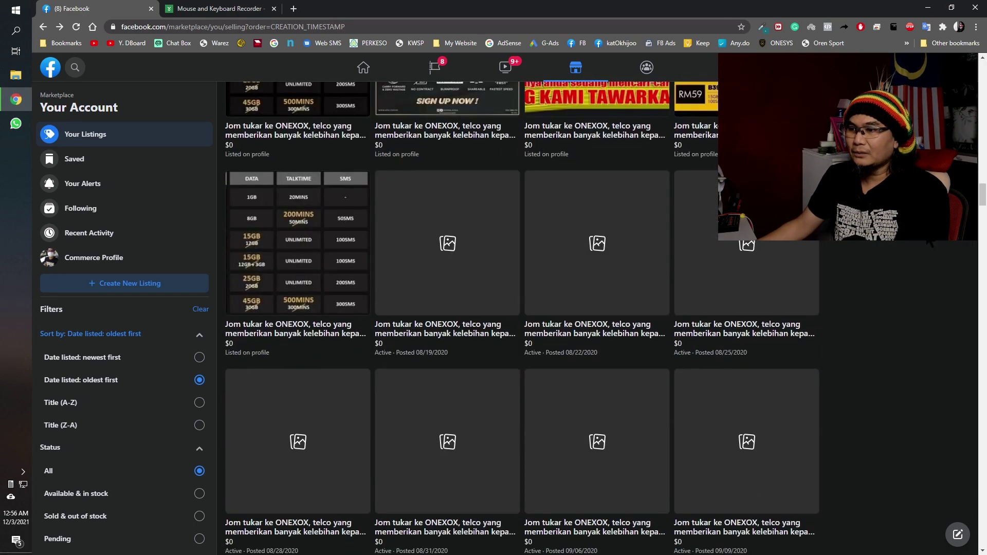
left_click_drag(983, 198, 983, 69)
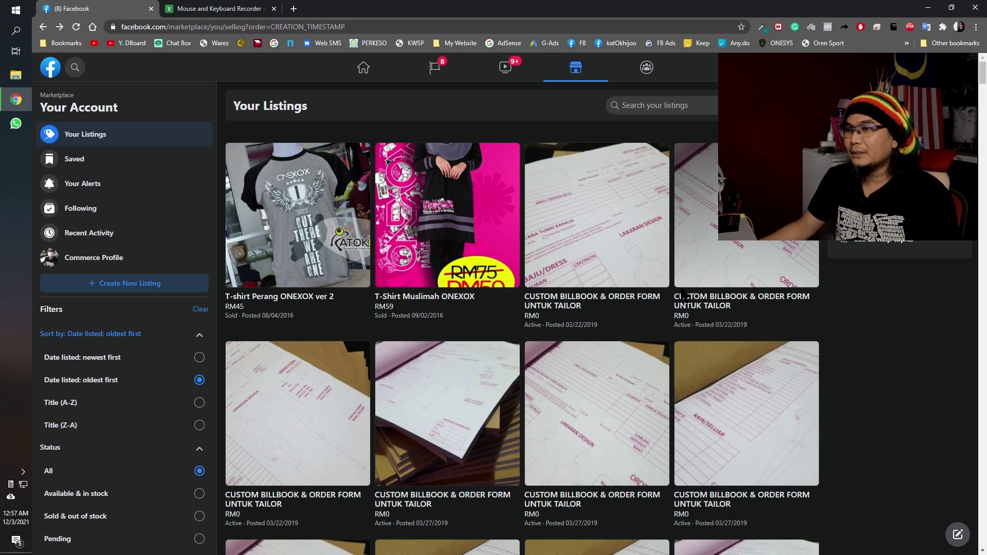
scroll(689, 288, "down", 5)
scroll(713, 265, "up", 5)
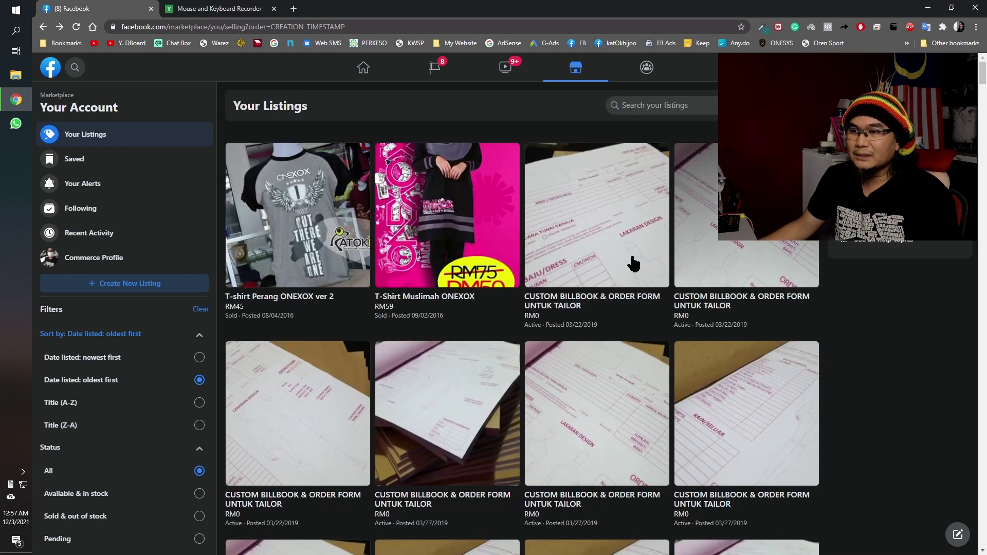
left_click(597, 239)
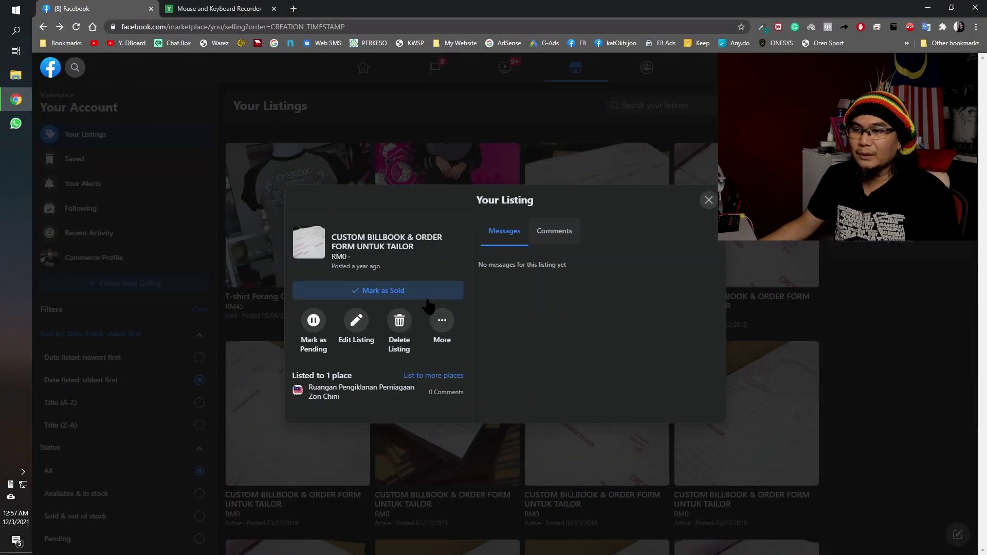
left_click(398, 322)
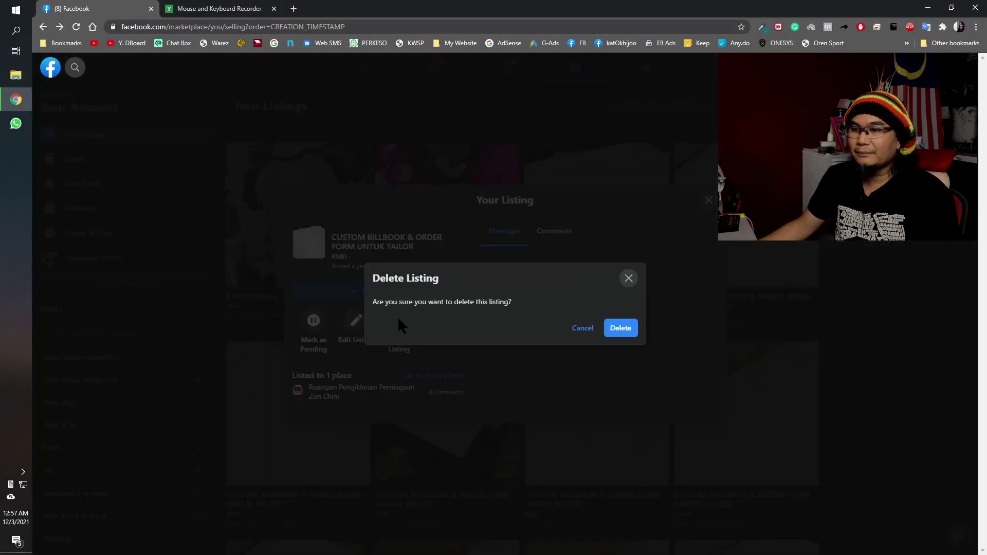
left_click(622, 329)
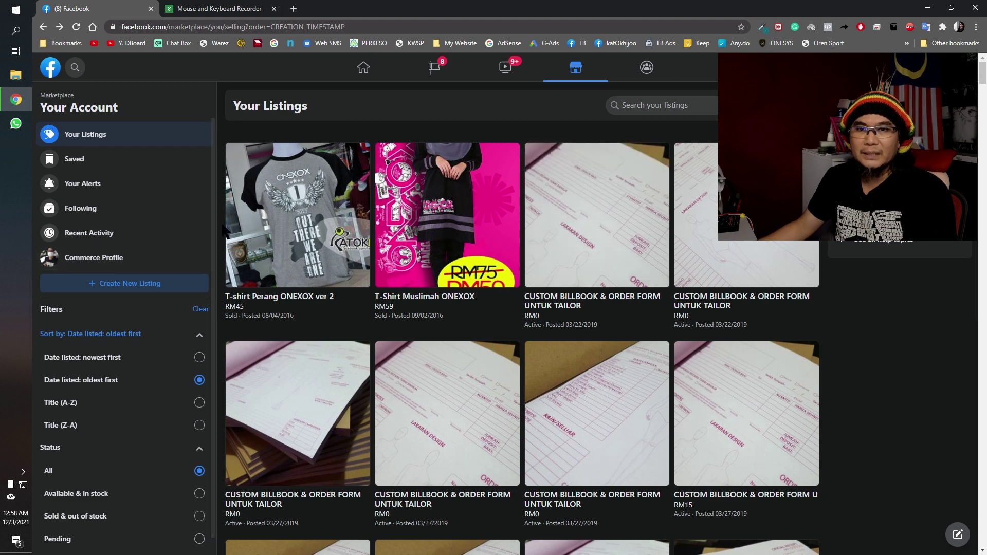
Step: View the details of the first remaining CUSTOM BILLBOOK & ORDER FORM UNTUK TAILOR listing, close them and look over the listings
scroll(203, 227, "down", 1)
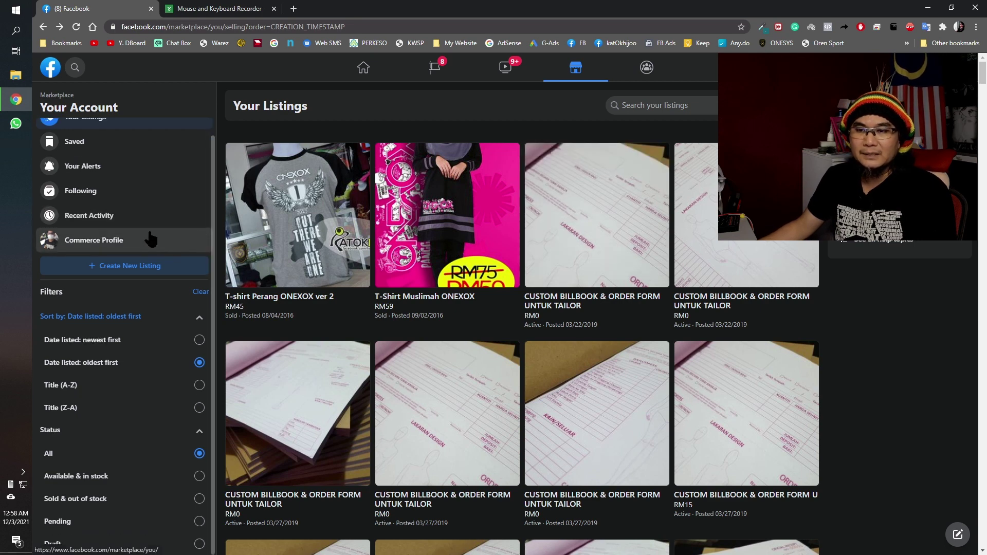
scroll(155, 477, "up", 1)
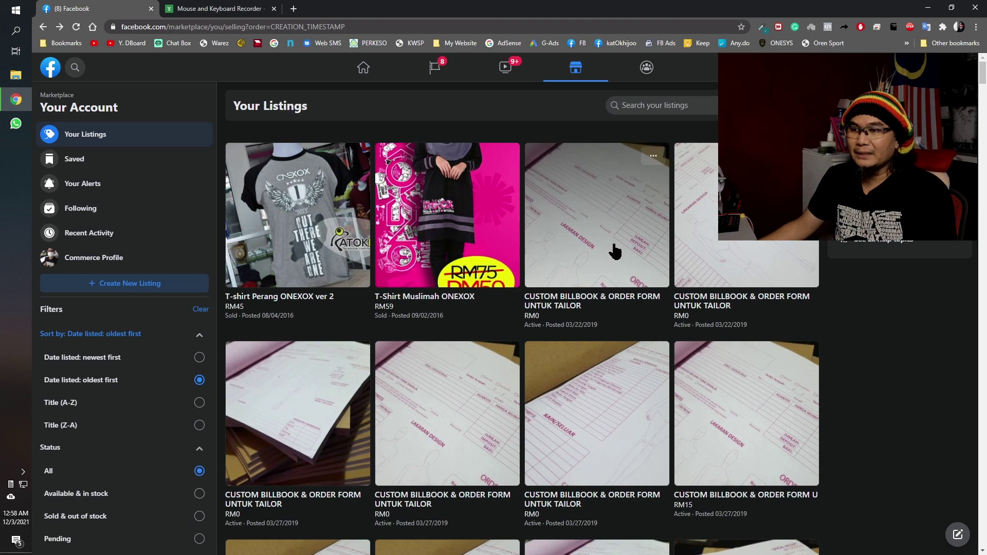
left_click(615, 252)
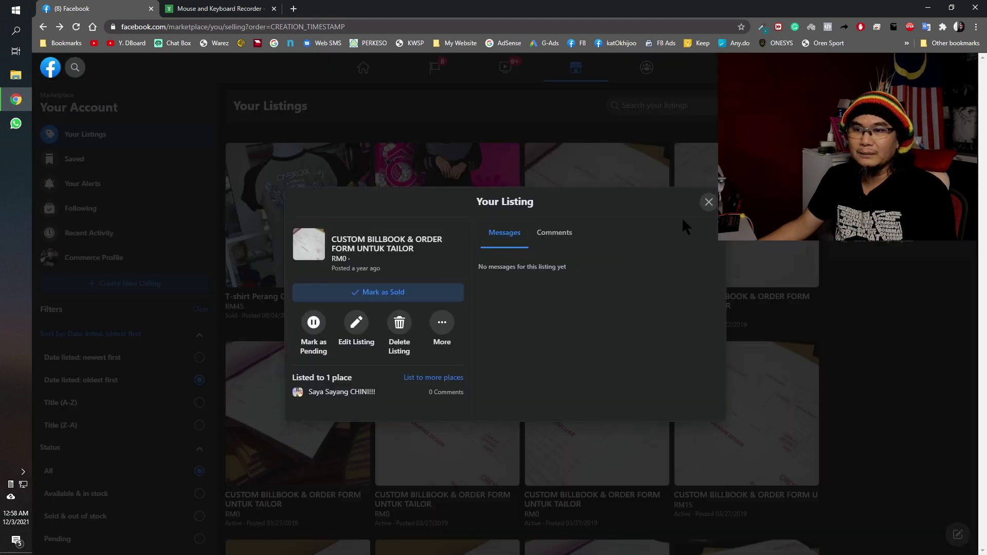
left_click(707, 201)
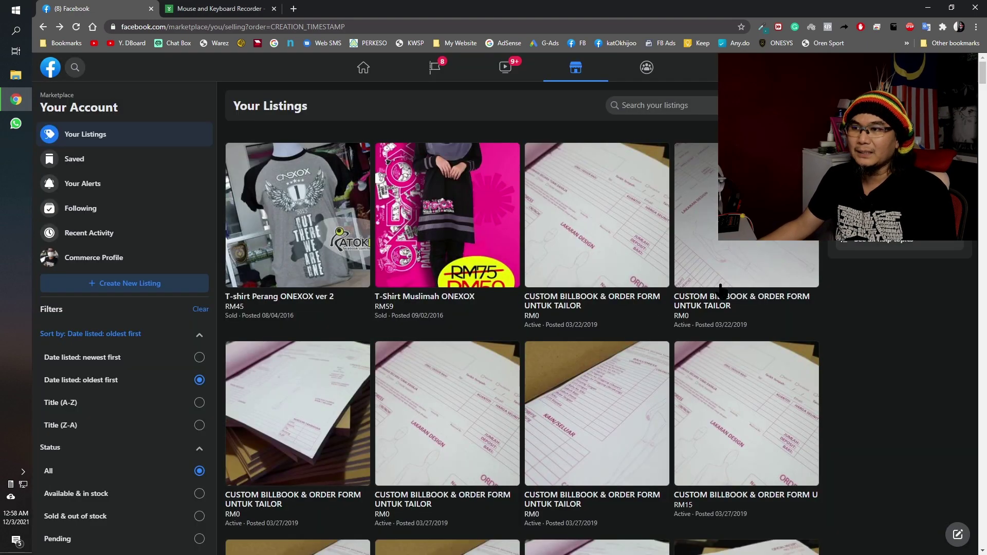
scroll(741, 249, "down", 5)
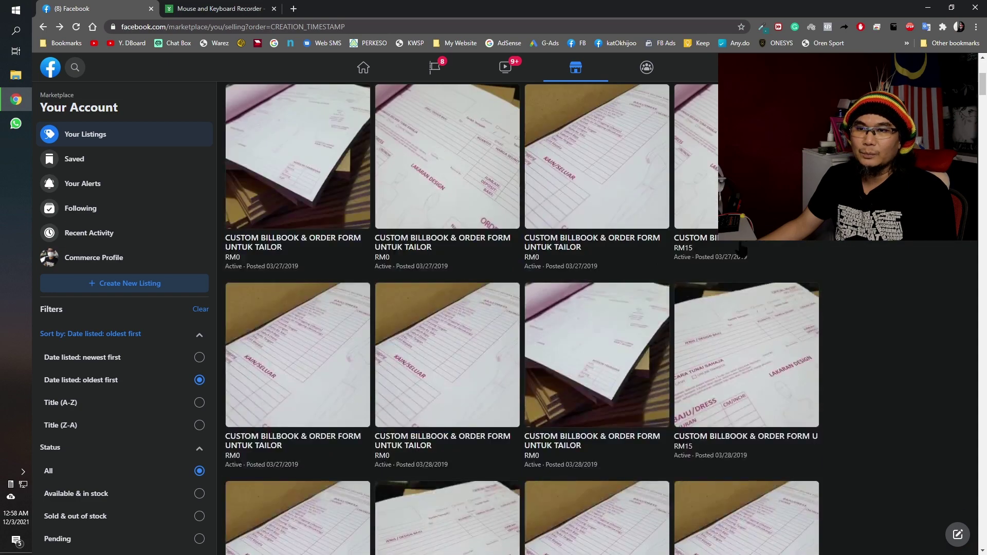
scroll(740, 249, "up", 5)
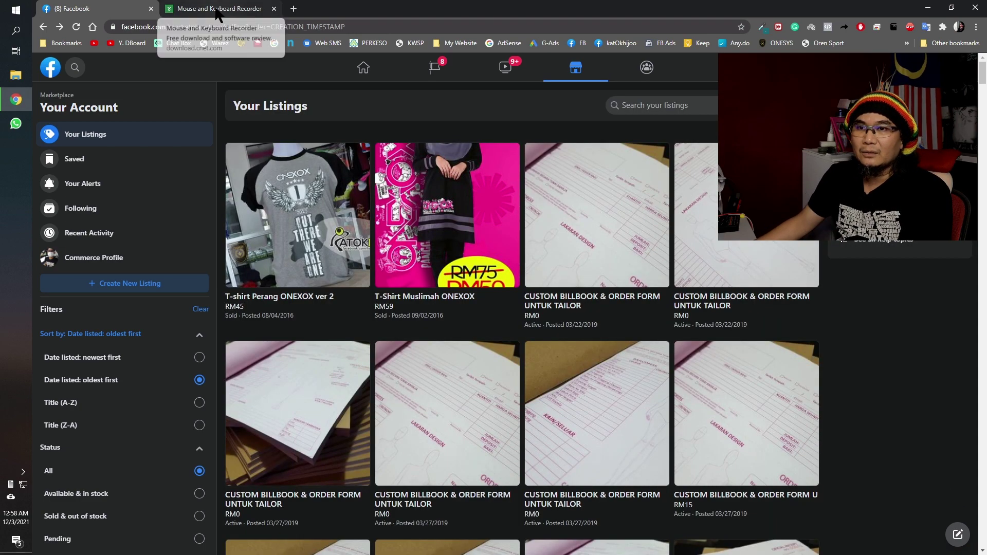
Step: Search Google for "mouse and keyboard recorder" in a new browser tab
left_click(294, 9)
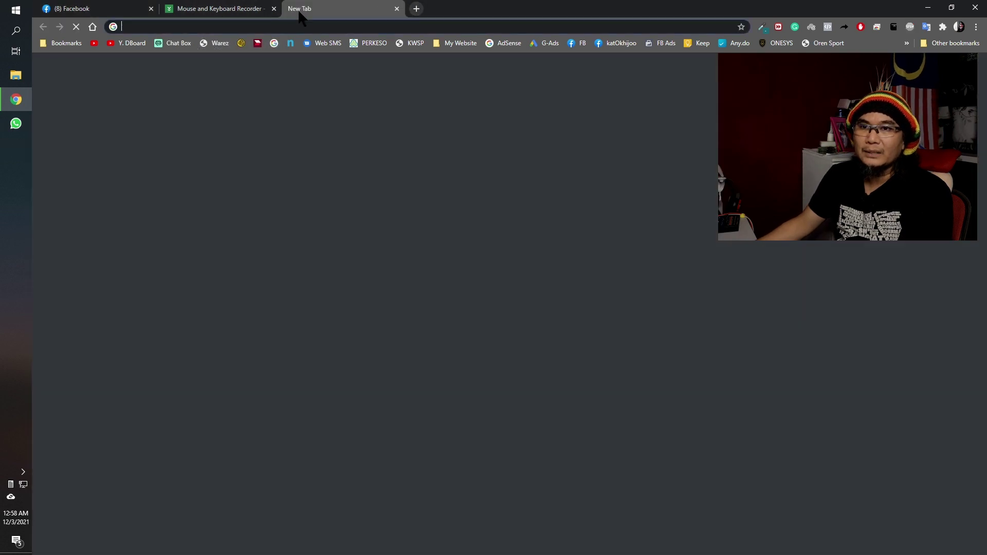
left_click(442, 215)
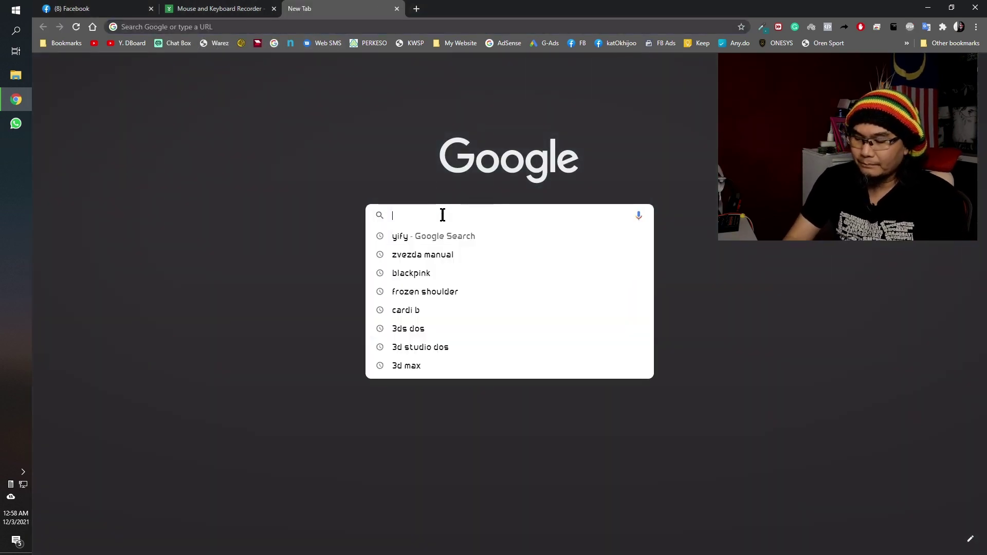
type("mouse ")
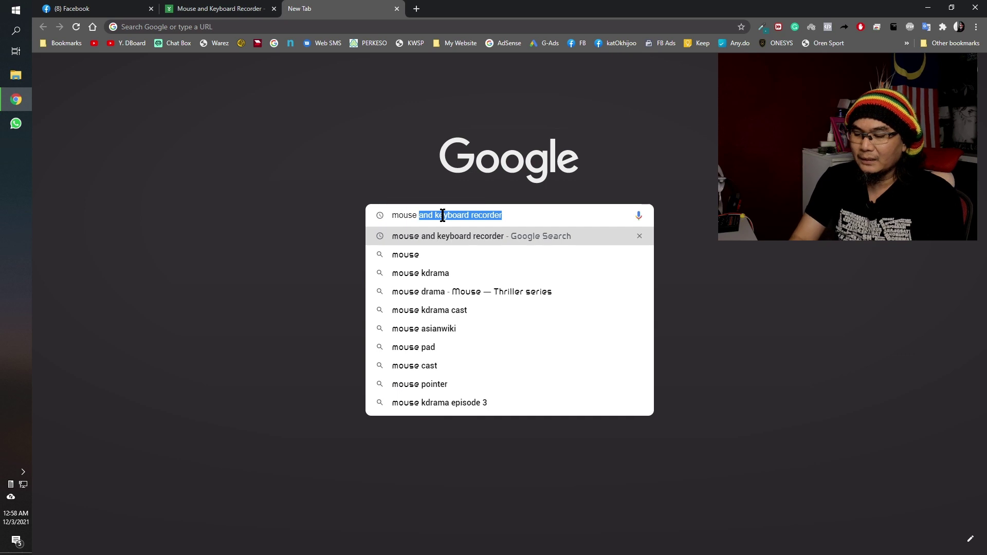
type("and keybor")
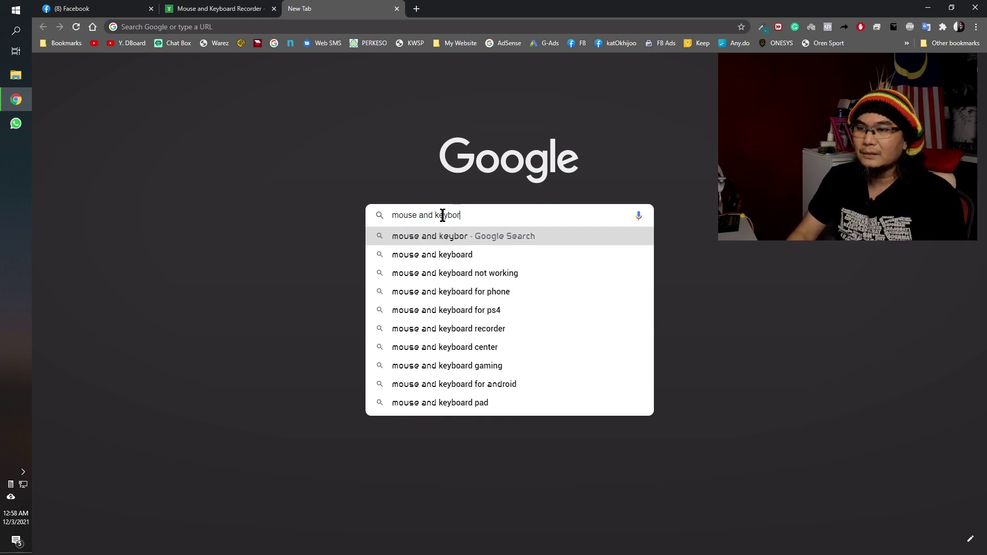
key("Down")
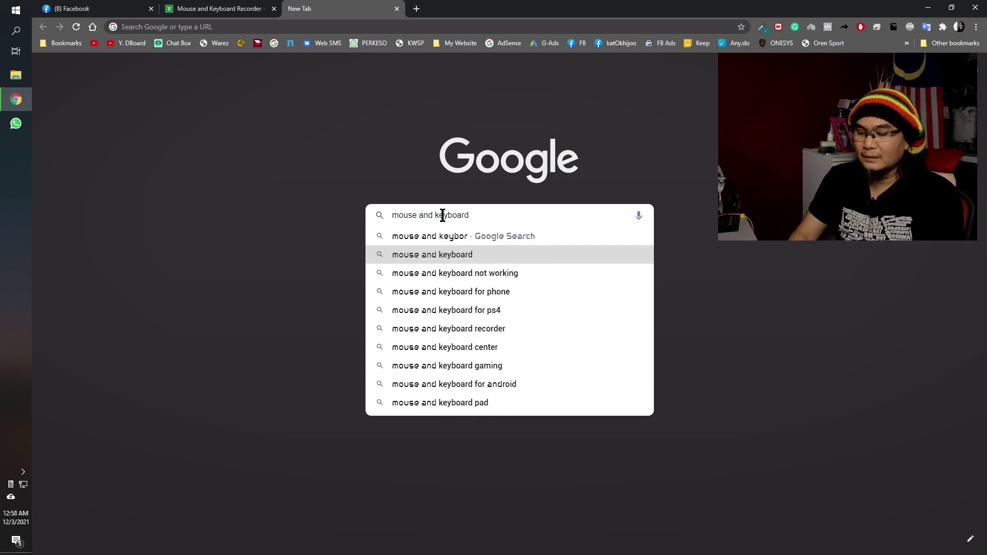
type("recorde")
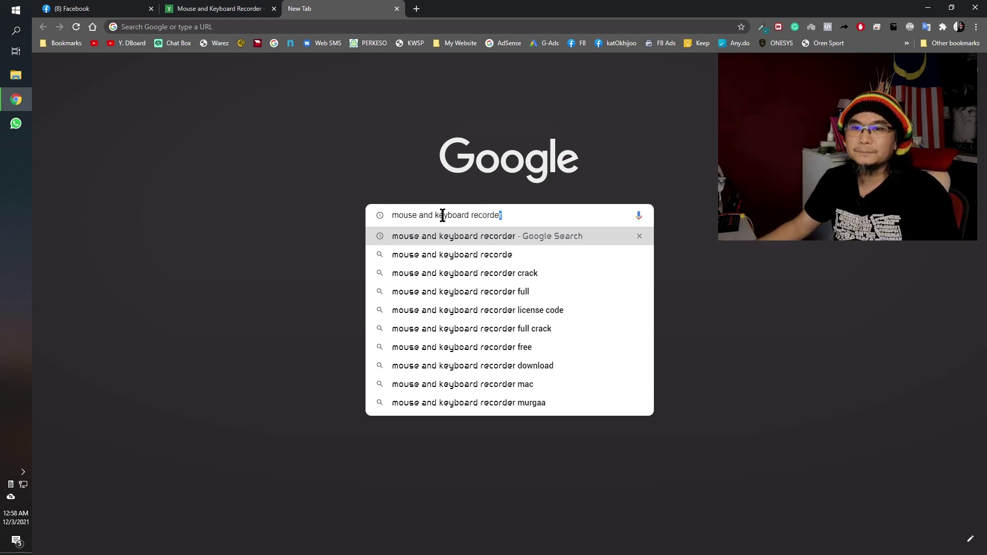
key("Return")
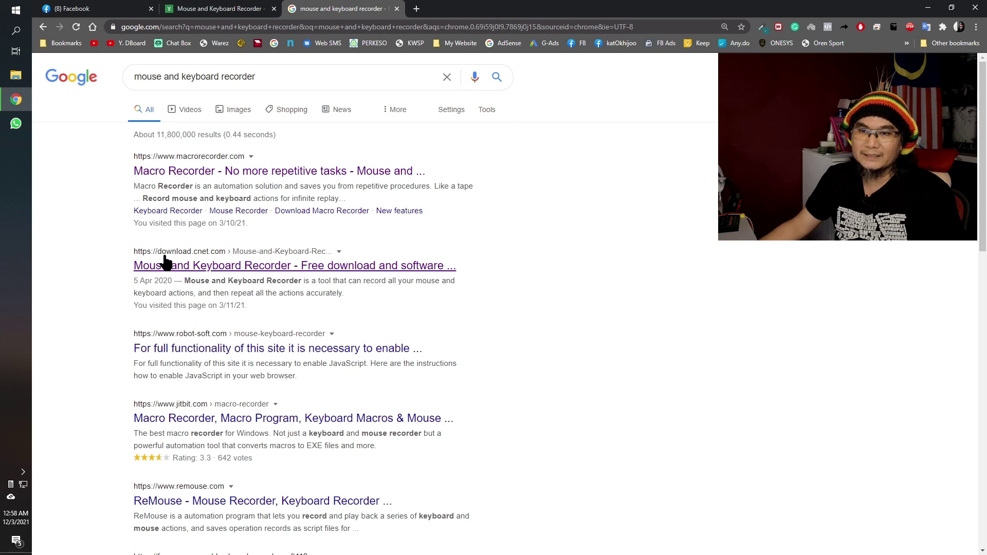
Step: Open the CNET Download result for Mouse and Keyboard Recorder and download its installer to the Programs category as MouseKeyboardRecorder_2.exe
left_click(212, 273)
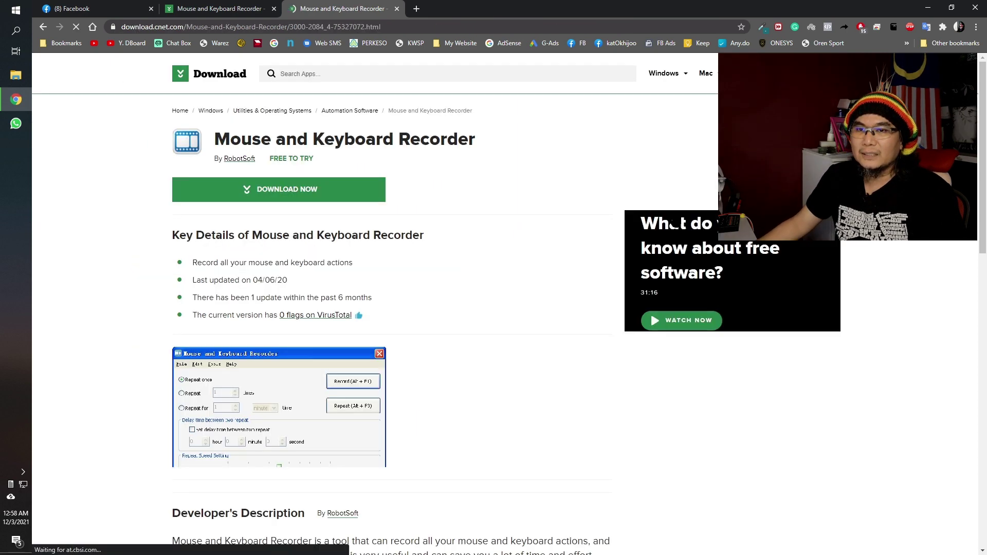
left_click_drag(216, 142, 477, 146)
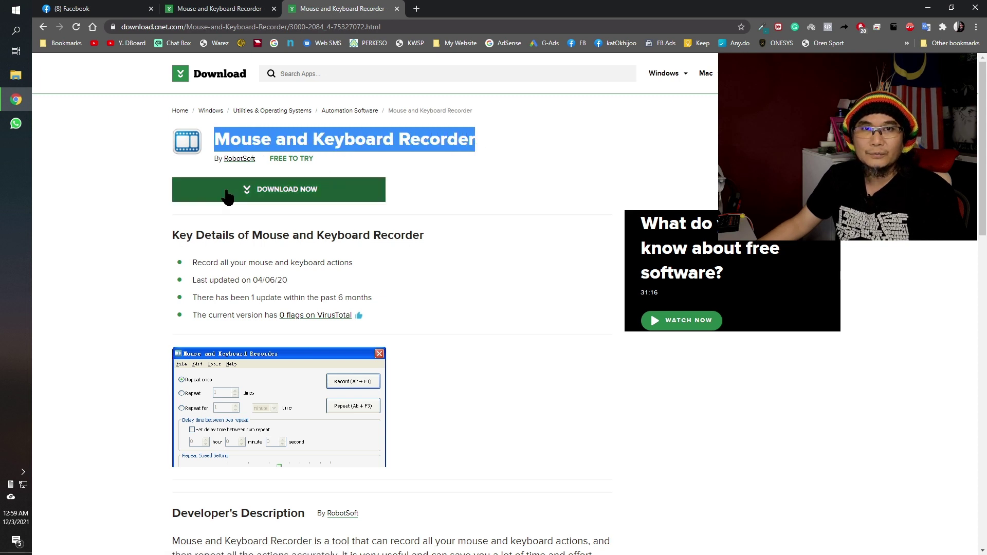
left_click(286, 195)
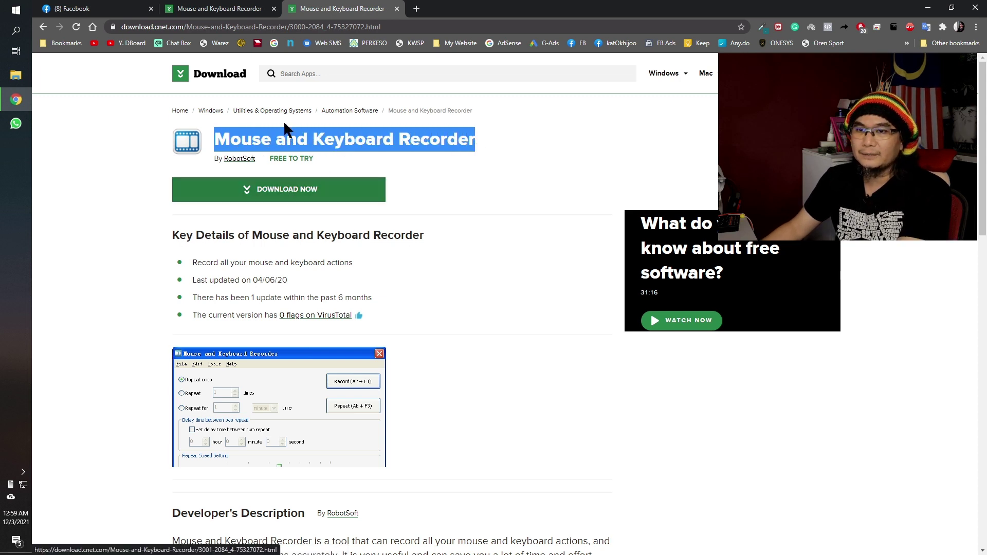
left_click(230, 197)
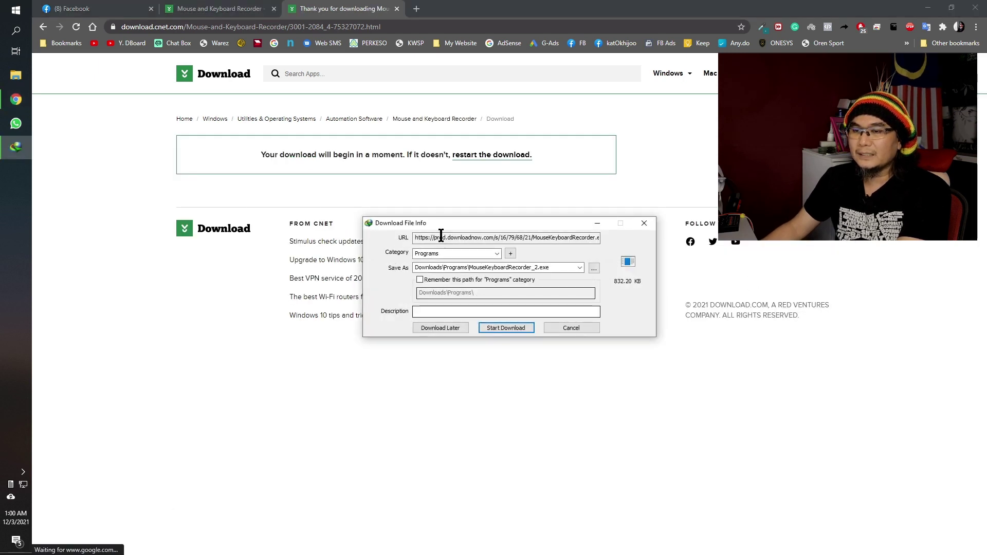
left_click(513, 329)
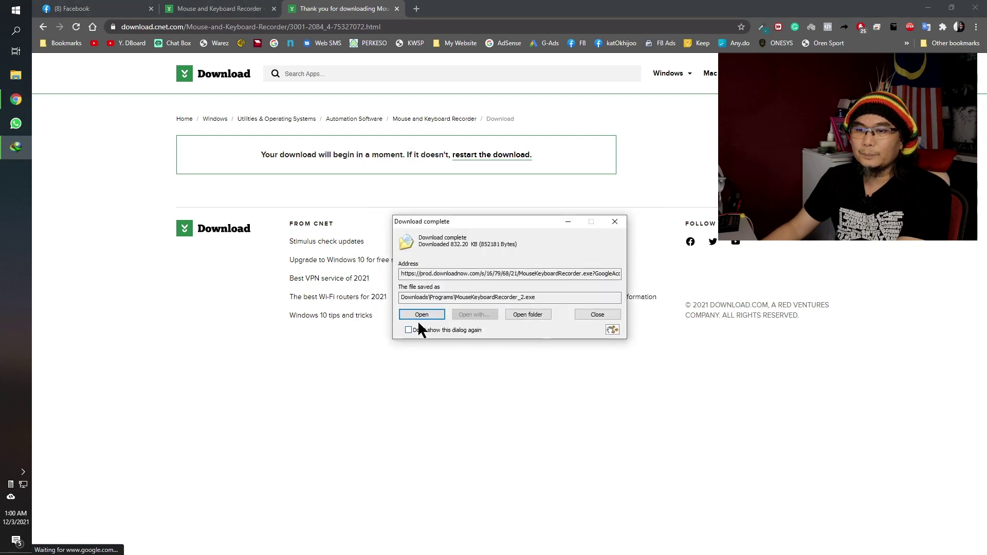
Step: Install Mouse and Keyboard Recorder in its default folder with only a desktop icon, and finish setup without viewing the help document
left_click(422, 322)
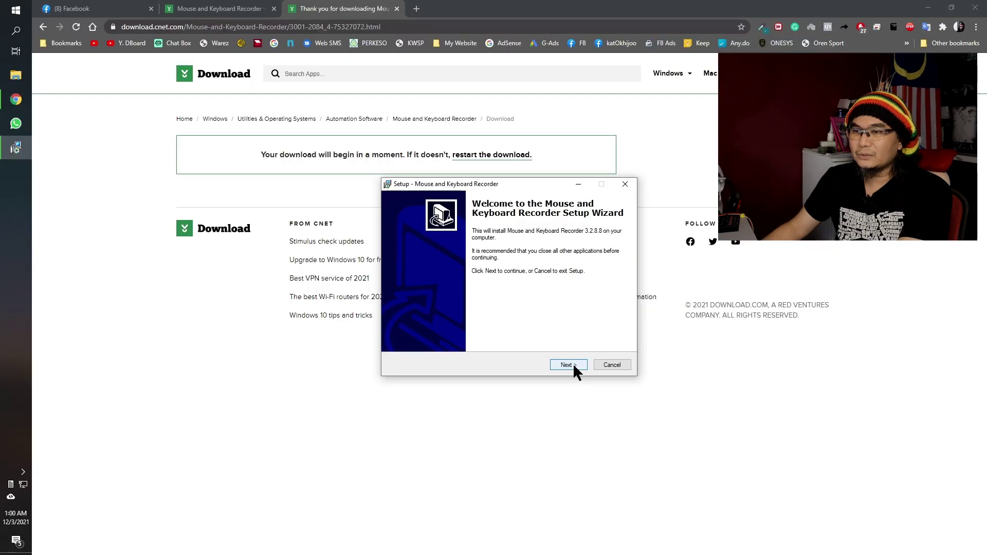
left_click(569, 365)
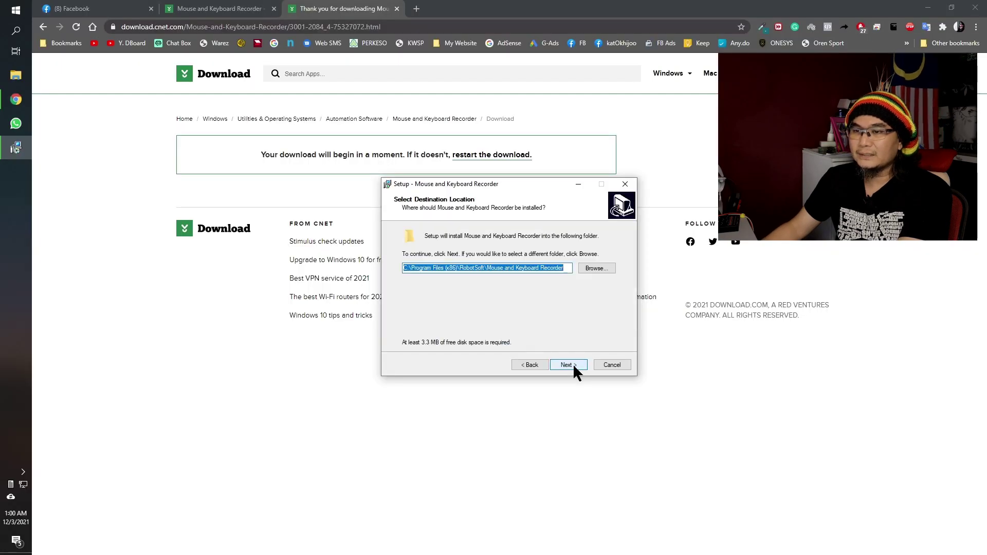
left_click(569, 365)
left_click(574, 367)
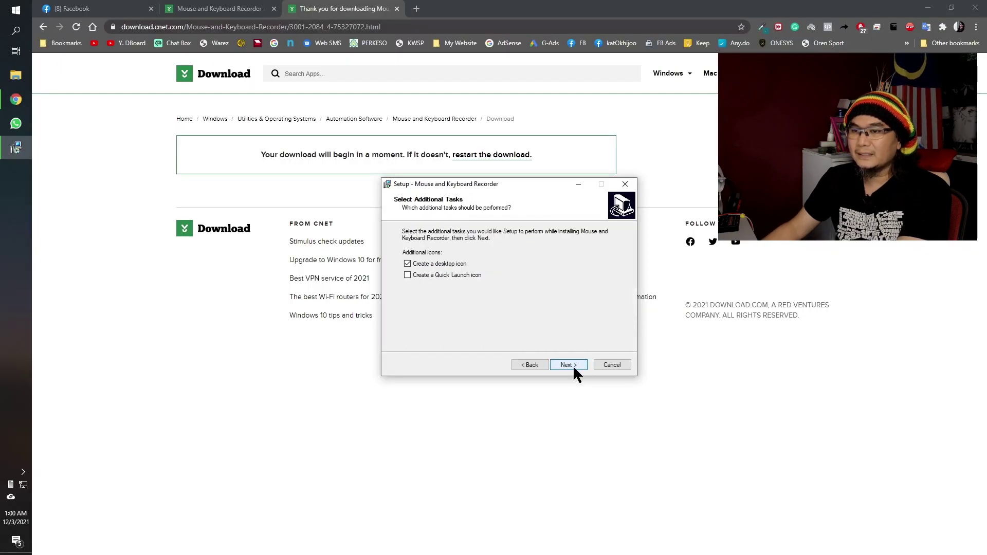
left_click(568, 366)
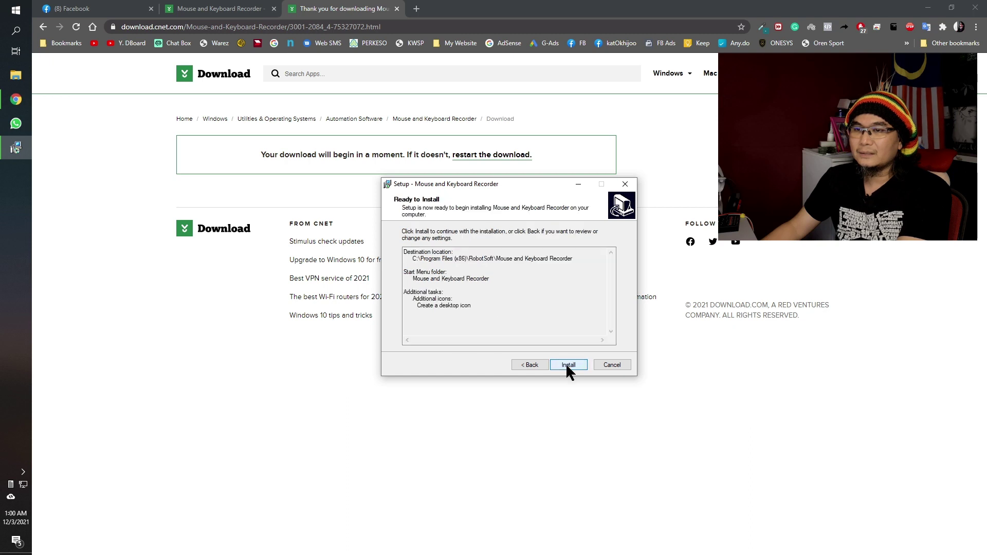
left_click(568, 365)
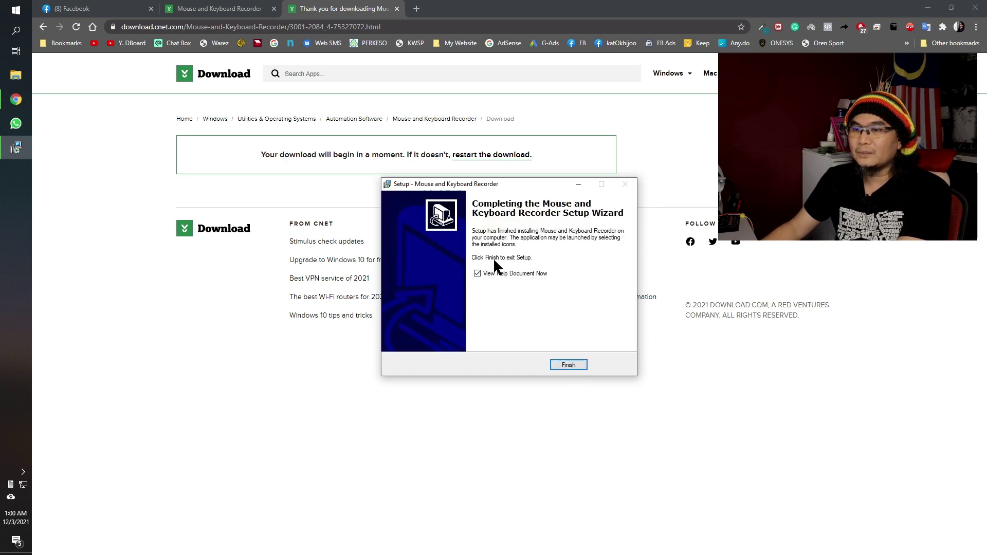
left_click(486, 273)
left_click(570, 366)
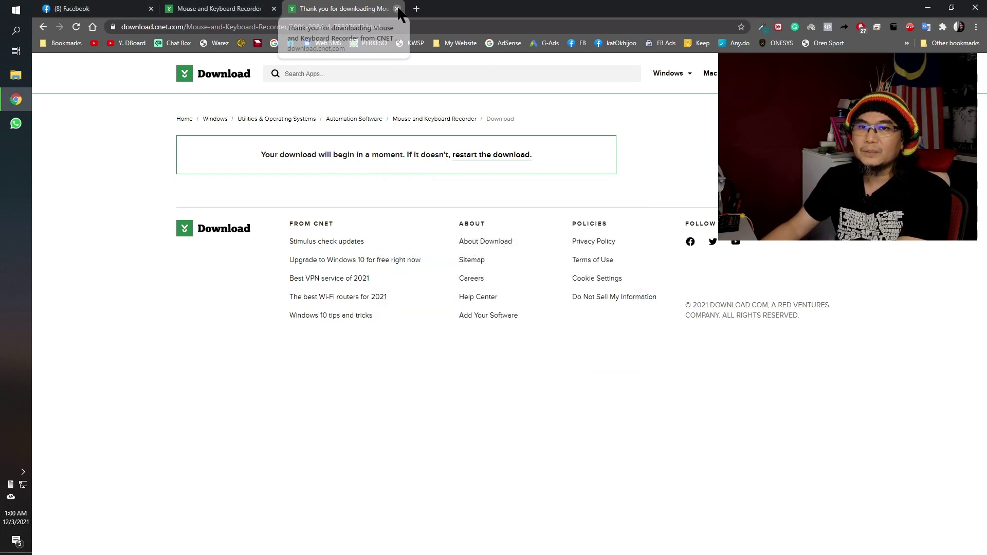
Step: Close both CNET download tabs, reload the Marketplace listings page and look through the oldest listings
middle_click(293, 10)
left_click(274, 9)
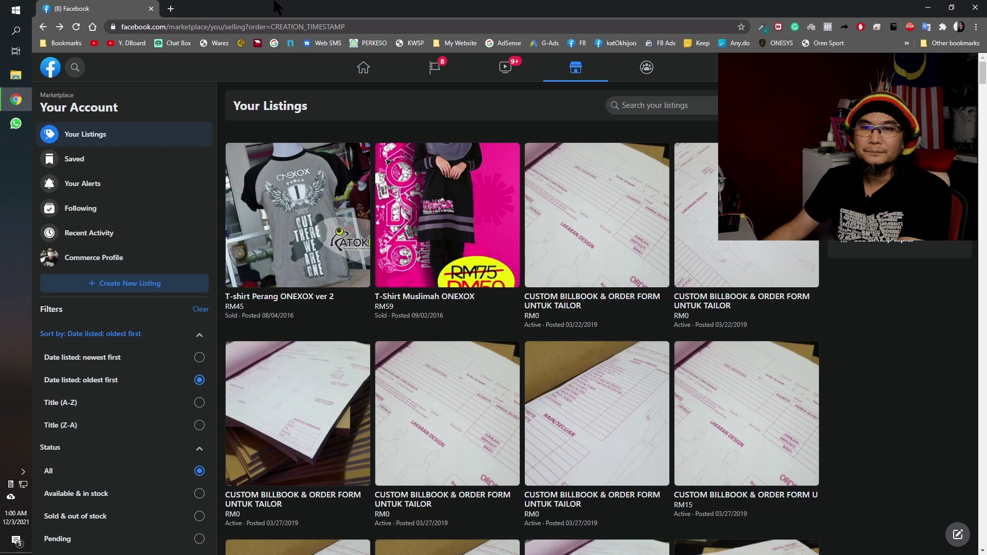
left_click(76, 26)
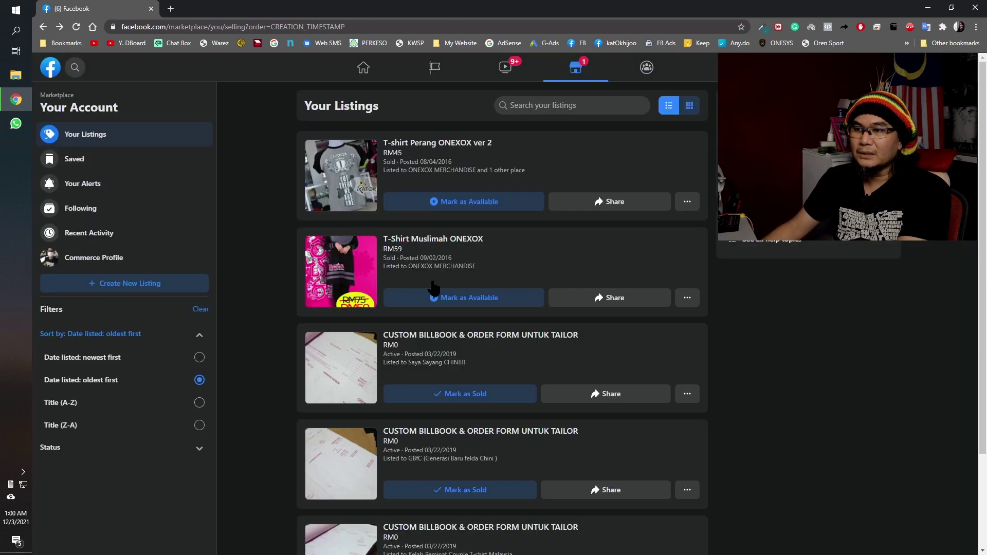
scroll(627, 237, "down", 5)
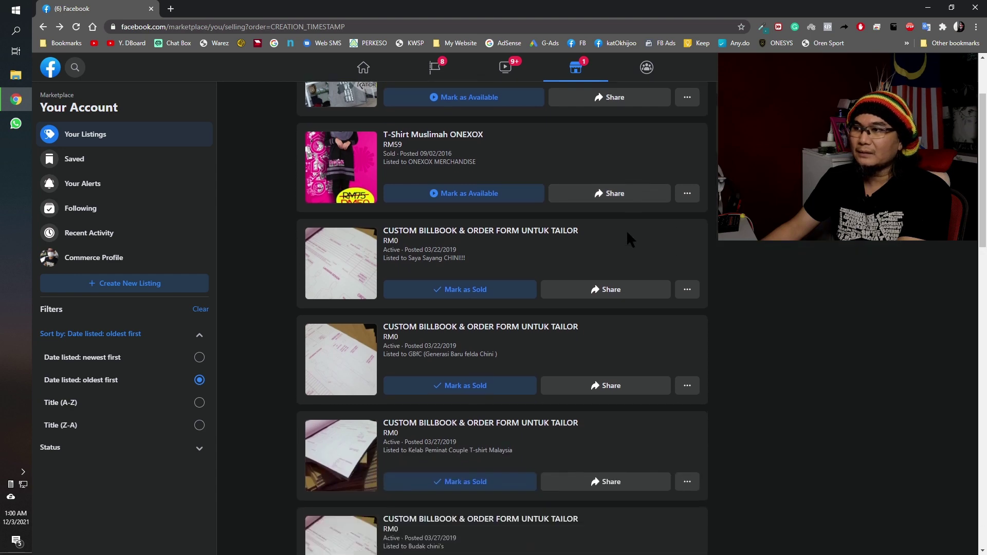
scroll(628, 240, "down", 5)
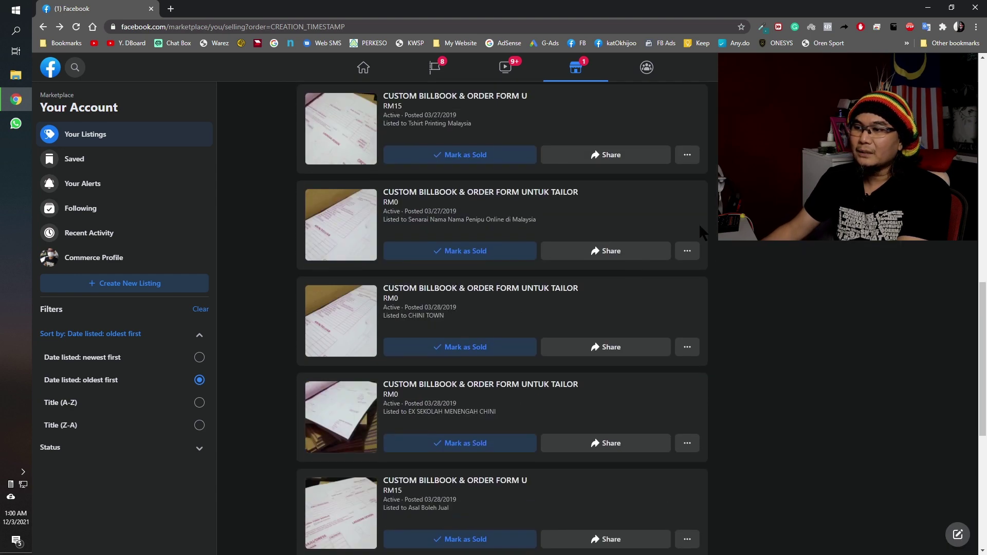
scroll(779, 229, "down", 5)
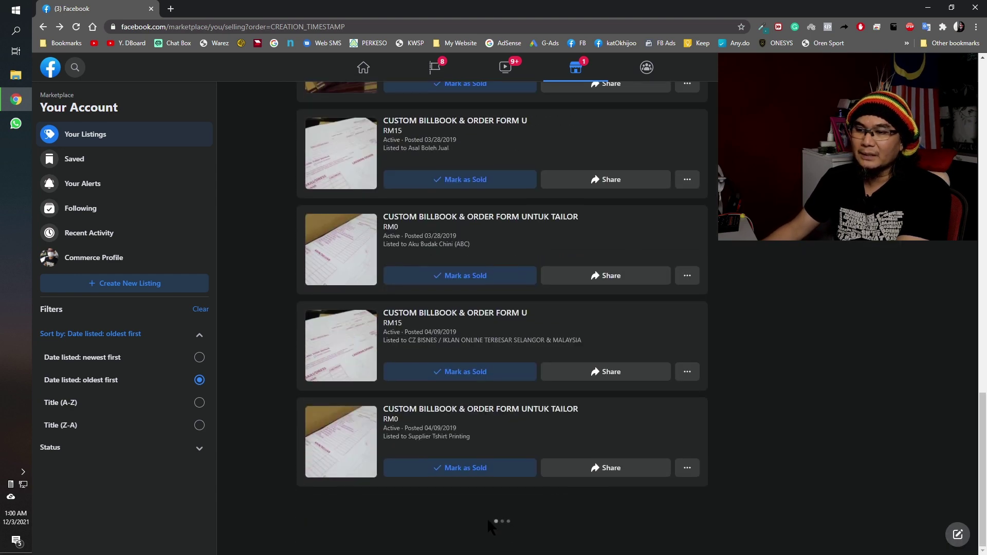
scroll(610, 465, "down", 10)
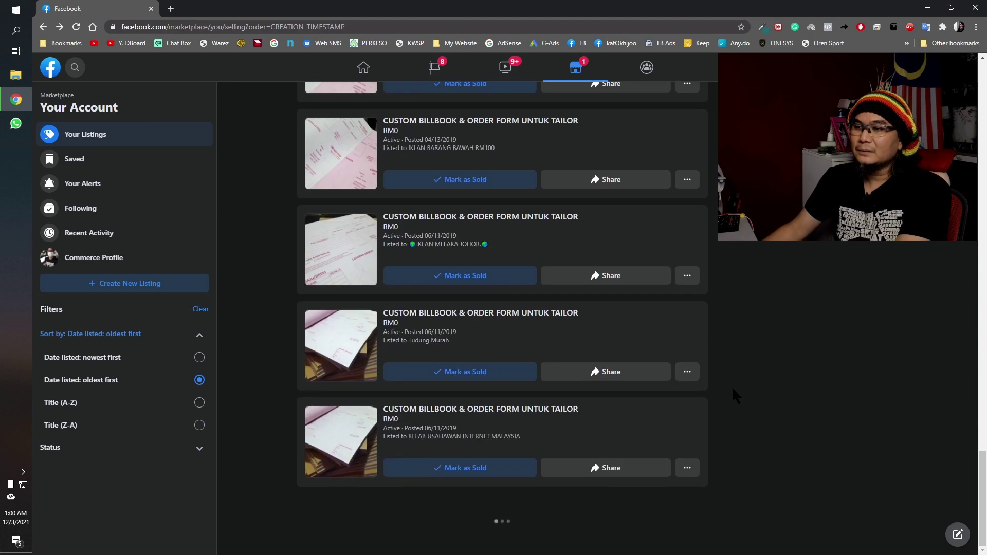
scroll(848, 346, "down", 1)
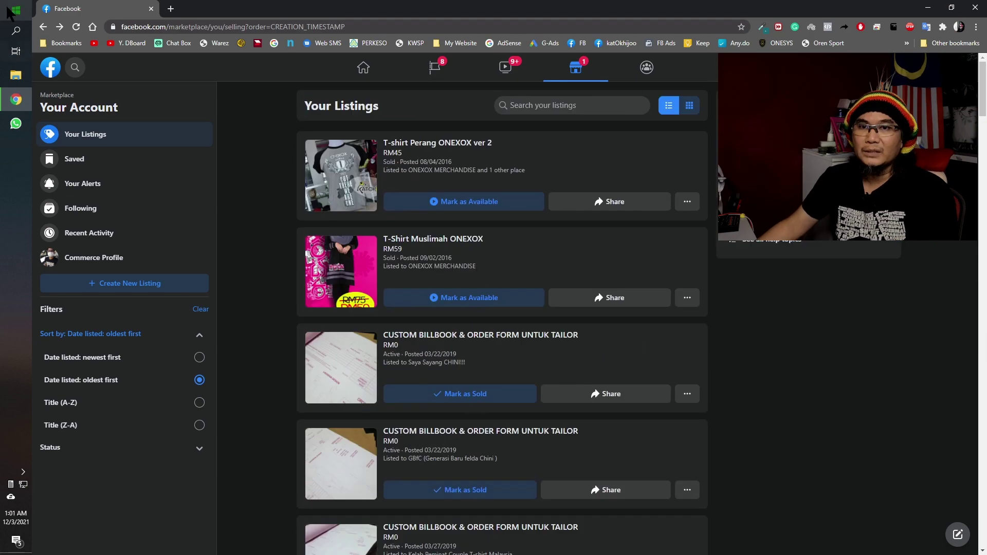
Step: Find and launch the installed Mouse and Keyboard Recorder, and move its window away from the listing titles
left_click(16, 10)
type("mouse")
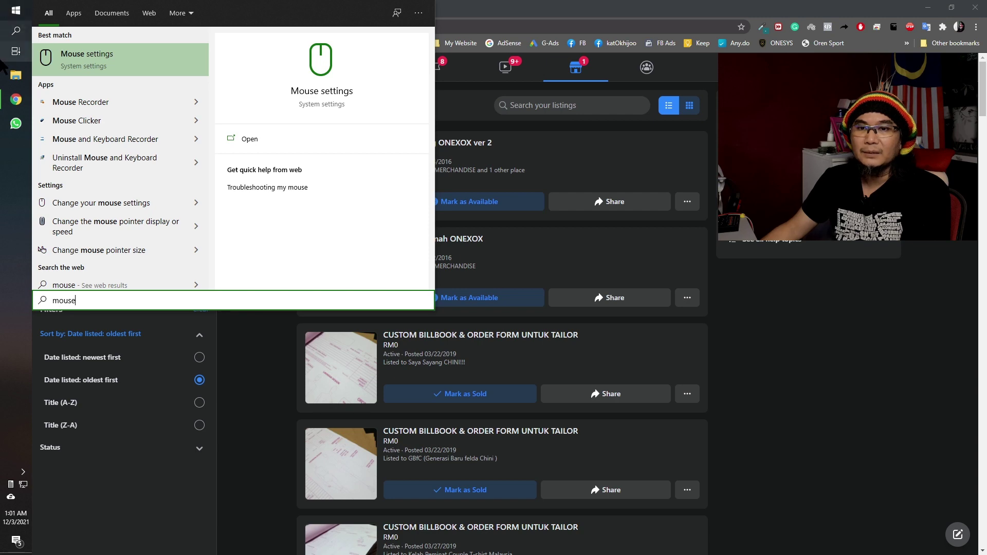
left_click(110, 142)
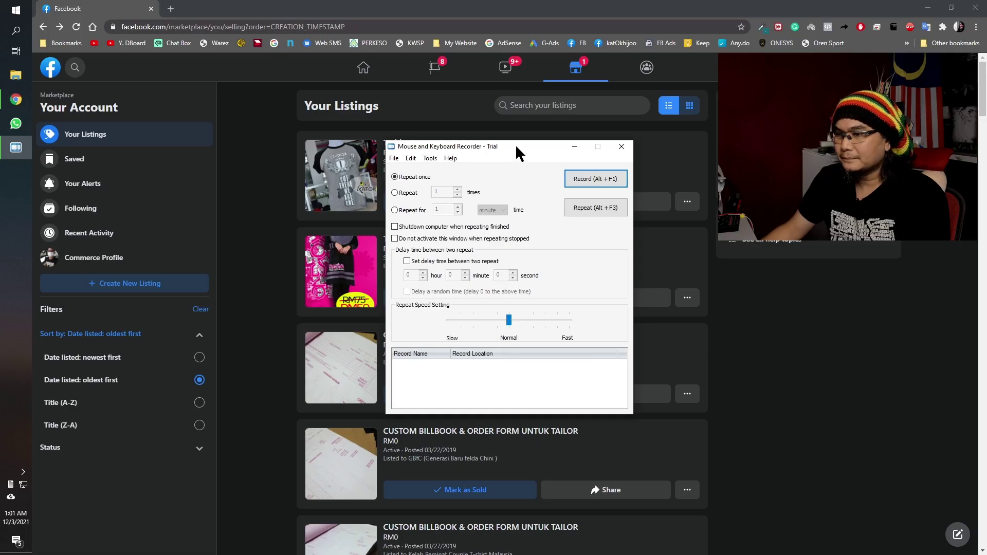
left_click_drag(515, 144, 732, 200)
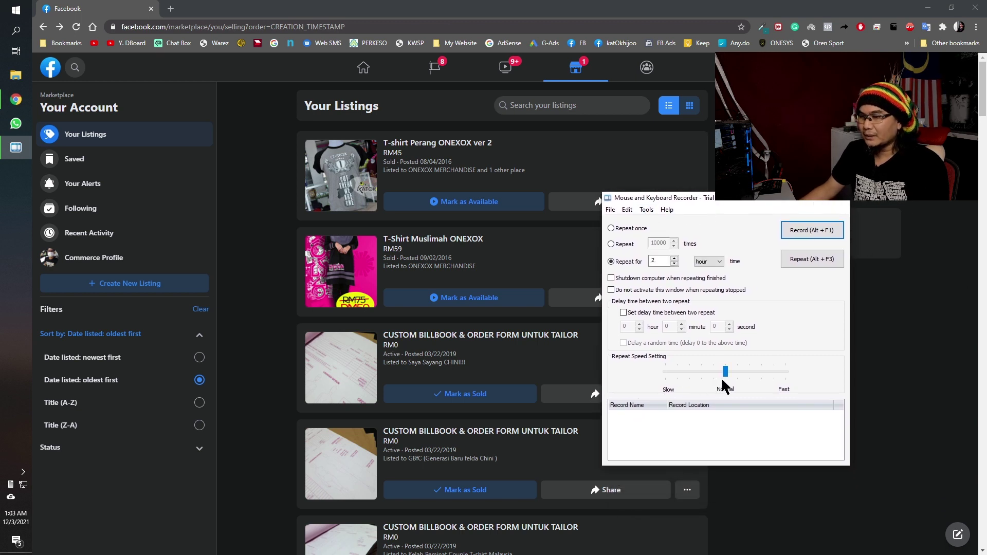
mouse_move(726, 371)
left_mouse_down()
mouse_move(833, 378)
mouse_move(677, 374)
mouse_move(723, 378)
left_mouse_up()
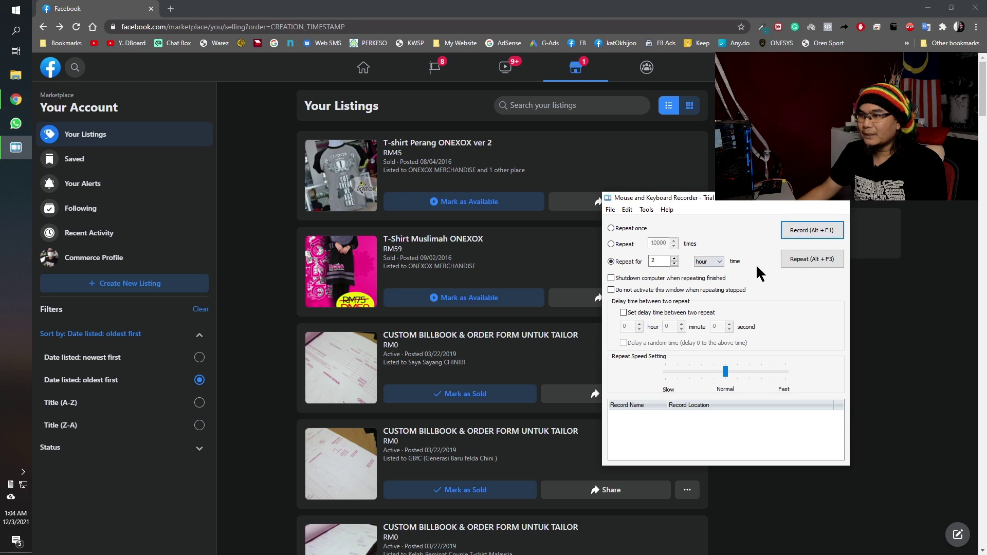
Step: Set the recorder's hotkeys to Ctrl+F1 through Ctrl+F4 for starting and stopping recording and repeating, and keep repeating when the mouse is moved by hand
left_click(647, 210)
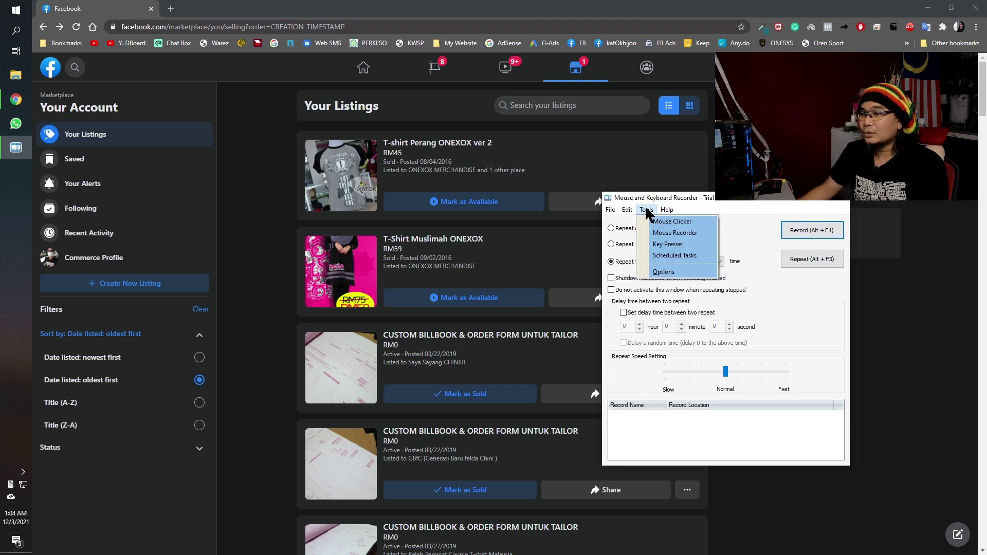
left_click(692, 272)
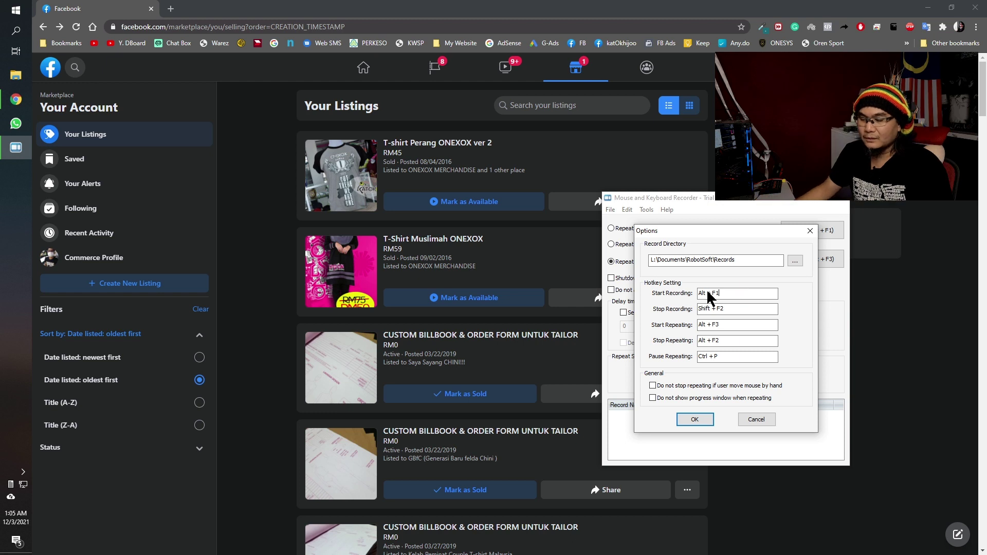
key("ctrl")
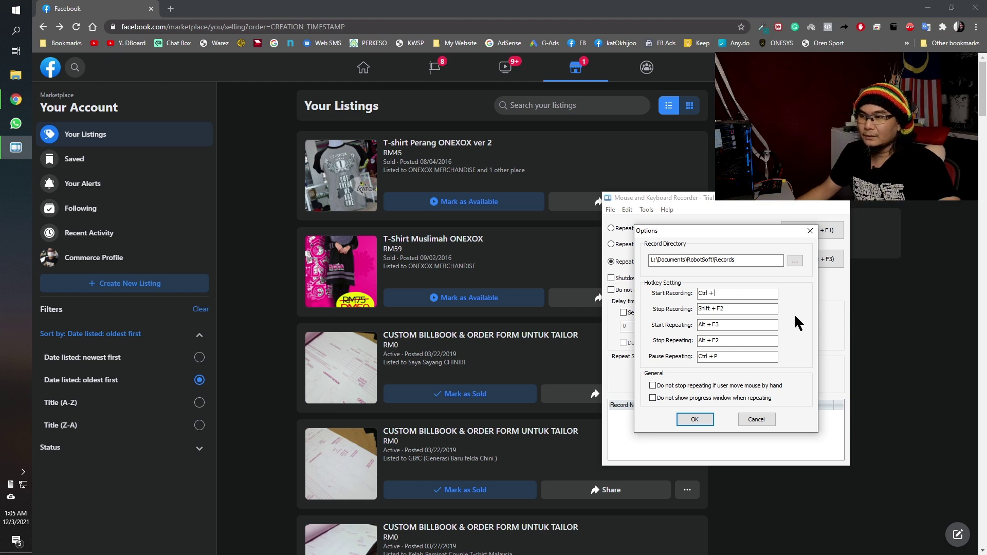
key("ctrl+F1")
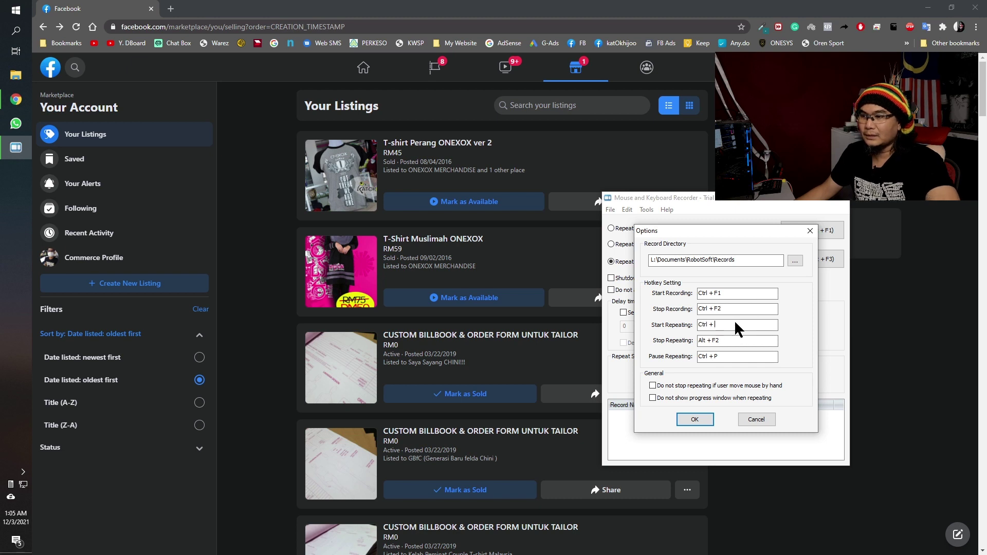
left_click(738, 335)
key("ctrl+F4")
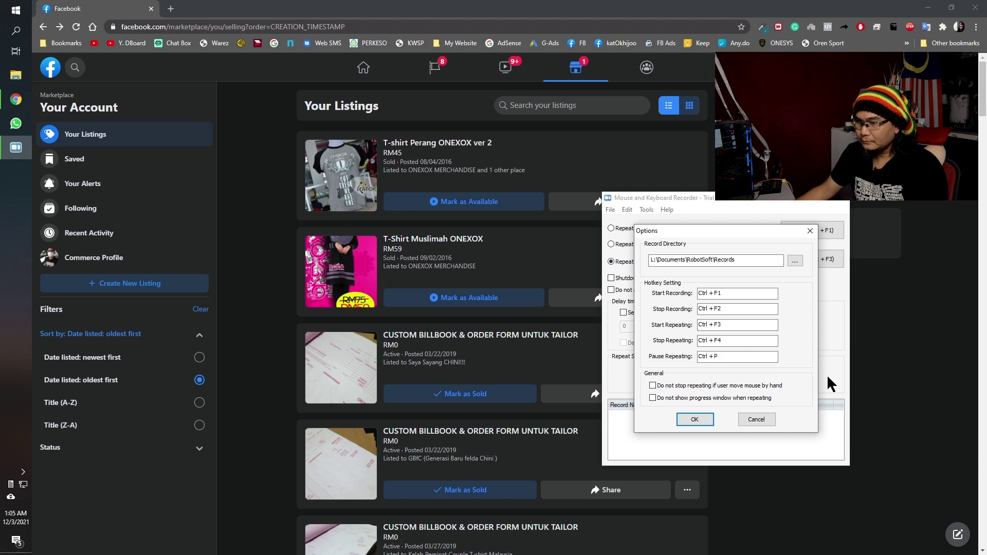
left_click(664, 385)
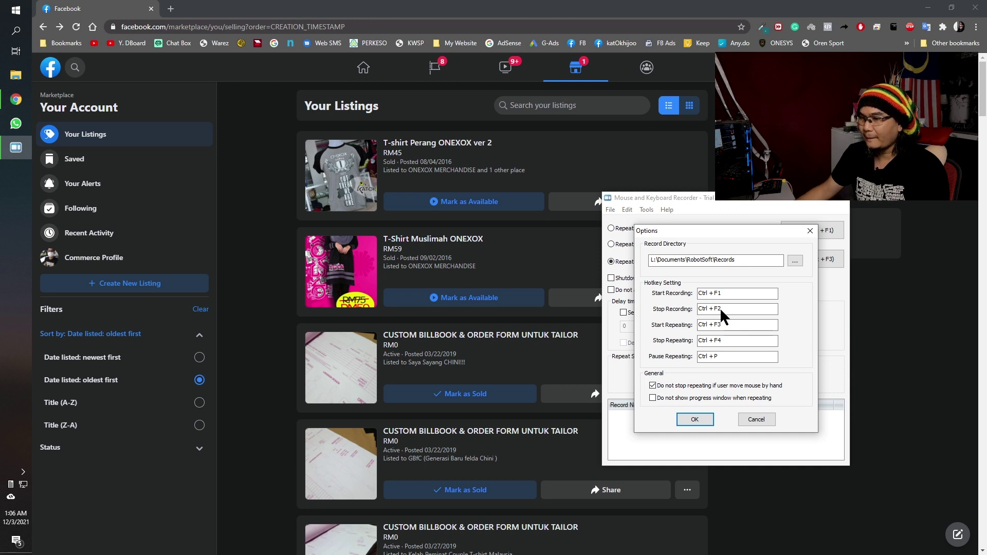
left_click(740, 422)
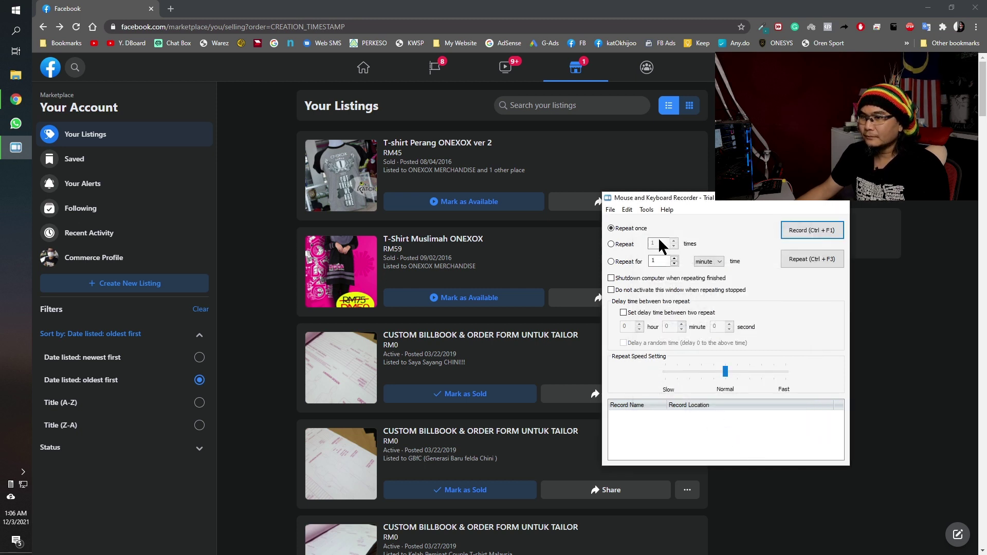
left_click(687, 490)
left_click(724, 360)
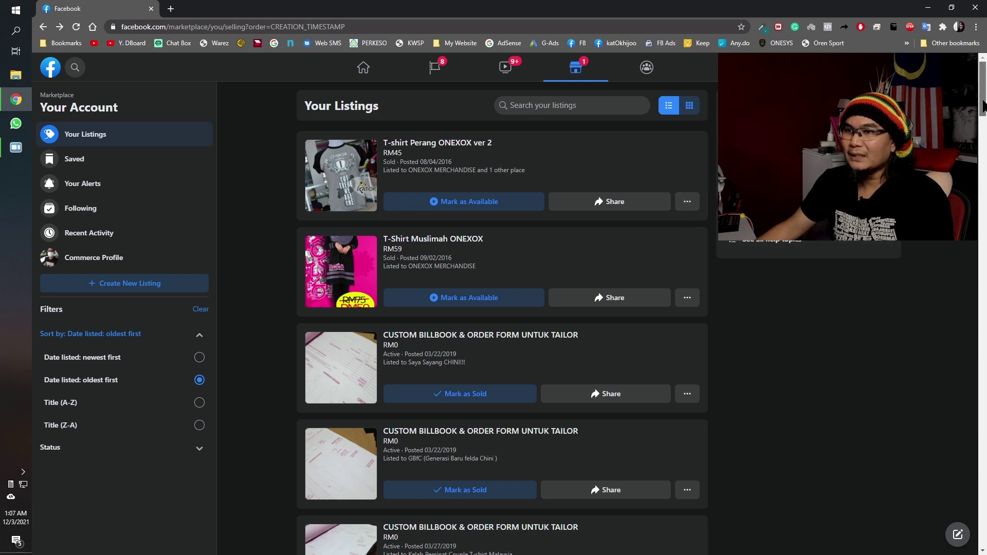
scroll(983, 106, "down", 1)
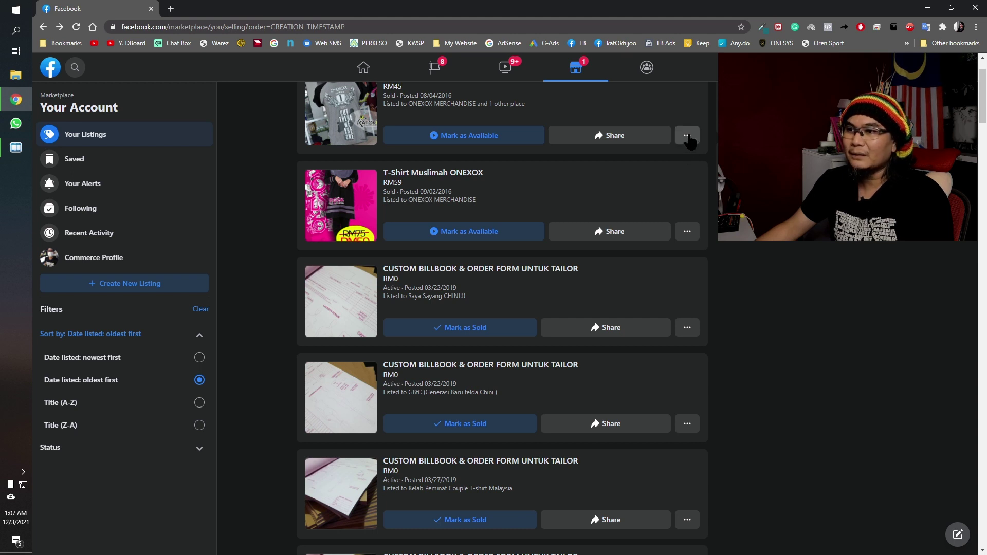
scroll(983, 83, "up", 1)
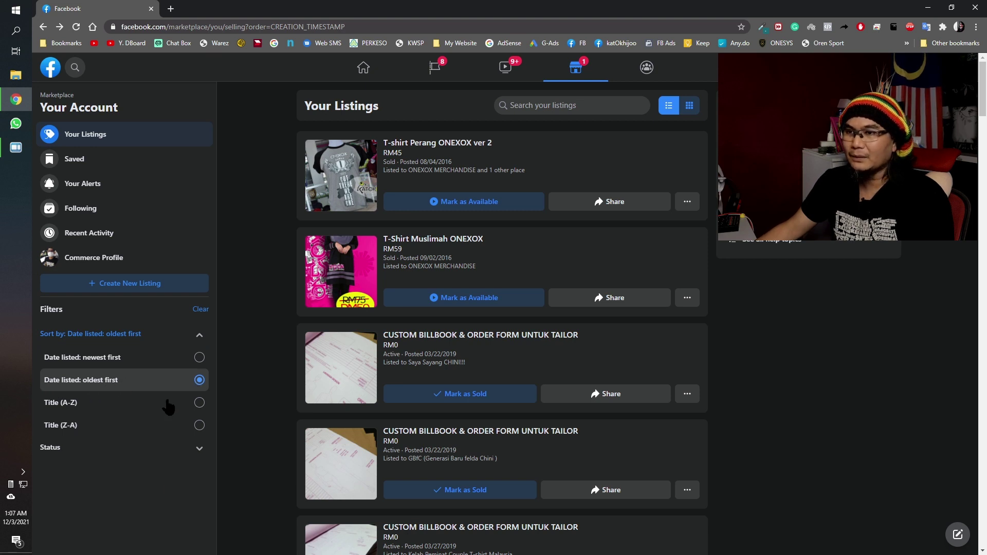
Step: Start a recording and delete the first listing, T-shirt Perang ONEXOX ver 2, as the recorded action
left_click(16, 147)
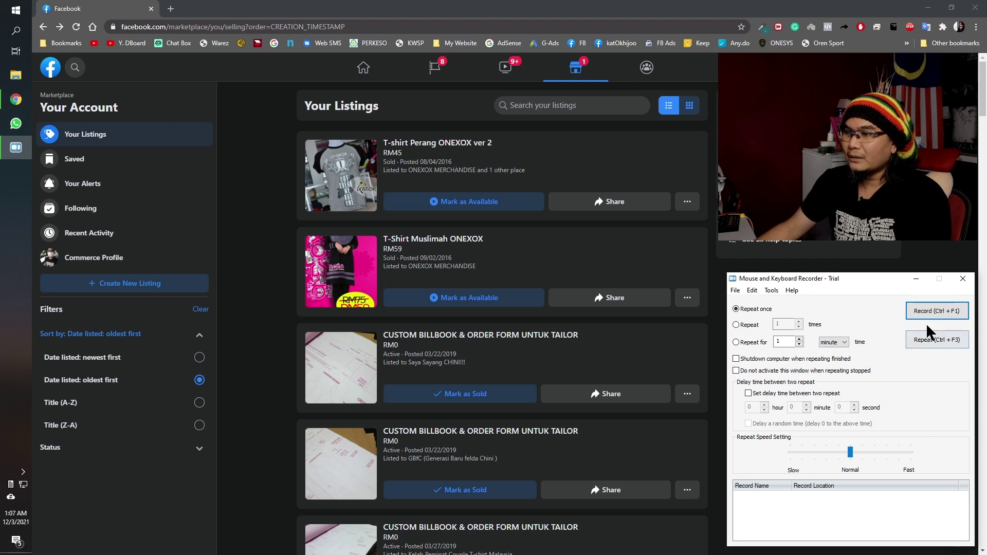
left_click(933, 312)
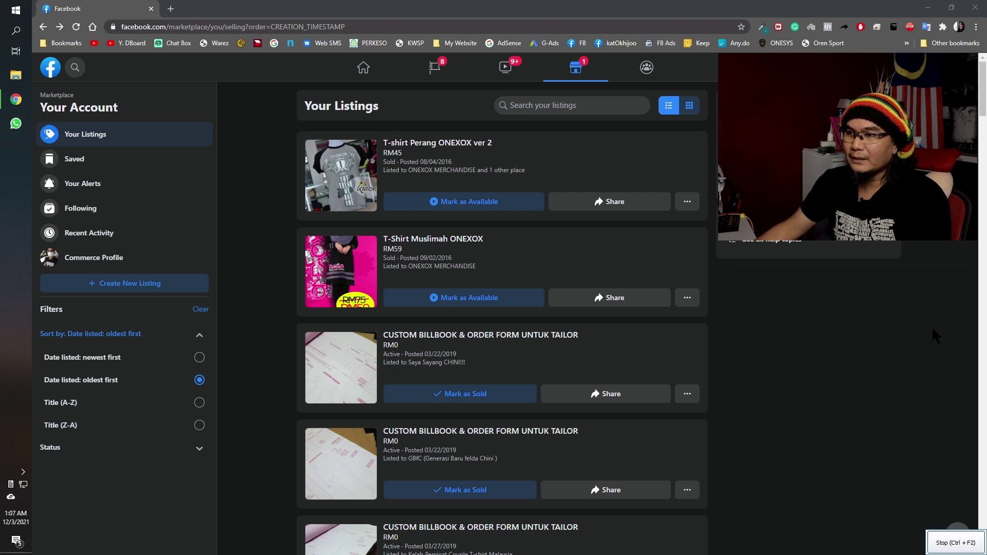
left_click(688, 204)
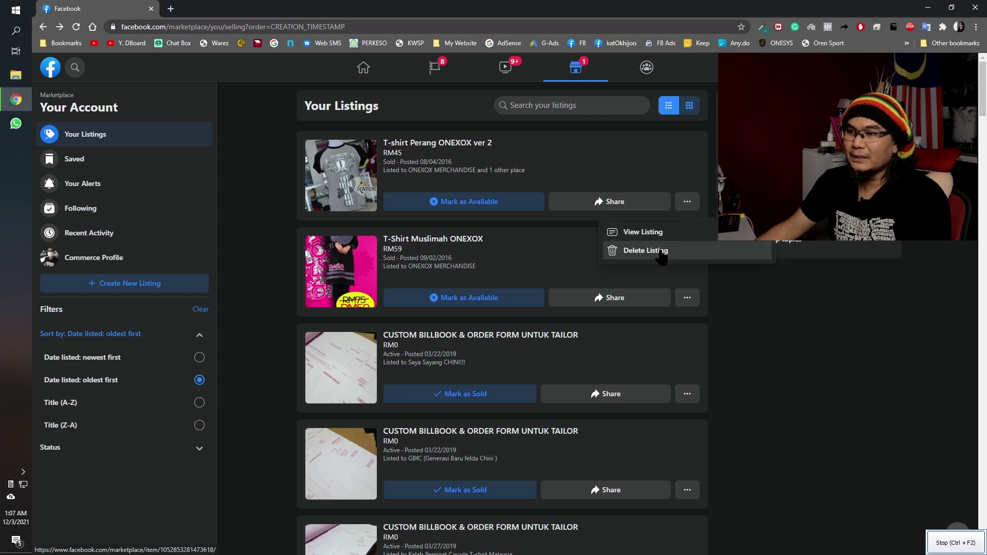
left_click(662, 254)
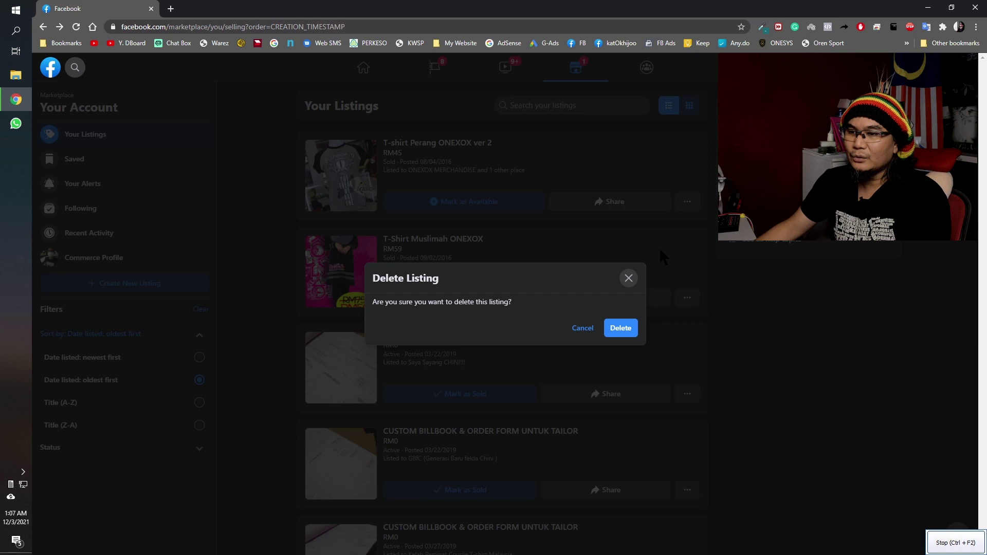
left_click(622, 329)
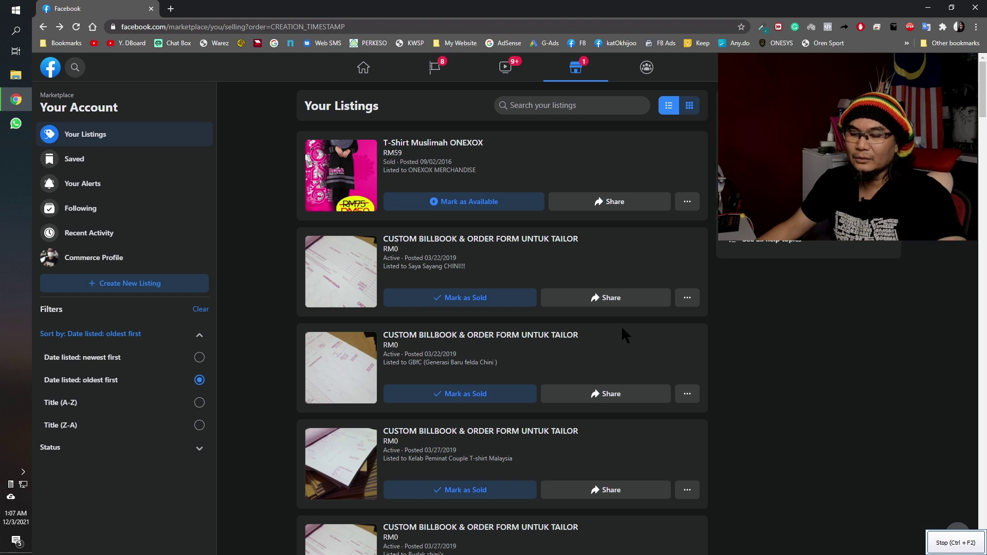
Step: Stop the recording and save it as "delete marketlist facebook"
key("ctrl+F2")
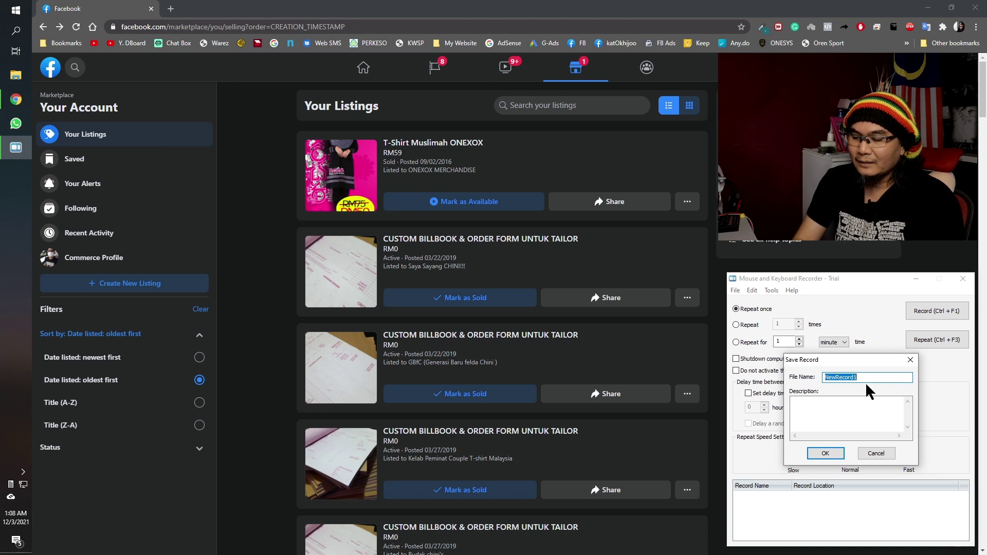
type("delete market")
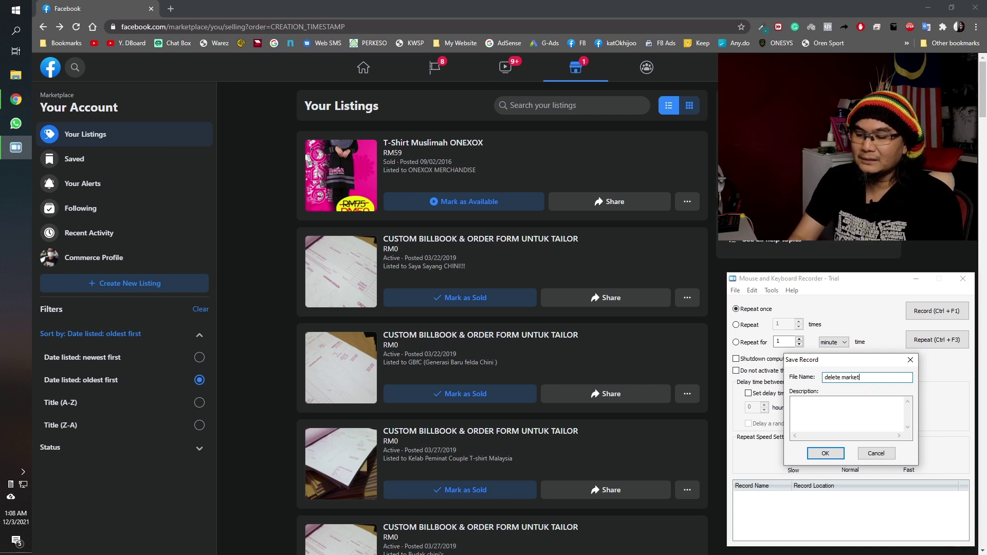
type("list facebook")
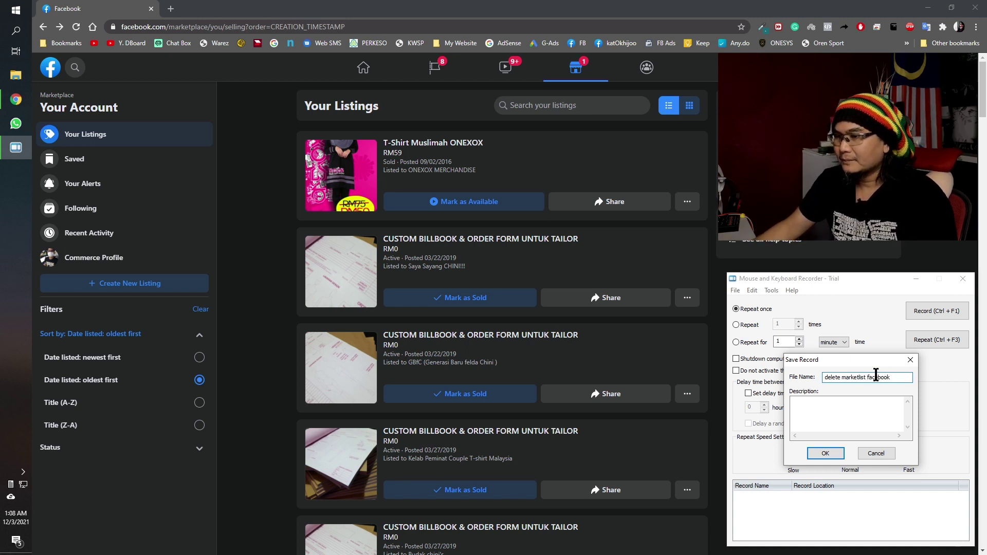
left_click(834, 450)
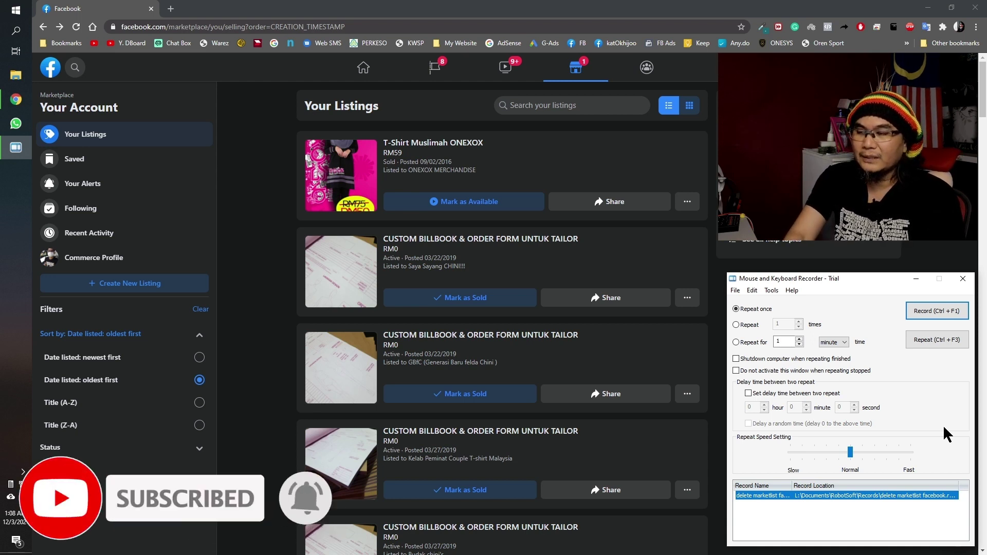
Step: Run the saved recording once to delete the T-Shirt Muslimah ONEXOX listing
key("ctrl+F3")
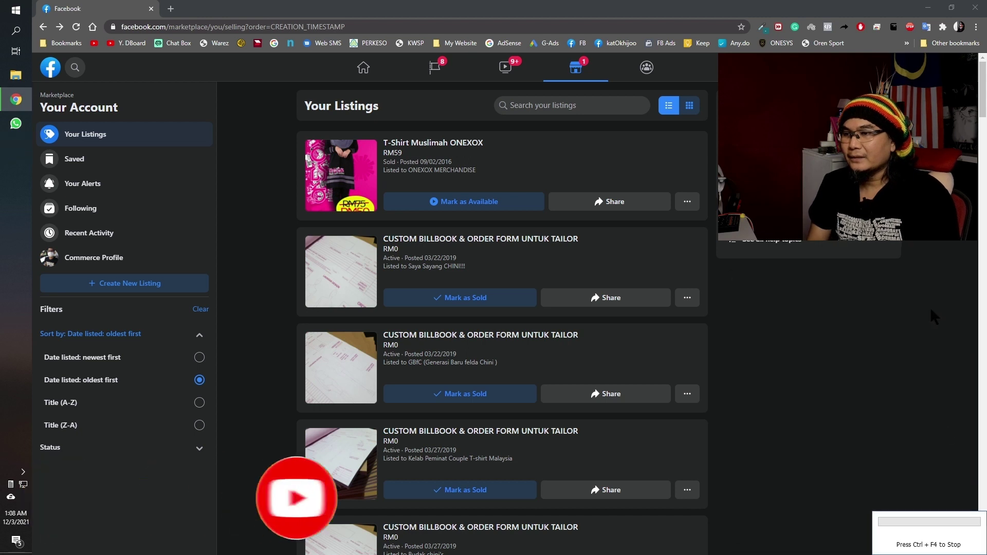
left_click(688, 204)
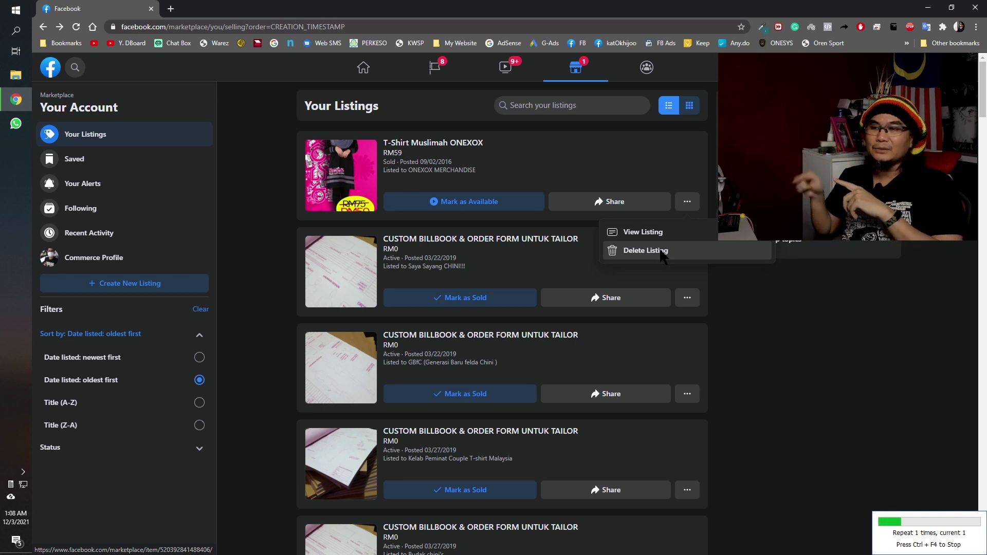
left_click(664, 253)
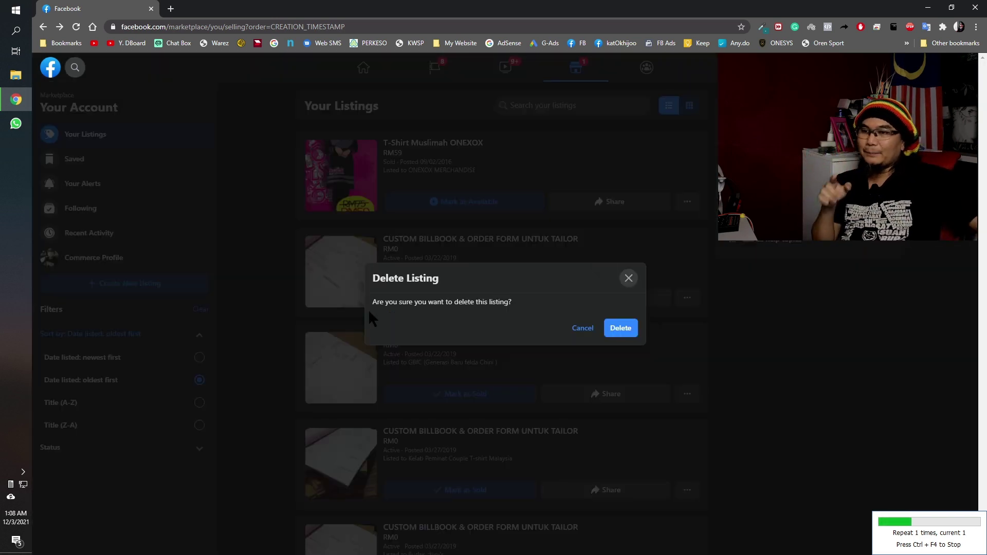
left_click(621, 328)
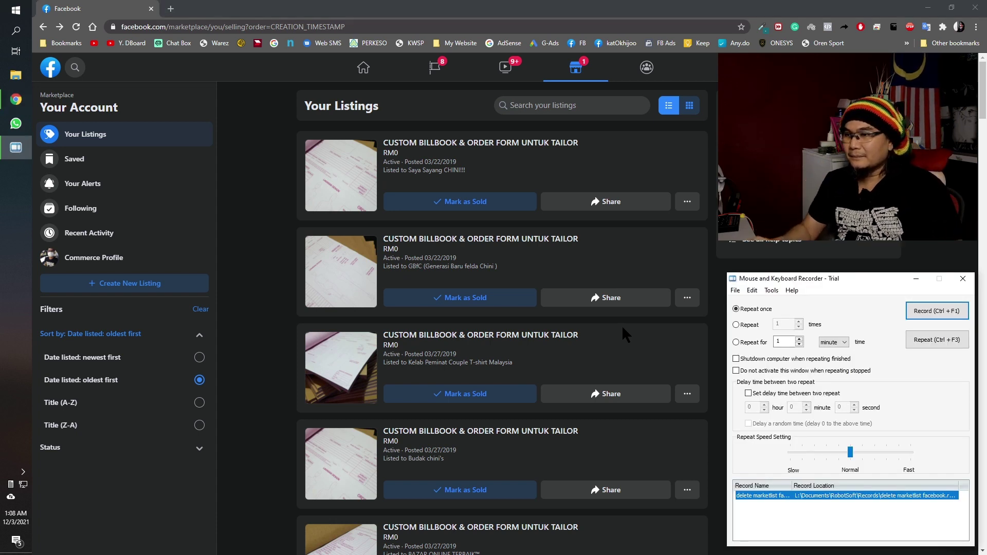
Step: Try repeating the recorded deletion 10 times on the billbook listings, stop the run, and close the opened listing page
left_click(736, 325)
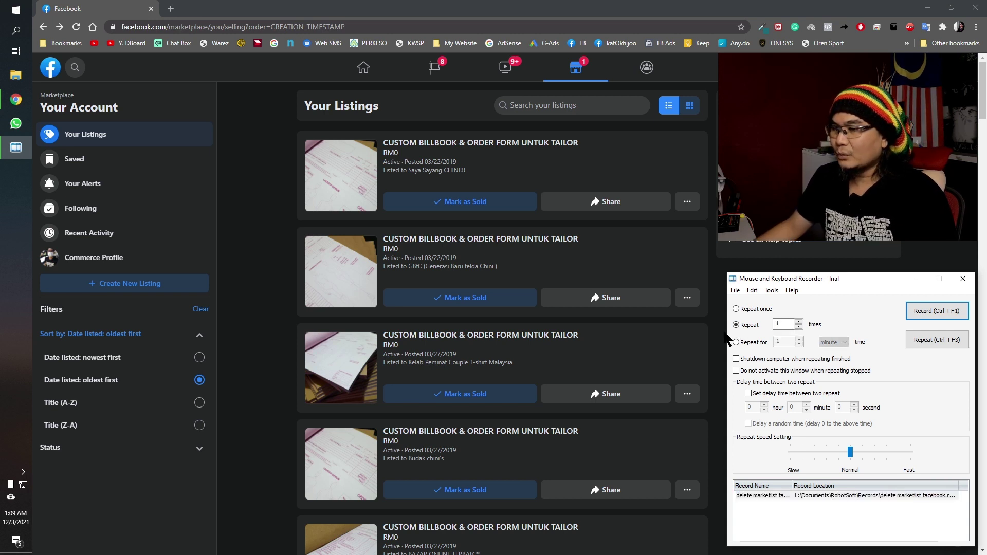
double_click(781, 324)
type("10")
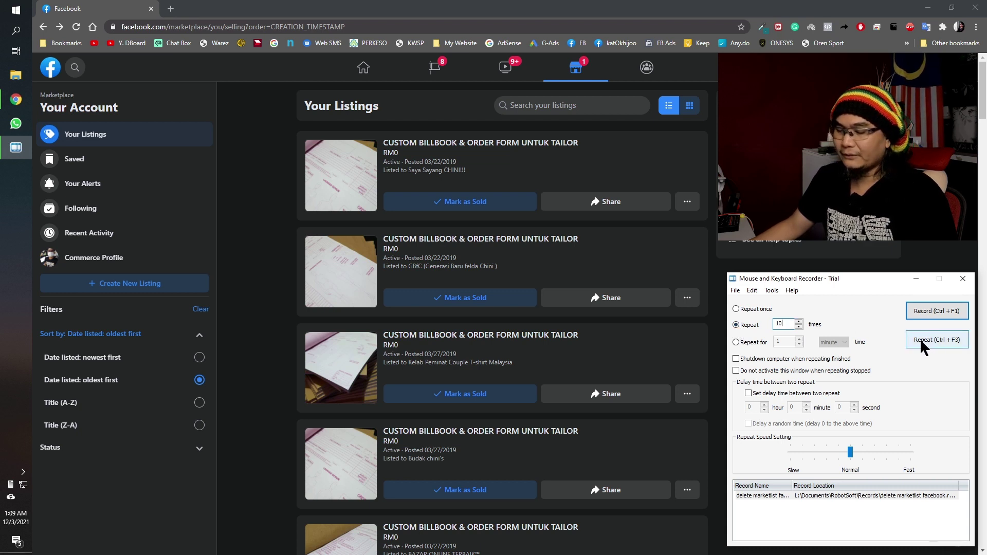
left_click(936, 339)
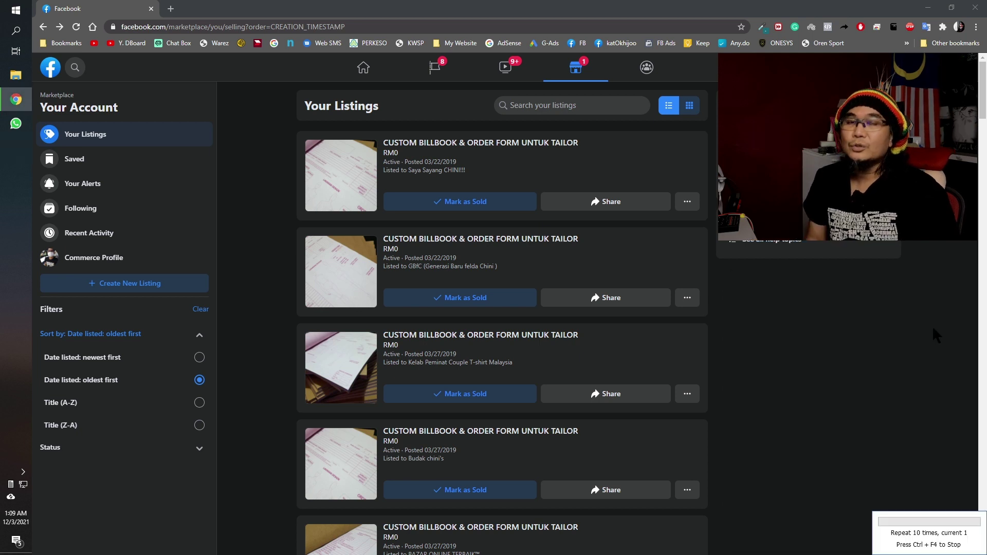
left_click(687, 202)
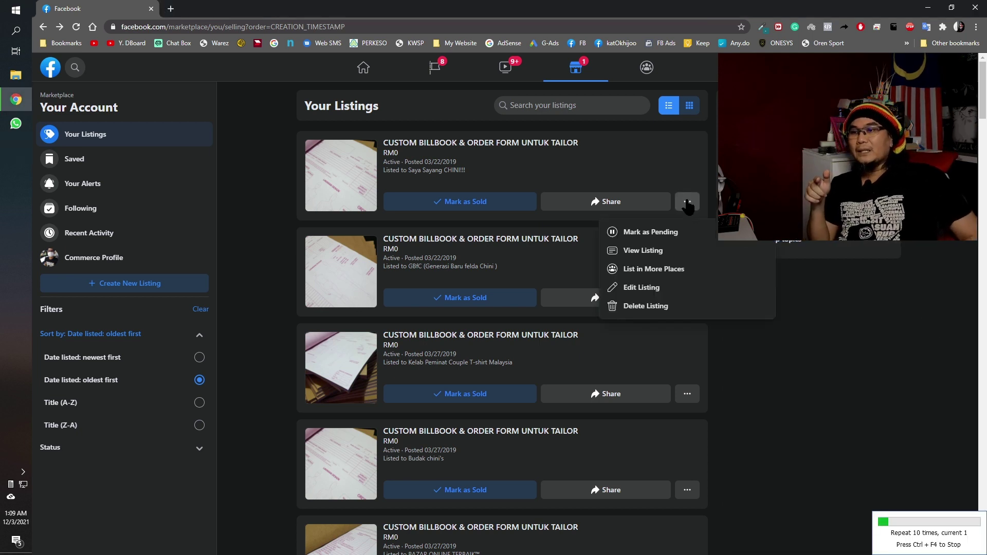
left_click(660, 250)
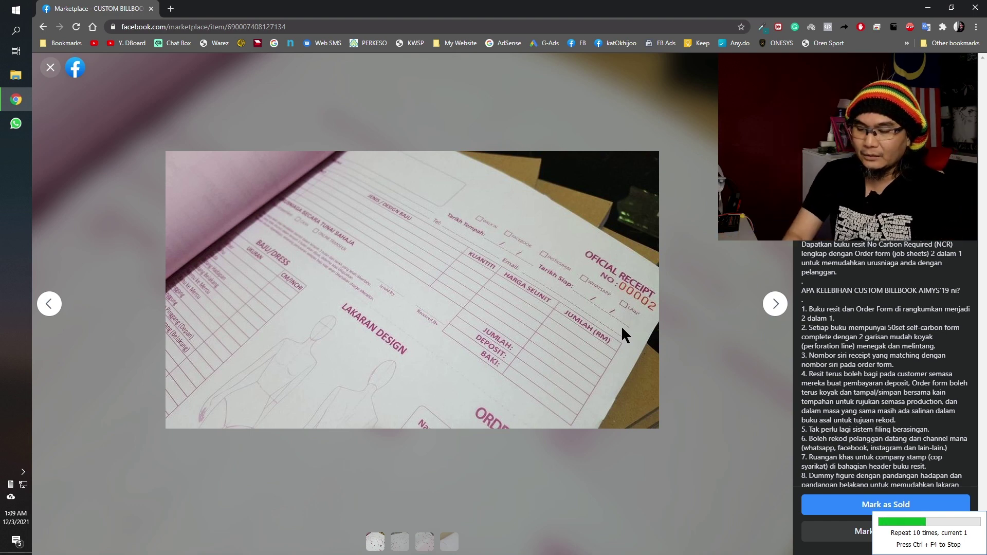
key("ctrl+F4")
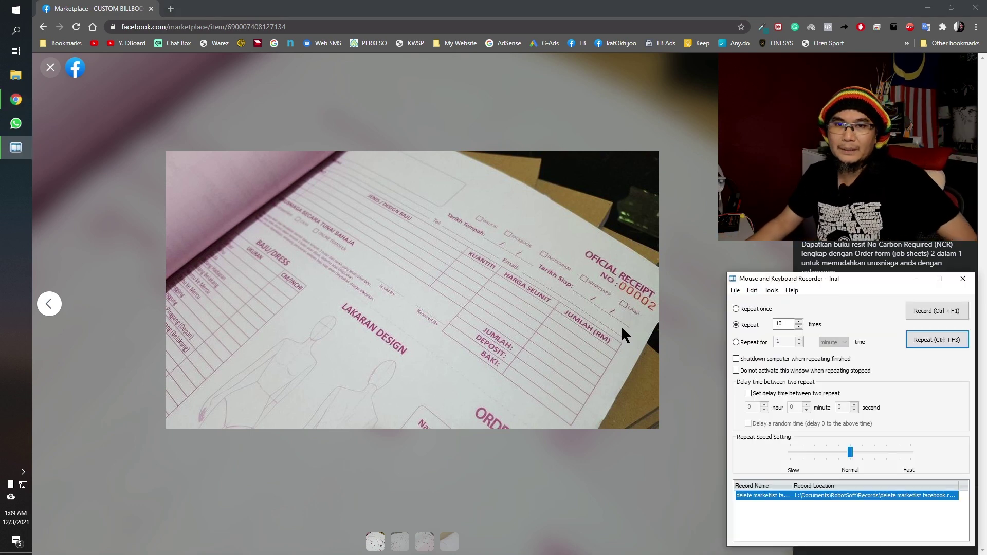
left_click(50, 67)
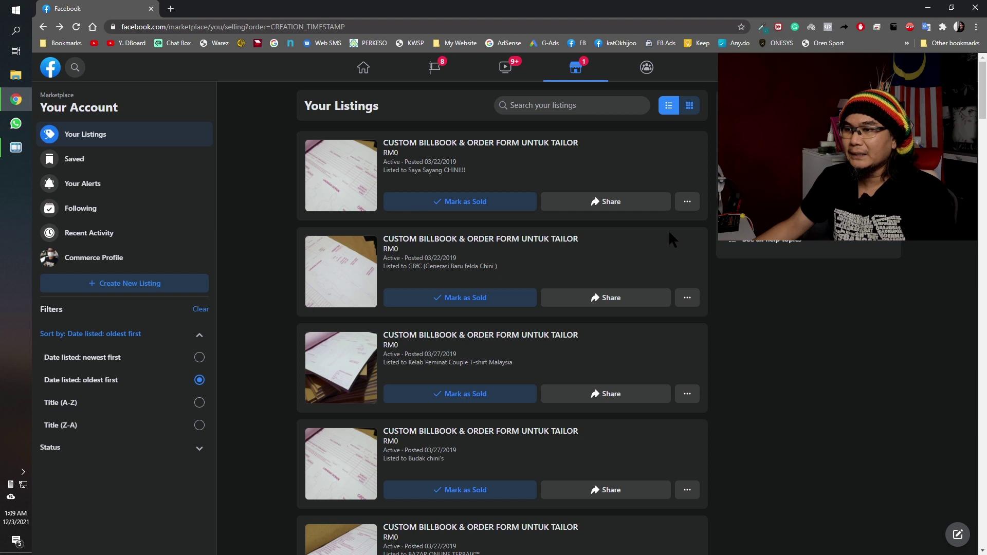
Step: Compare the available actions of the first billbook listing with those of the Nikon AF-P listing
left_click(687, 202)
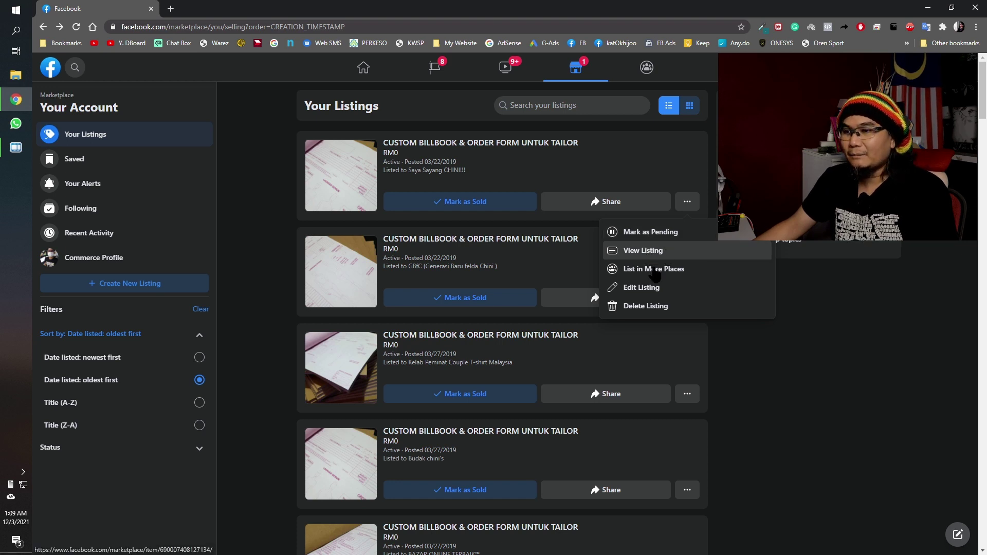
left_click(684, 205)
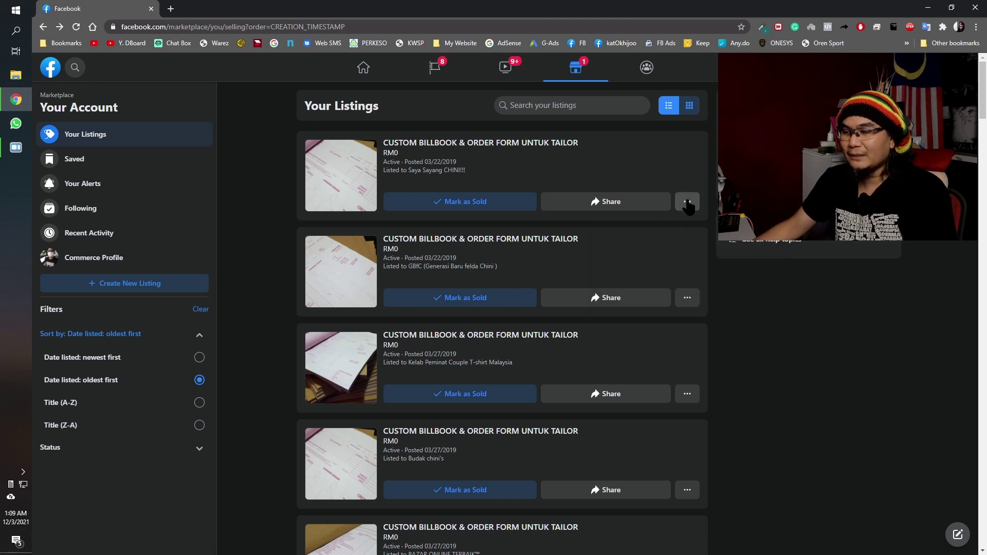
left_click(686, 202)
scroll(910, 396, "down", 5)
scroll(910, 396, "down", 15)
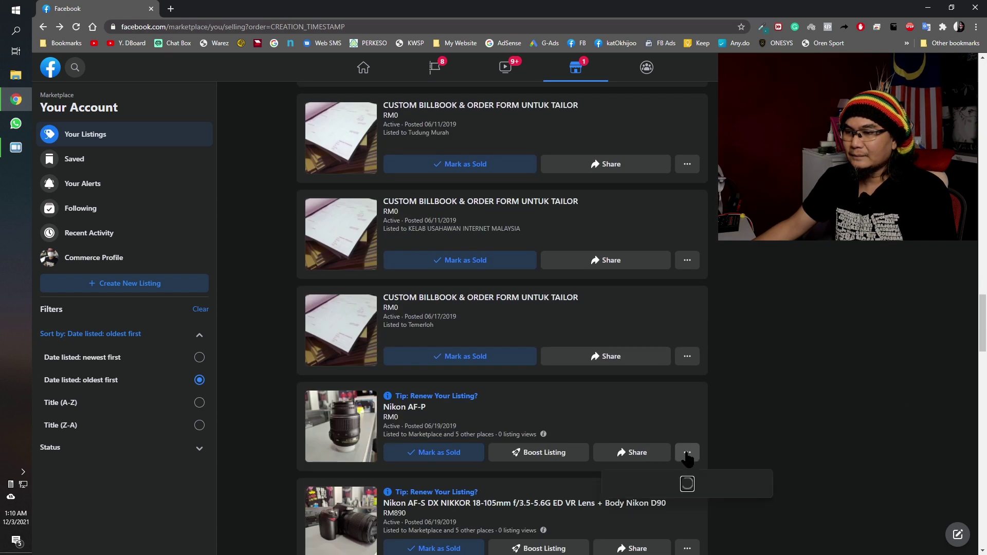
left_click(686, 453)
scroll(776, 421, "down", 14)
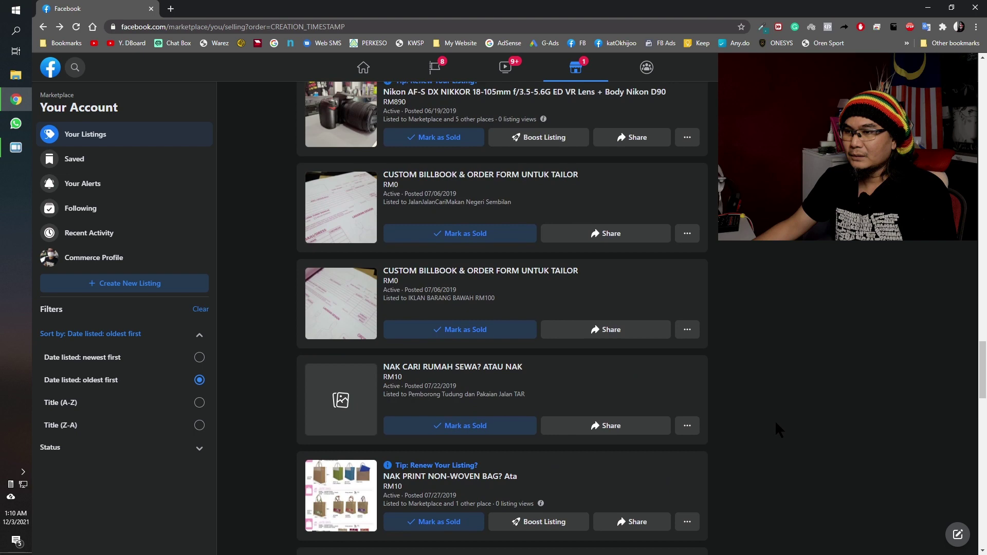
scroll(766, 418, "up", 8)
scroll(684, 282, "up", 4)
left_click(688, 350)
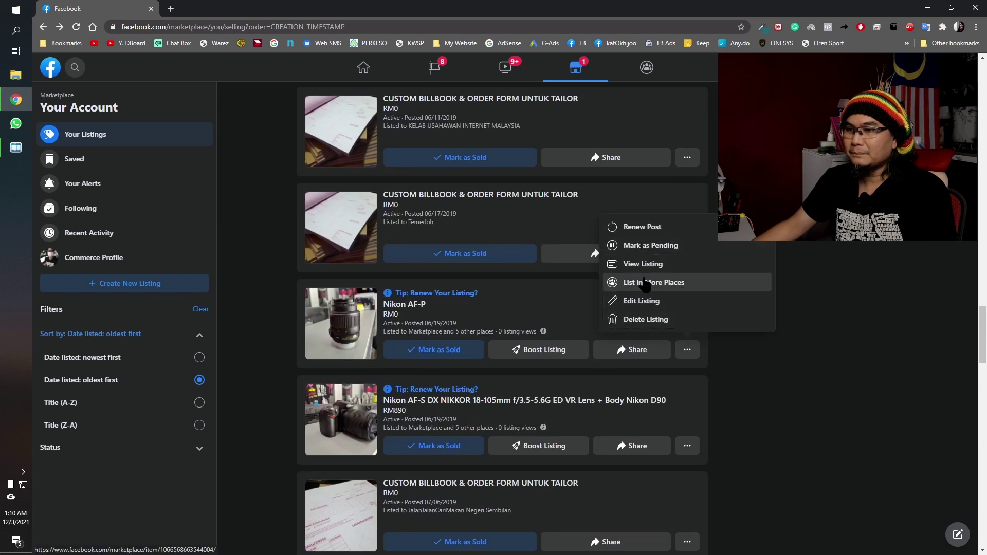
left_click(891, 319)
scroll(892, 319, "up", 15)
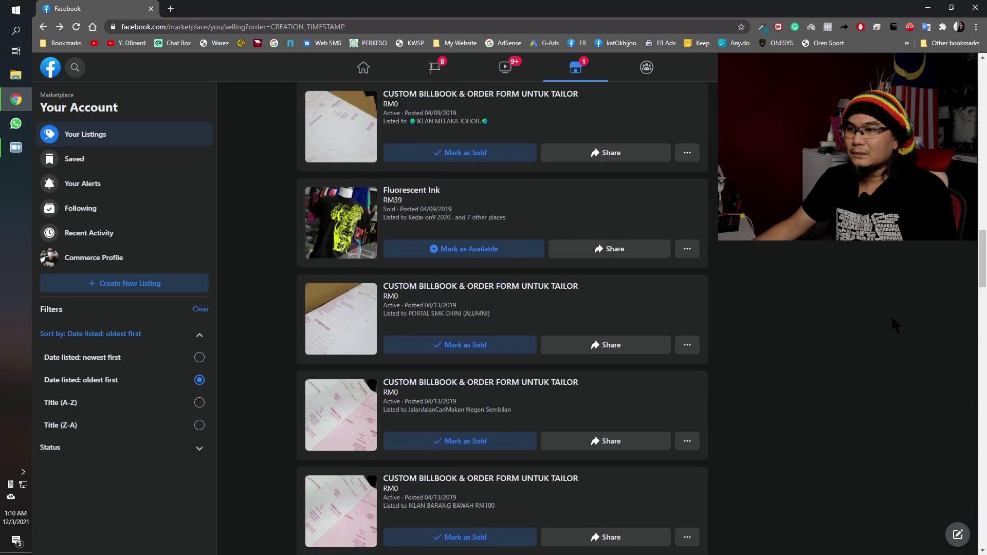
Step: Check where Delete Listing sits among the actions of an April 2019 billbook listing and of the first listing
left_click(688, 172)
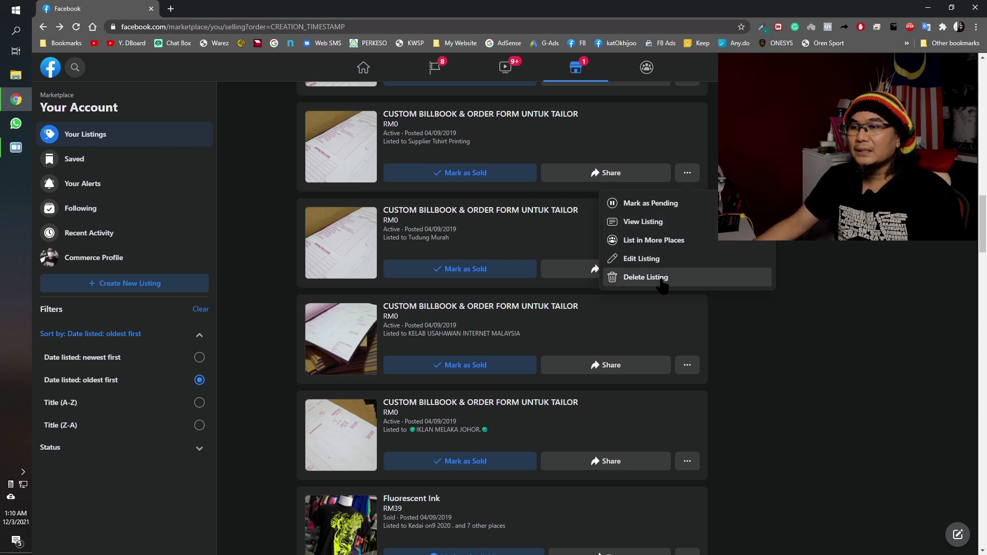
scroll(766, 316, "up", 10)
scroll(777, 325, "up", 5)
left_click(687, 202)
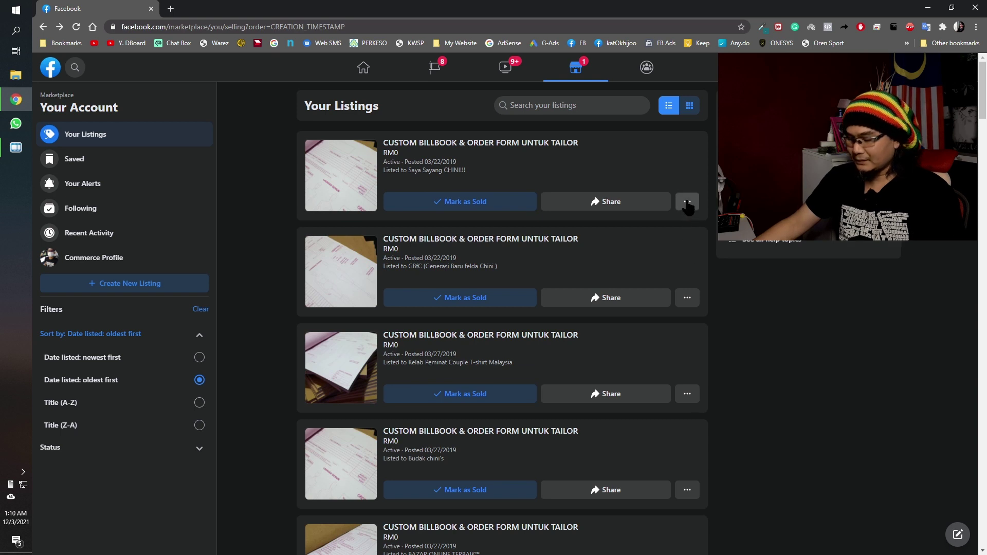
left_click(687, 205)
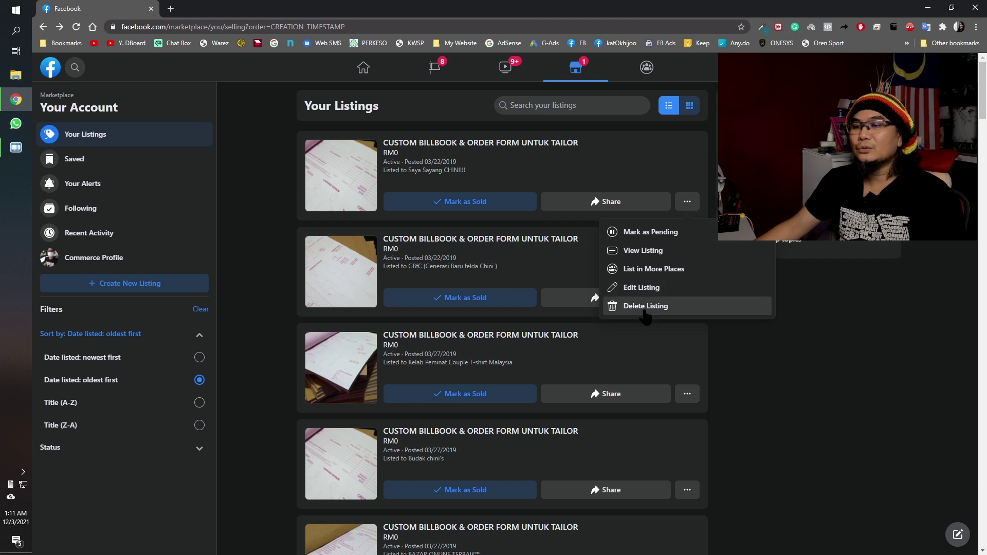
left_click(701, 319)
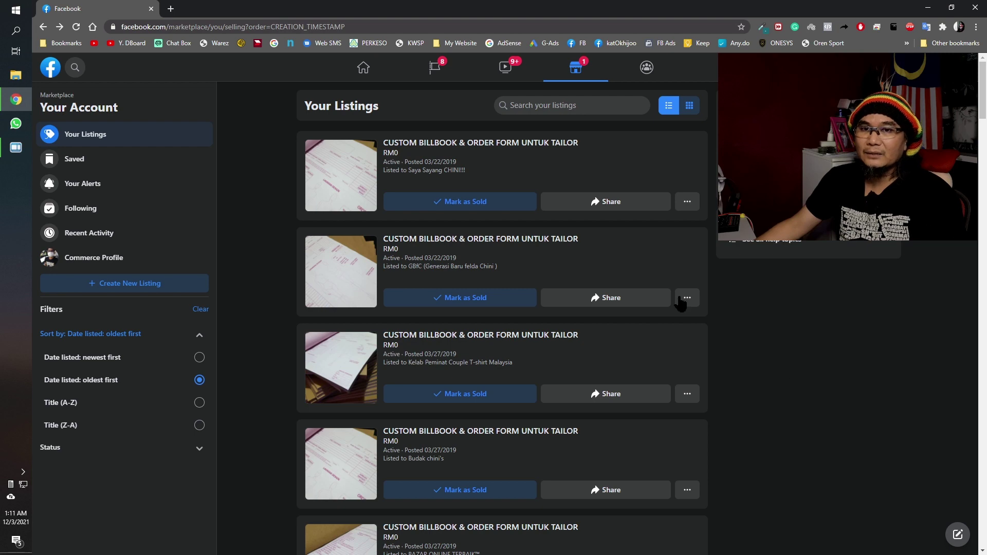
Step: Launch Macro Recorder, enlarge its window, and place it so the listings' options buttons stay uncovered
key("super")
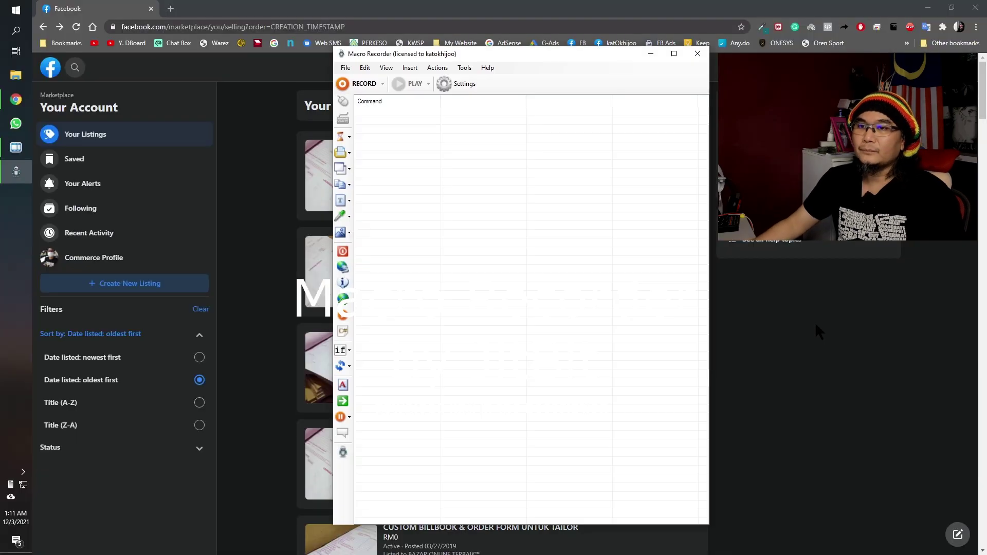
left_click_drag(564, 50, 794, 309)
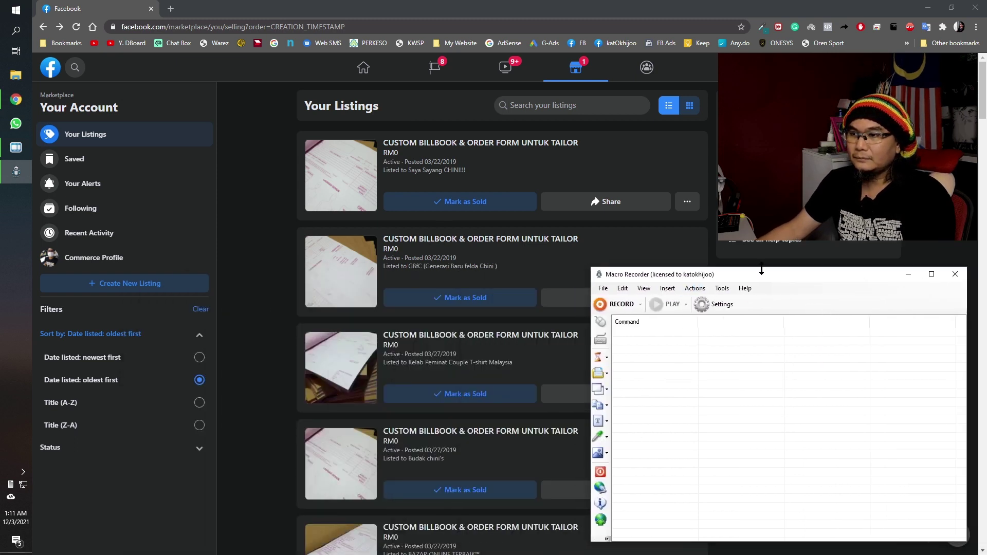
left_click_drag(761, 269, 762, 168)
left_click_drag(838, 174, 285, 77)
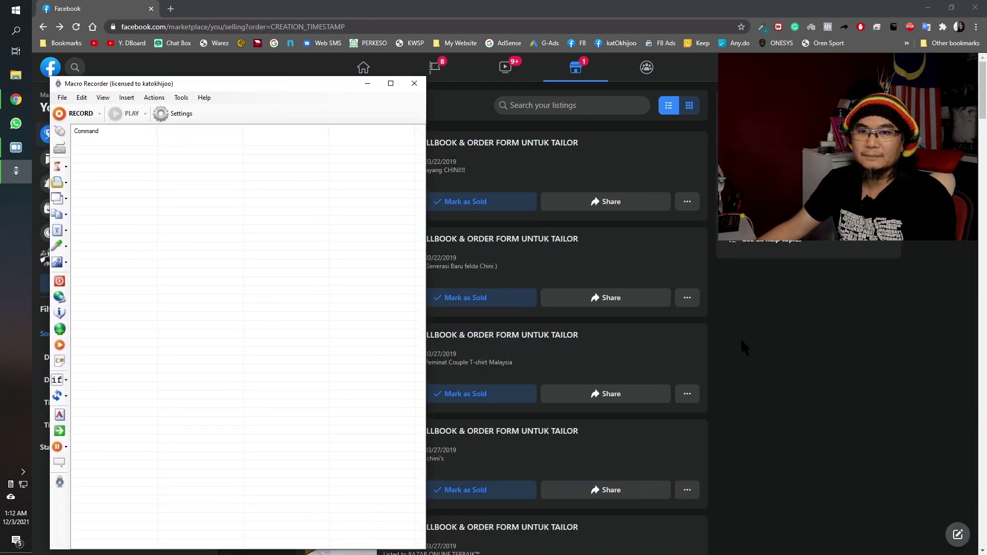
Step: Add a mouse Click command at the first listing's options button, capturing coordinates X 1336 and Y 393
left_click(61, 135)
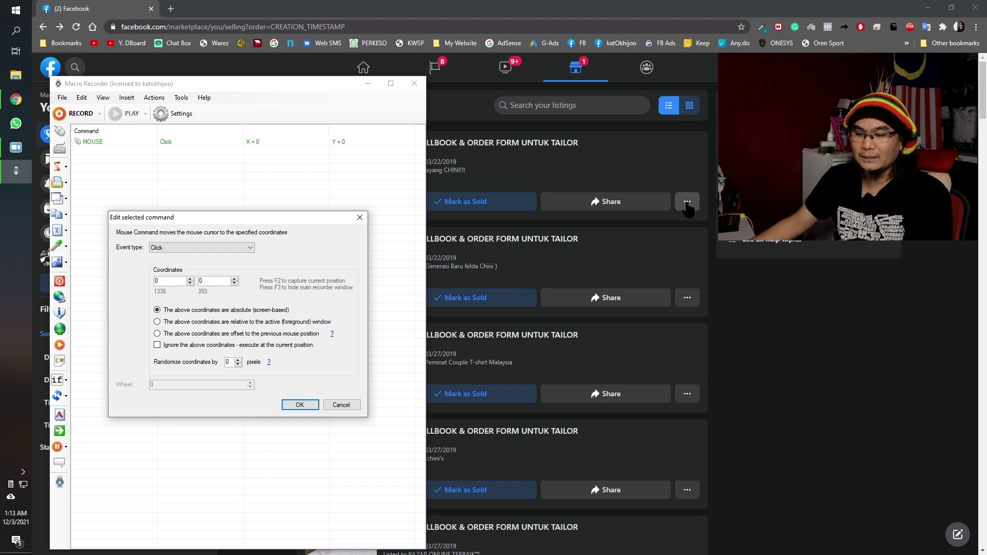
key("F2")
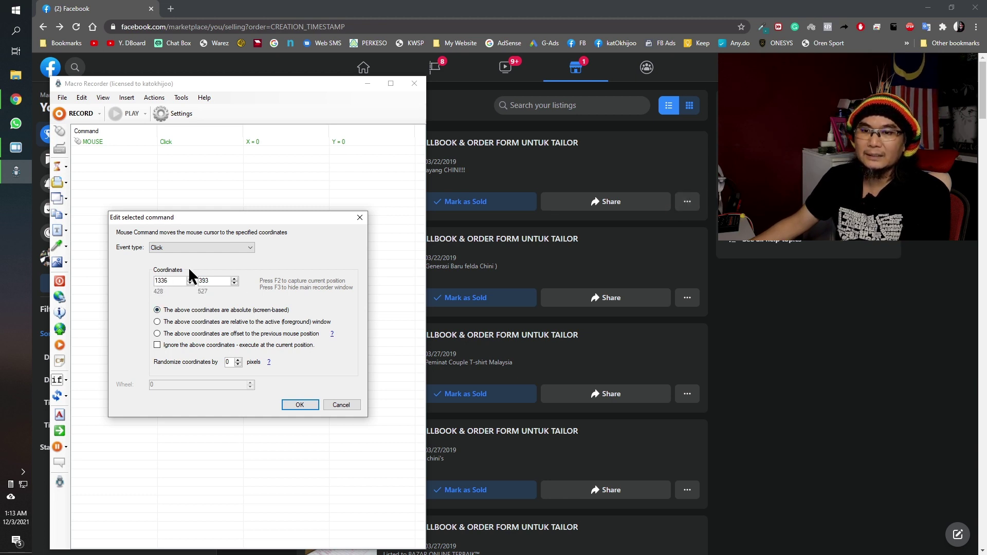
left_click(302, 405)
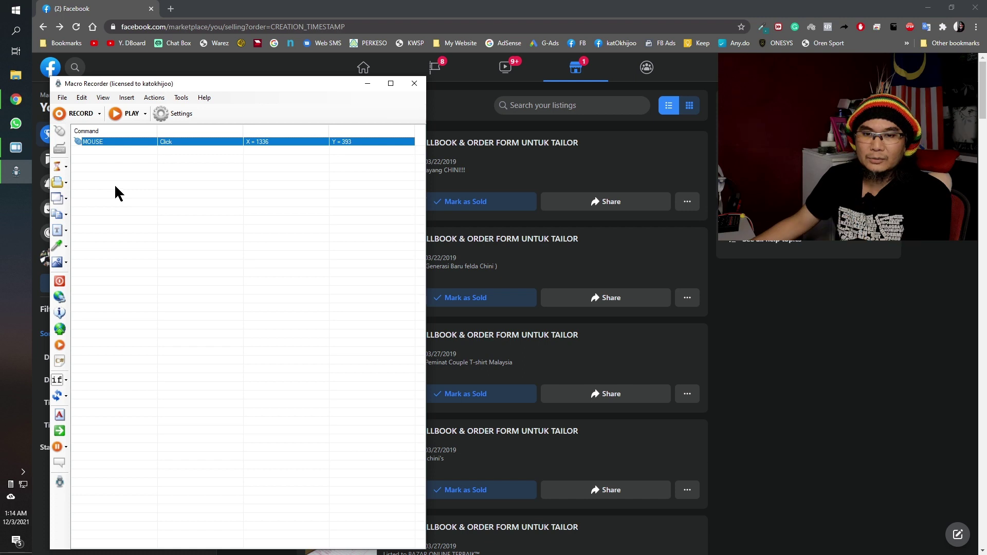
Step: Add an ELSE statement after the mouse command, expand the first listing's options, and return to Macro Recorder
left_click(66, 380)
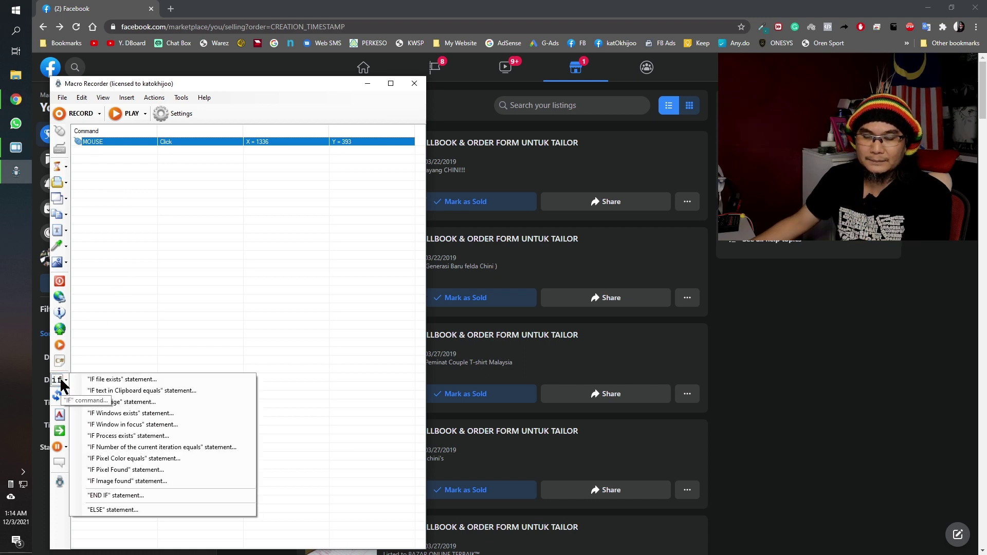
left_click(140, 510)
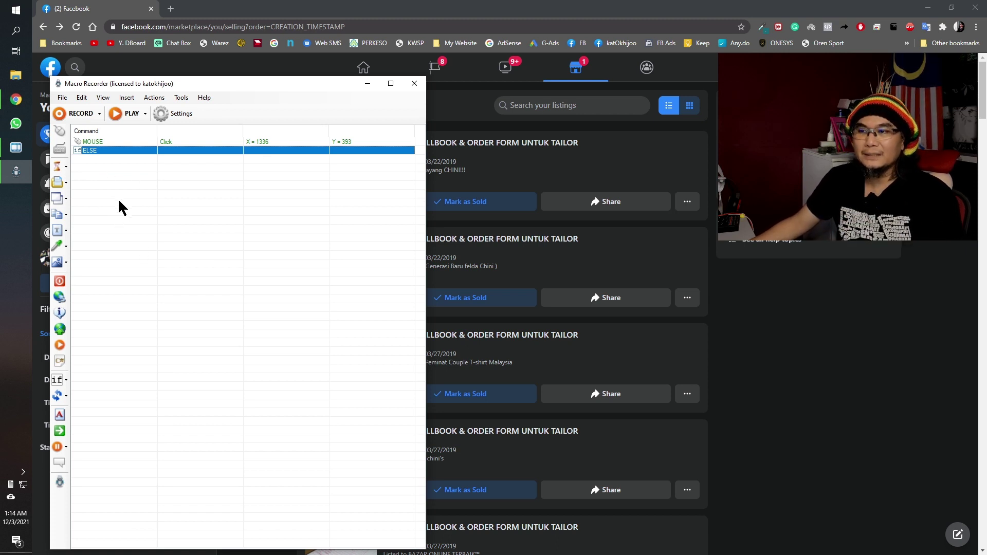
left_click(687, 204)
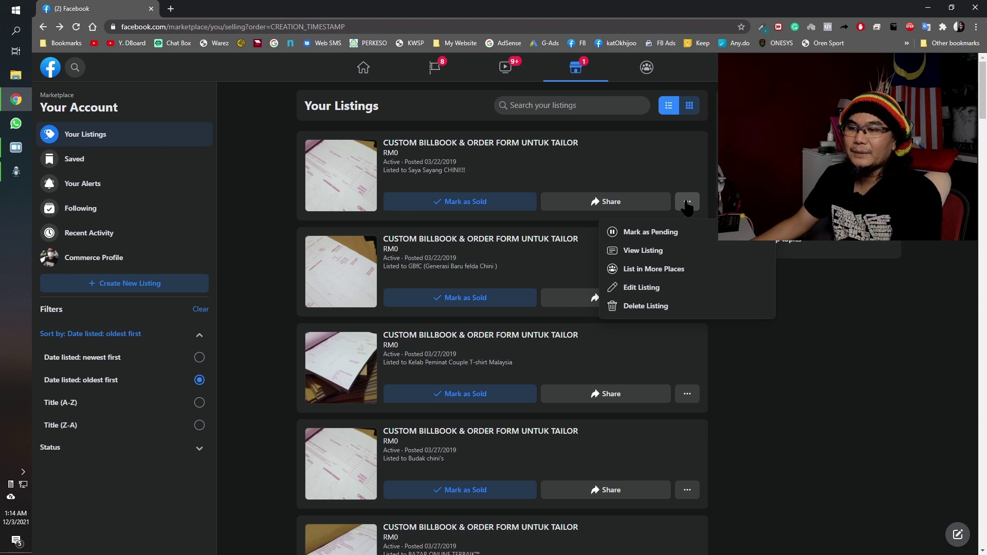
left_click(16, 171)
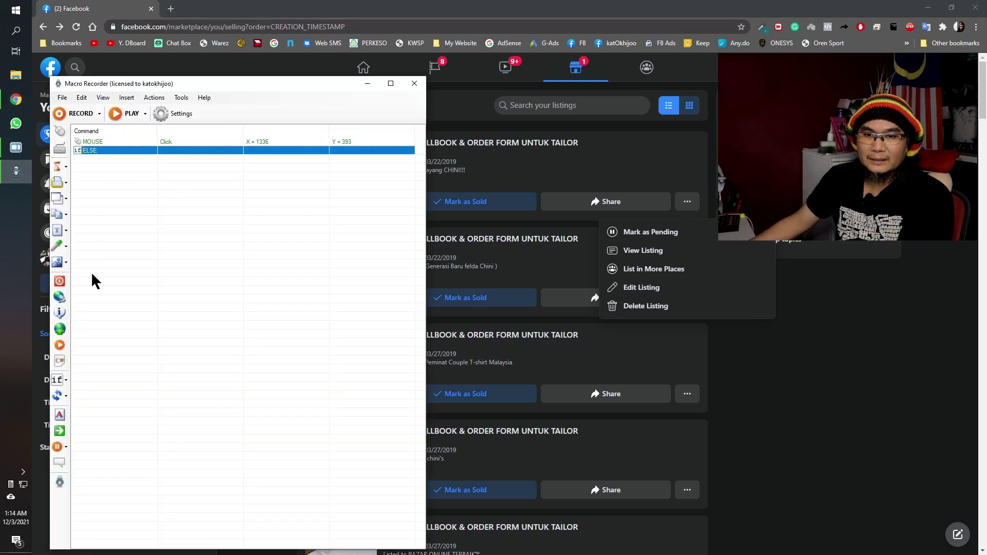
Step: Add an IF Image found statement after ELSE and capture the Delete Listing icon and label as its search image
left_click(66, 380)
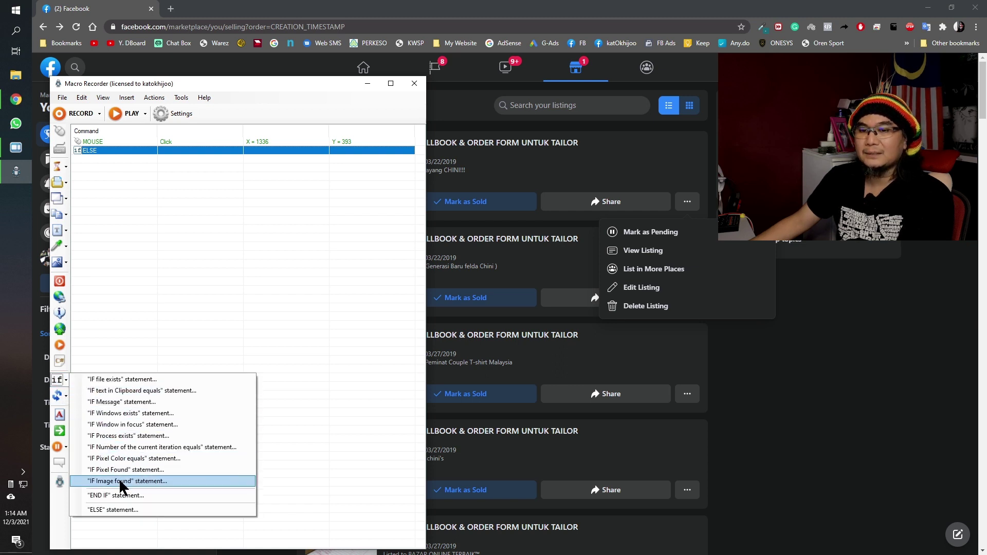
left_click(119, 481)
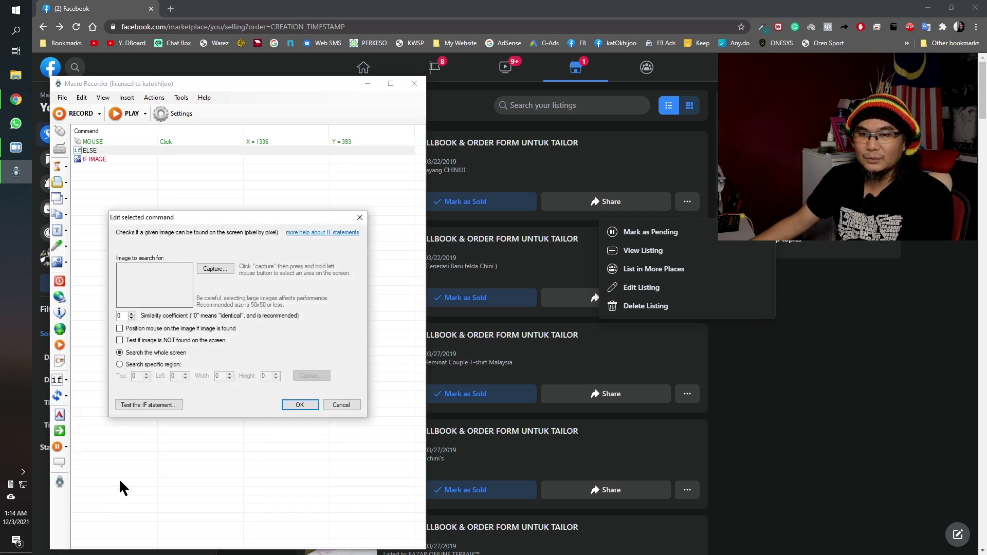
left_click(215, 269)
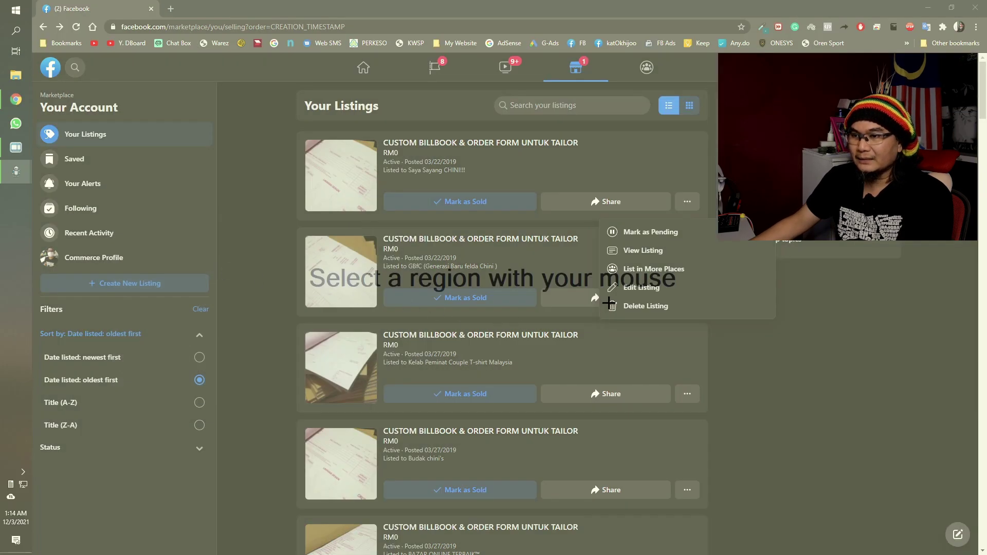
left_click_drag(607, 300, 671, 313)
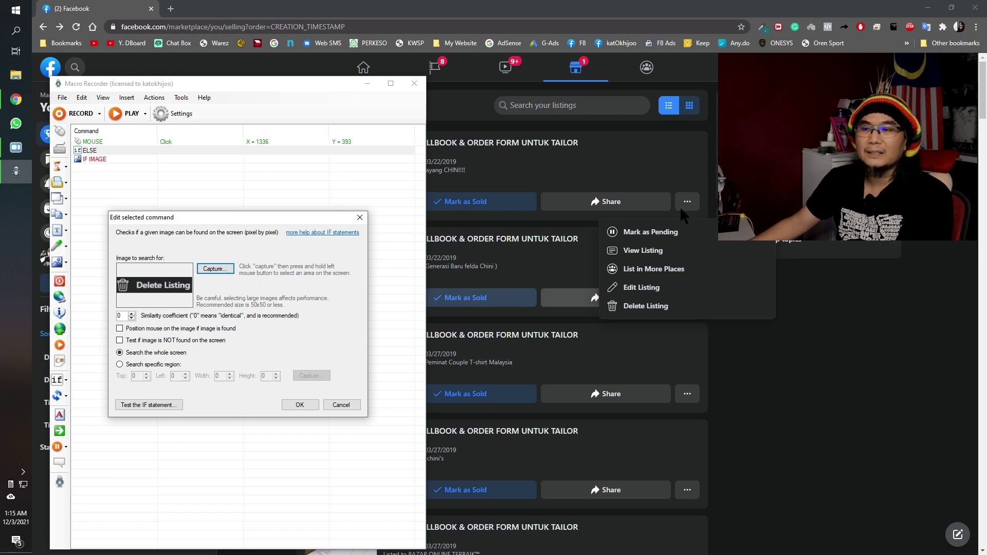
Step: Set the image check's similarity coefficient to 80, enable positioning the mouse on the found image, then test and save the statement
double_click(122, 316)
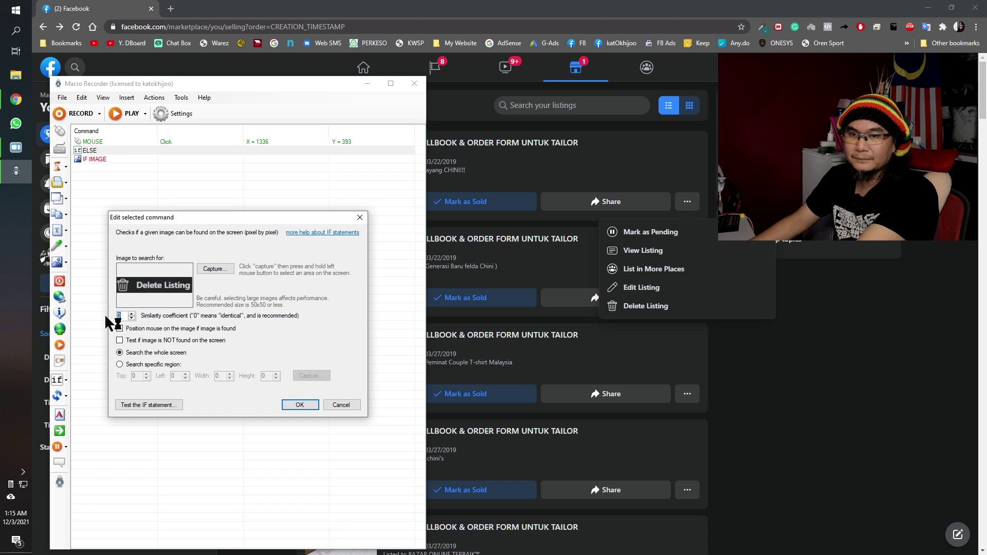
type("90")
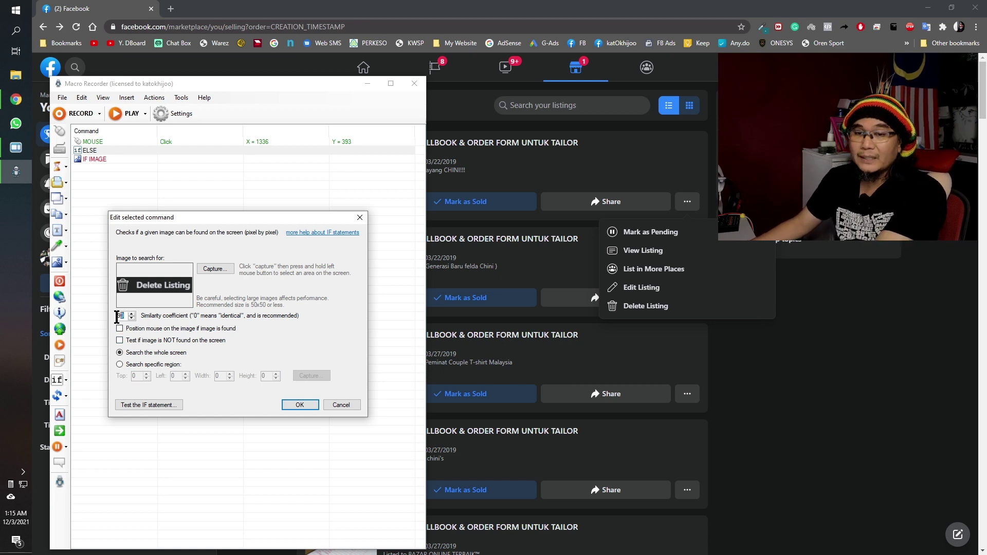
left_click_drag(125, 316, 108, 316)
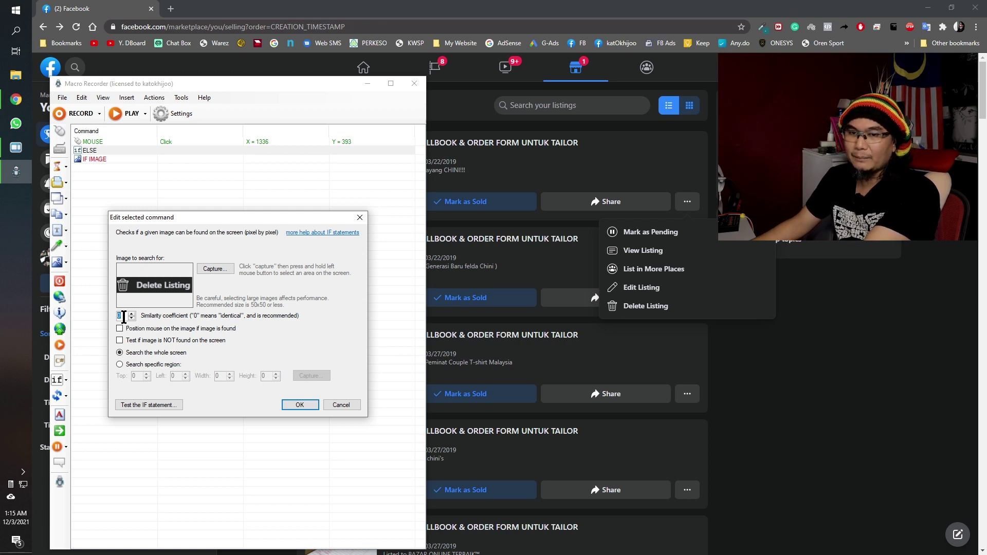
type("80")
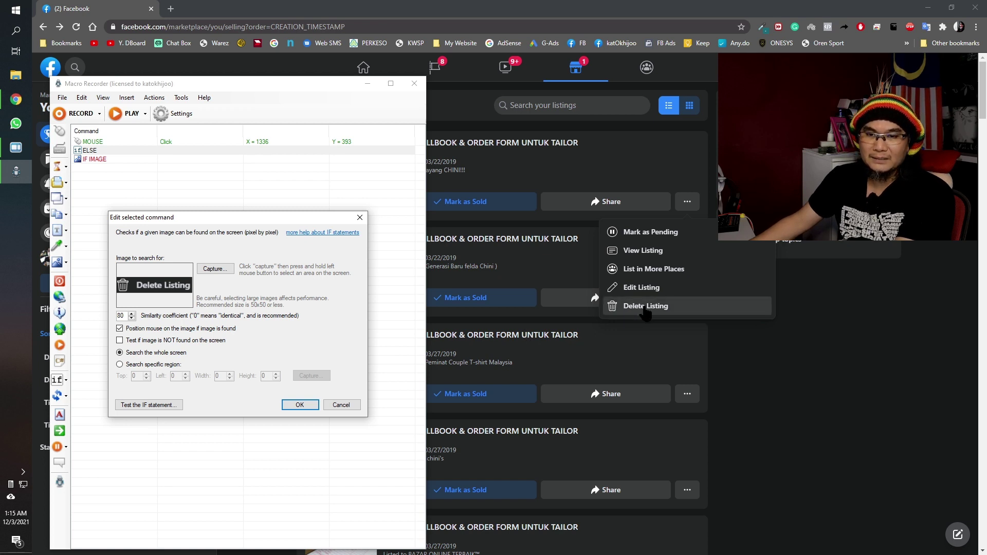
left_click(141, 402)
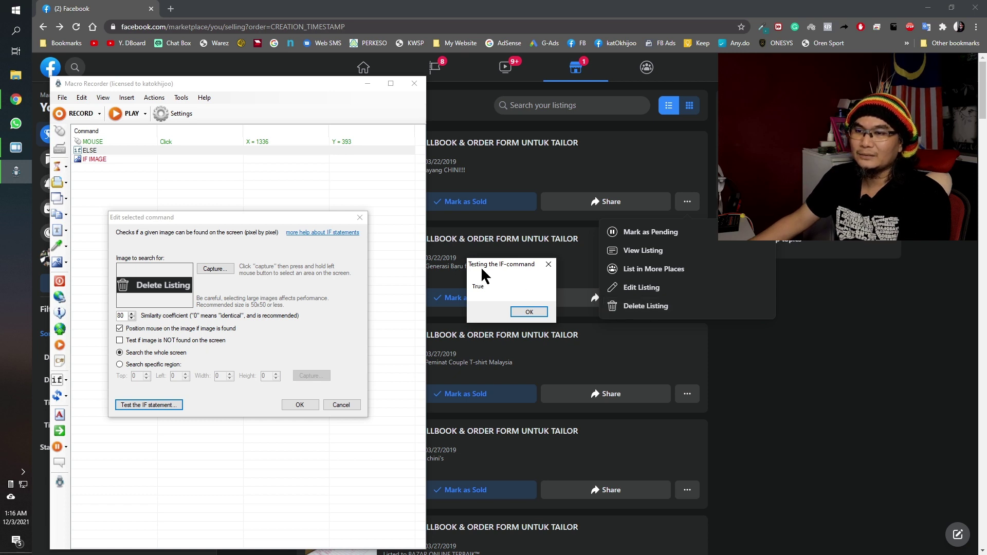
left_click(513, 313)
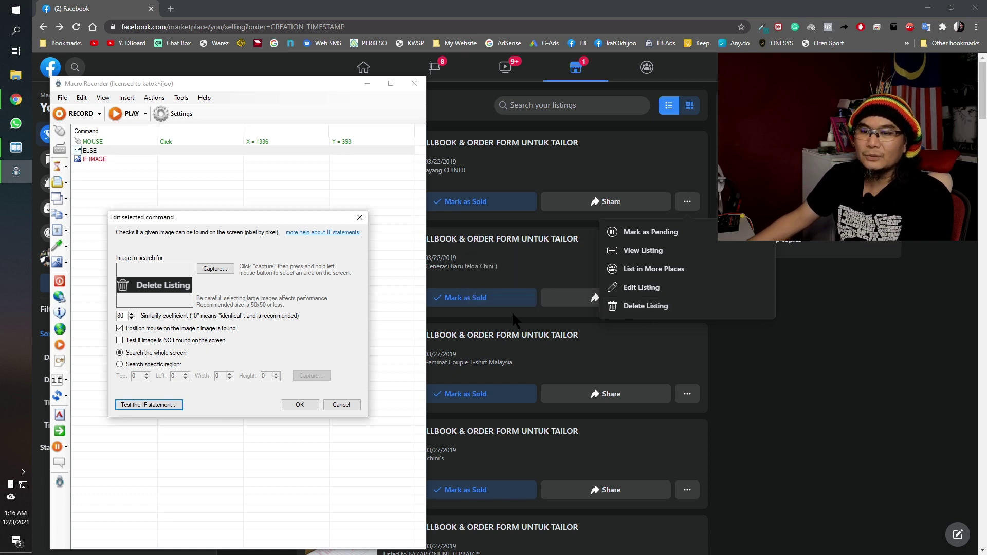
left_click(300, 406)
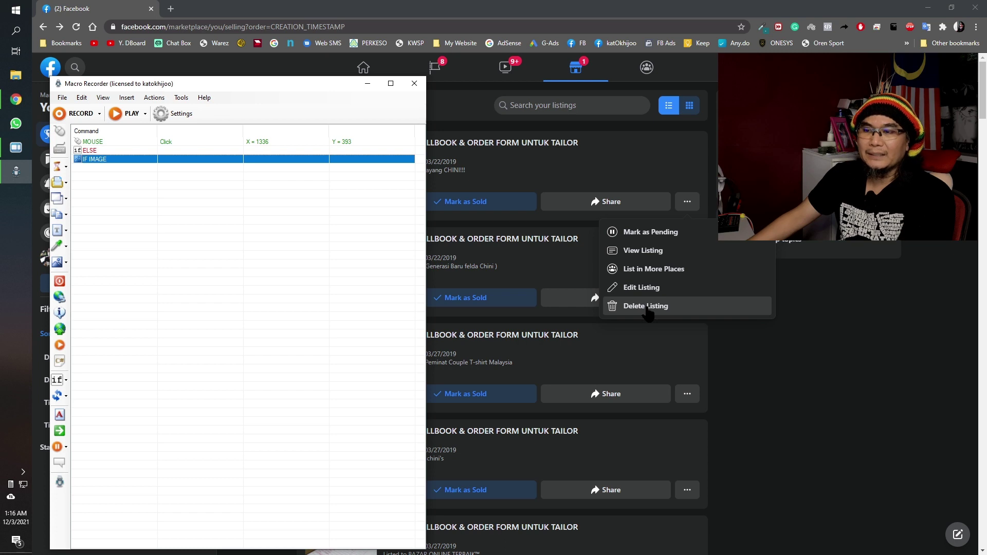
Step: Add a mouse Click command under IF IMAGE that ignores coordinates and executes at the current position
left_click(60, 133)
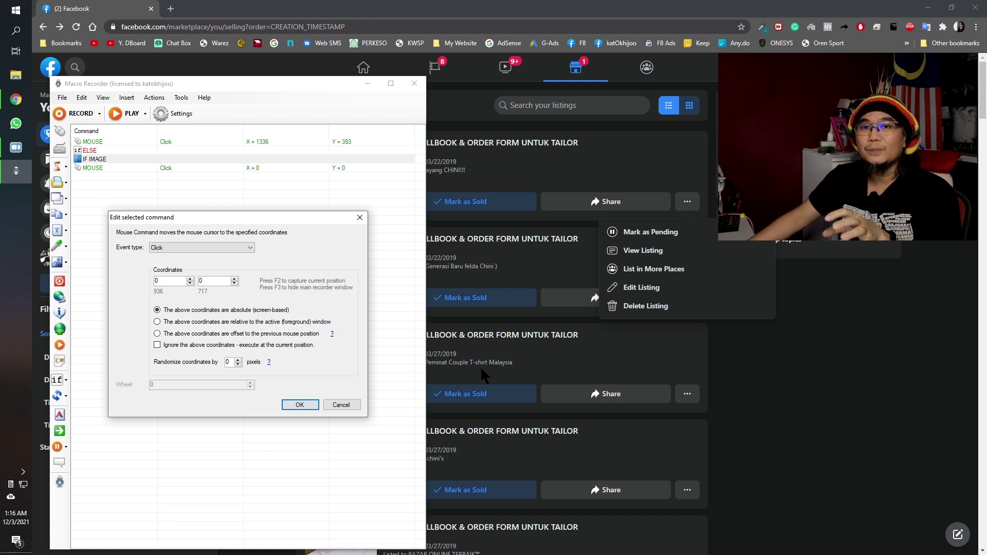
left_click(157, 345)
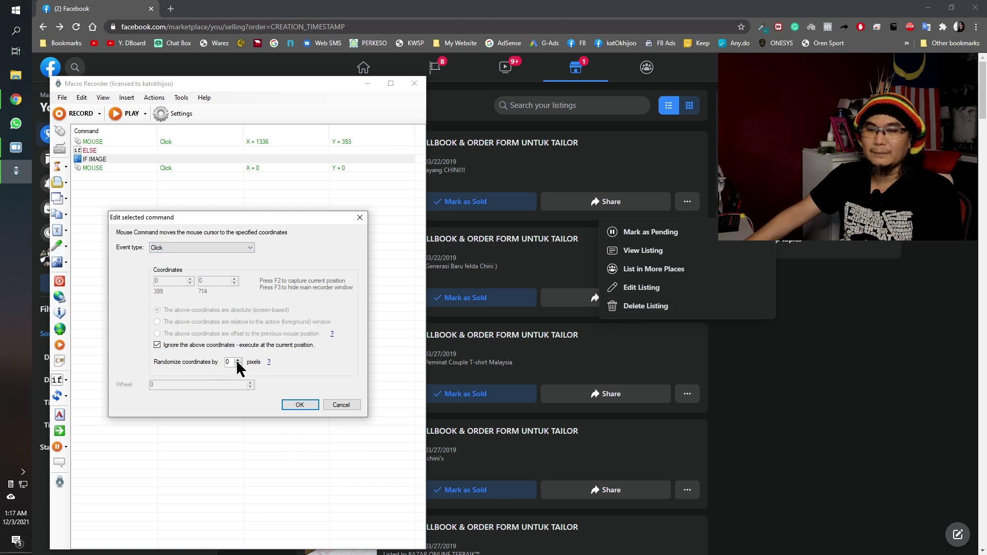
left_click(300, 405)
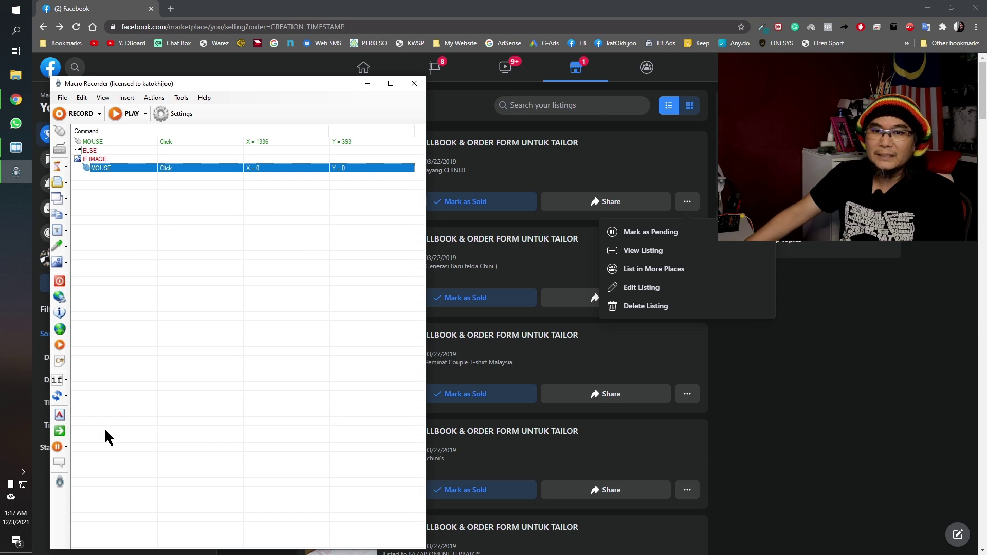
Step: Add a Delay command of 1 second after the nested mouse click, followed by an ELSE statement
left_click(60, 167)
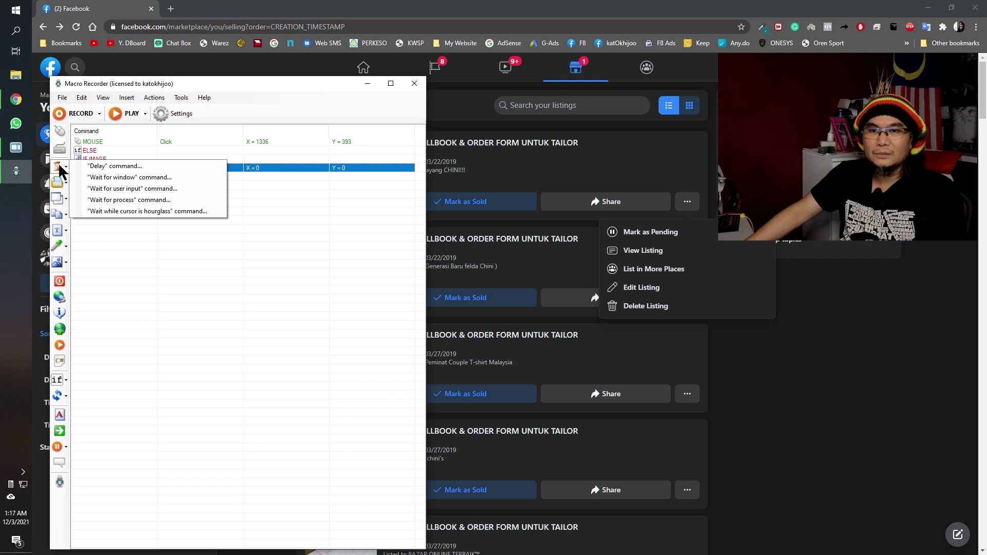
left_click(160, 167)
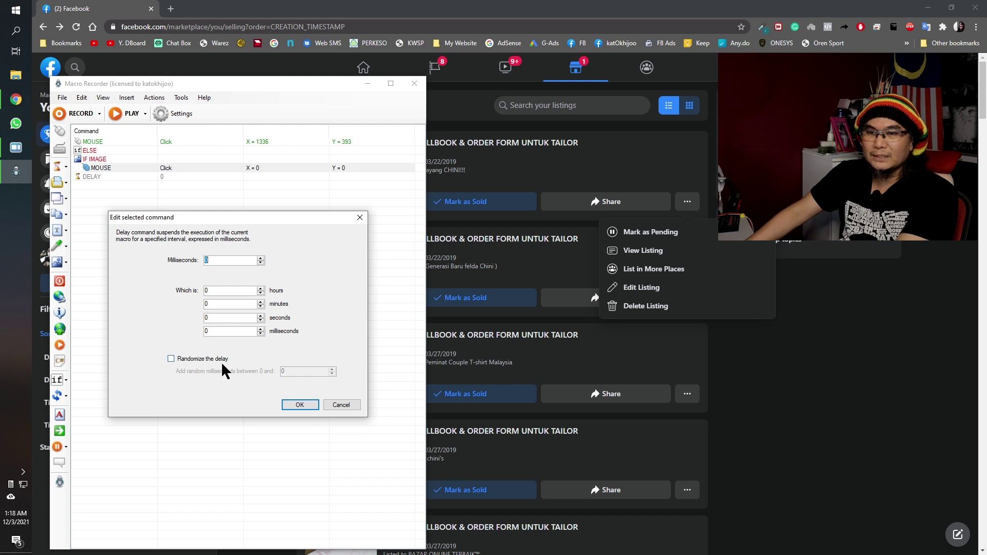
left_click(216, 317)
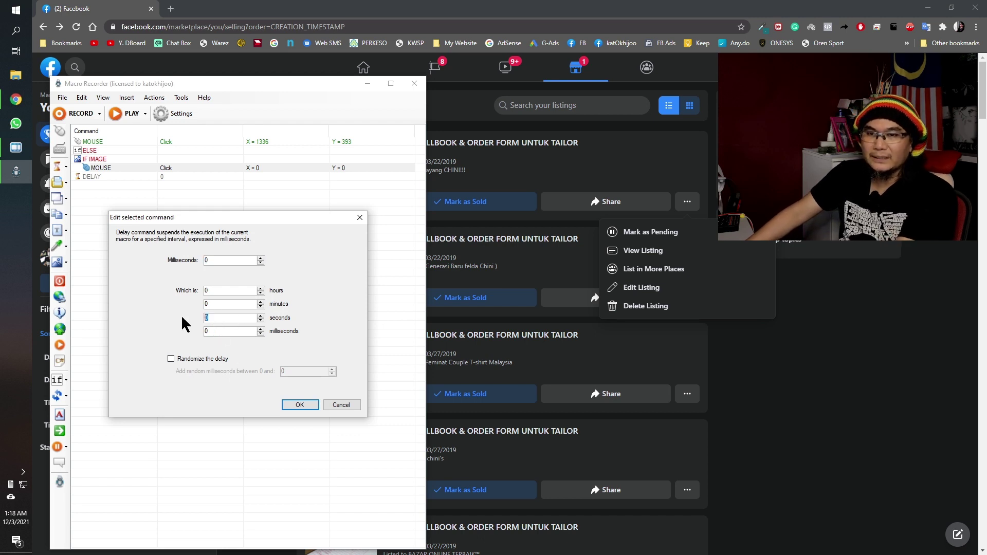
type("1")
left_click(299, 404)
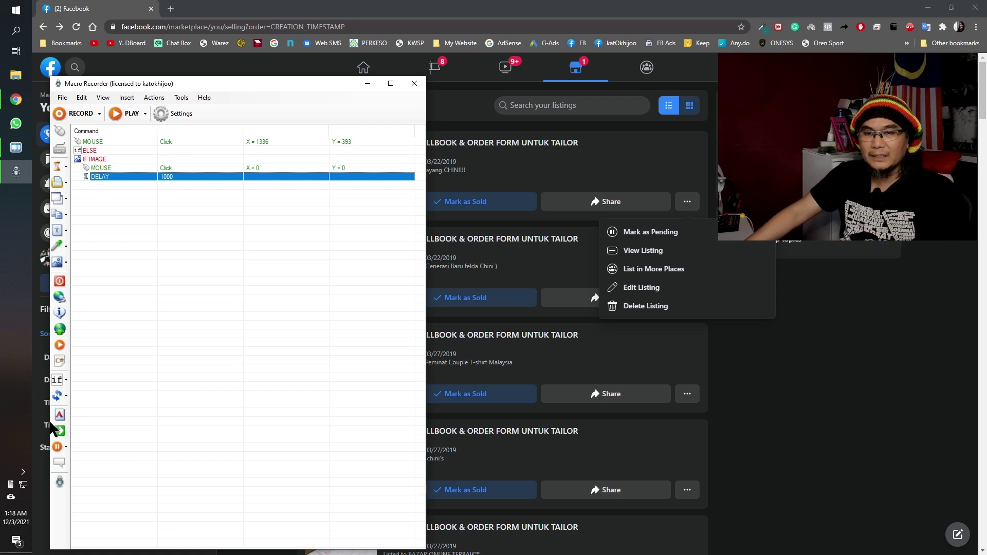
left_click(63, 380)
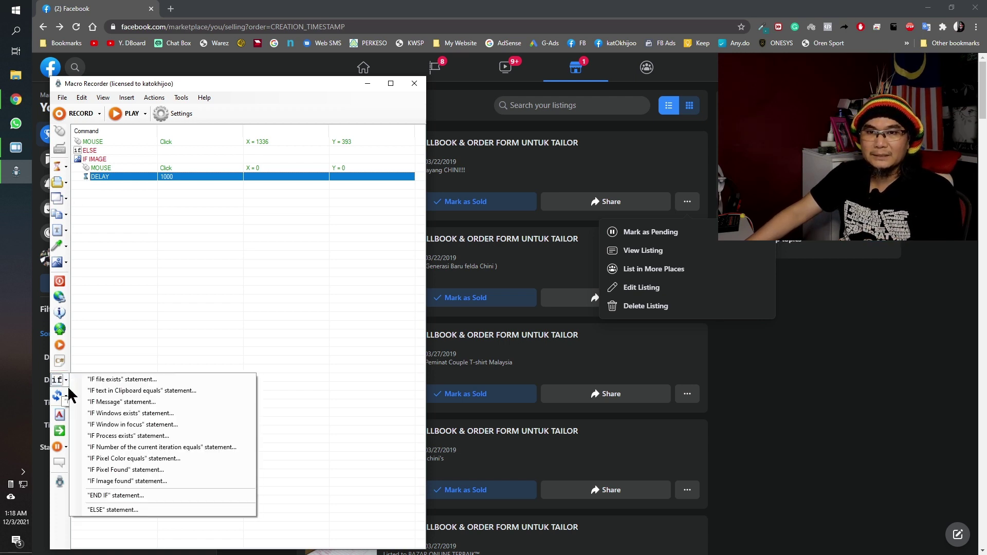
left_click(124, 510)
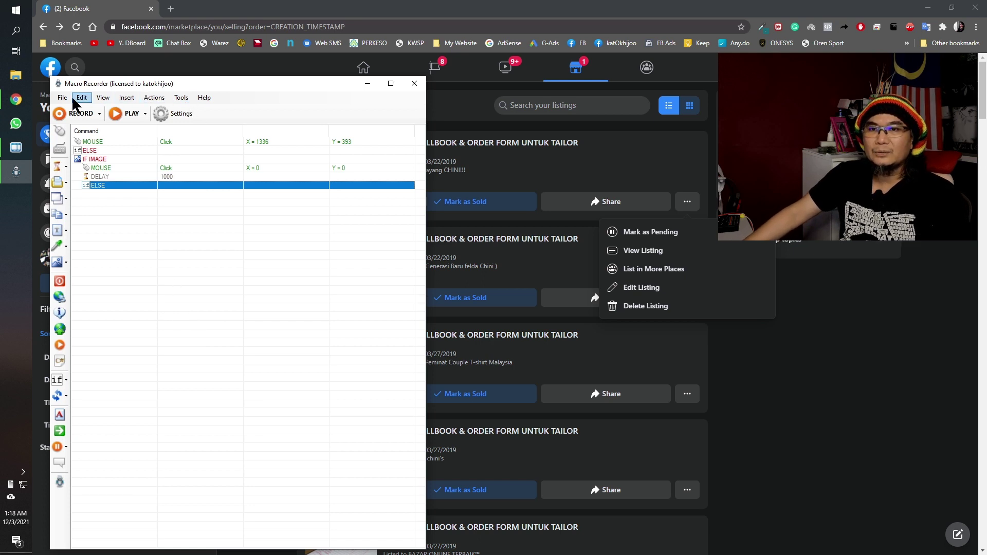
Step: Set the macro playback speed to Normal and the continuous replay count to 0 for infinite playback
left_click(181, 97)
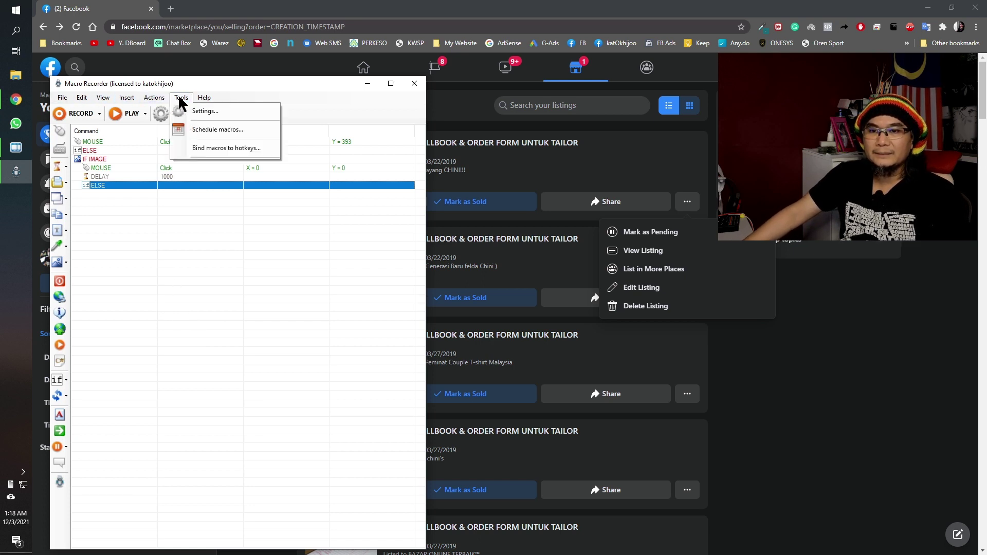
left_click(191, 111)
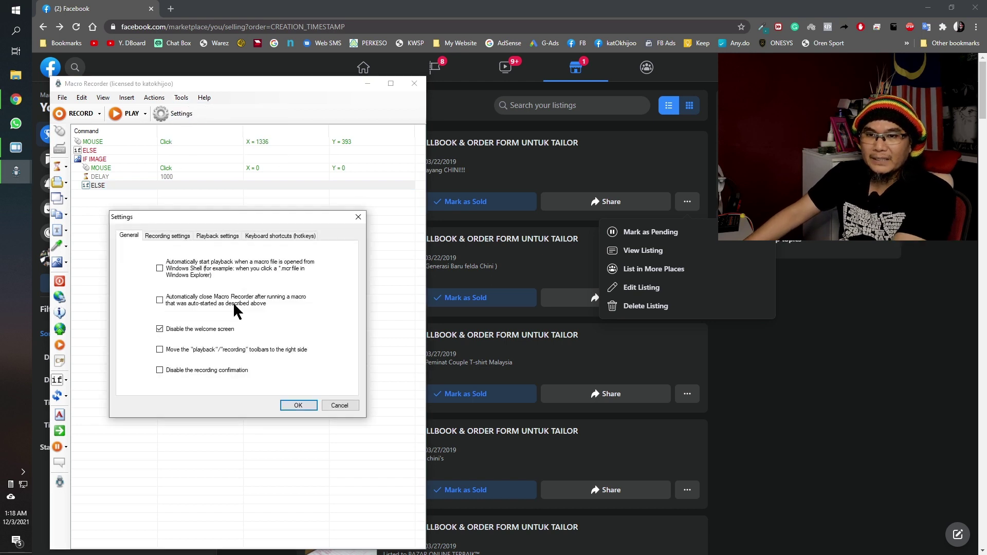
left_click(214, 233)
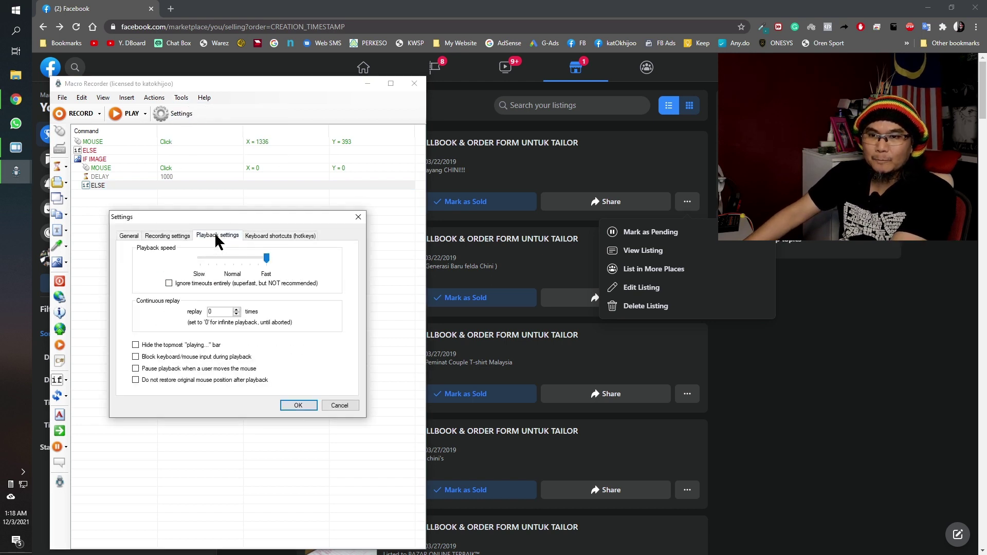
mouse_move(266, 259)
left_mouse_down()
mouse_move(197, 262)
mouse_move(266, 262)
left_mouse_up()
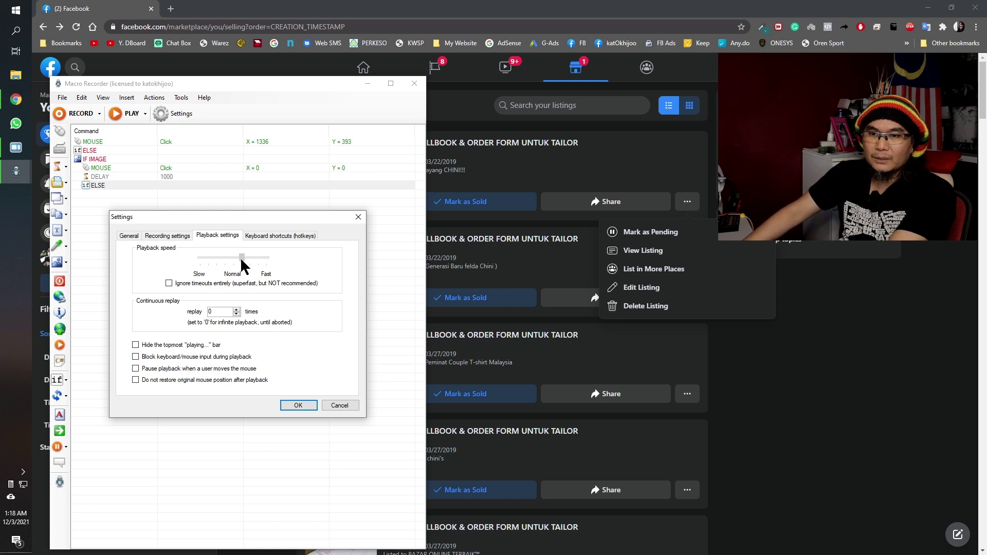
left_click_drag(234, 259, 233, 259)
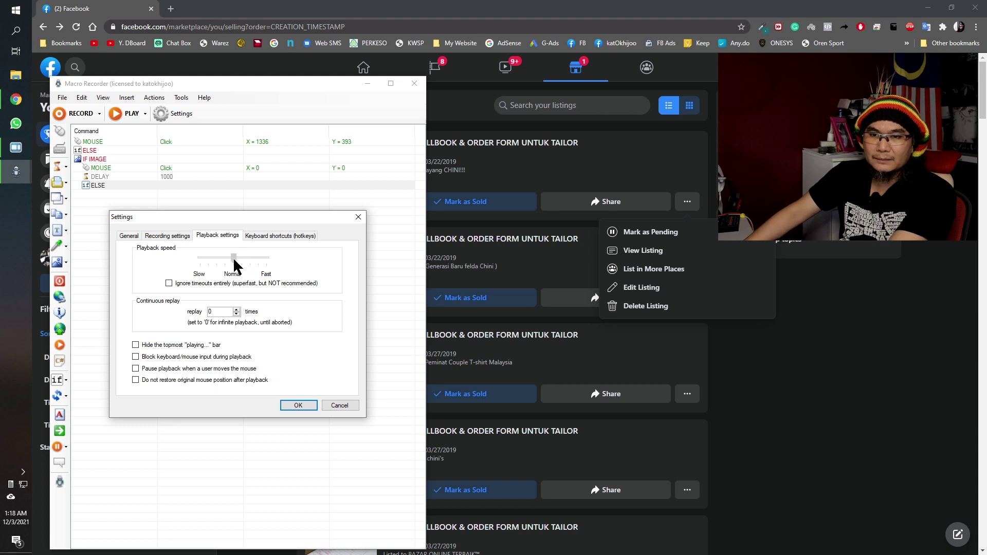
left_click_drag(233, 310, 184, 312)
type("0")
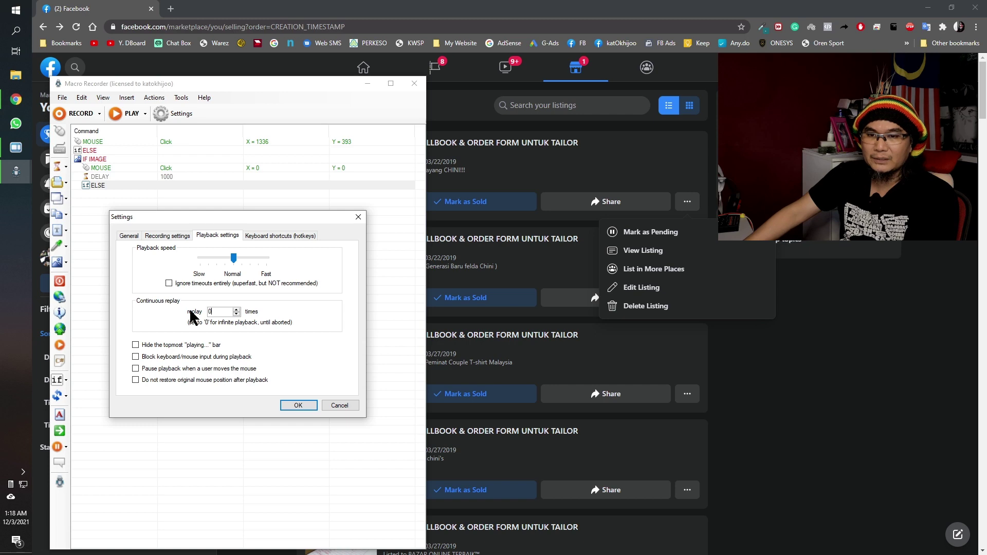
left_click(302, 406)
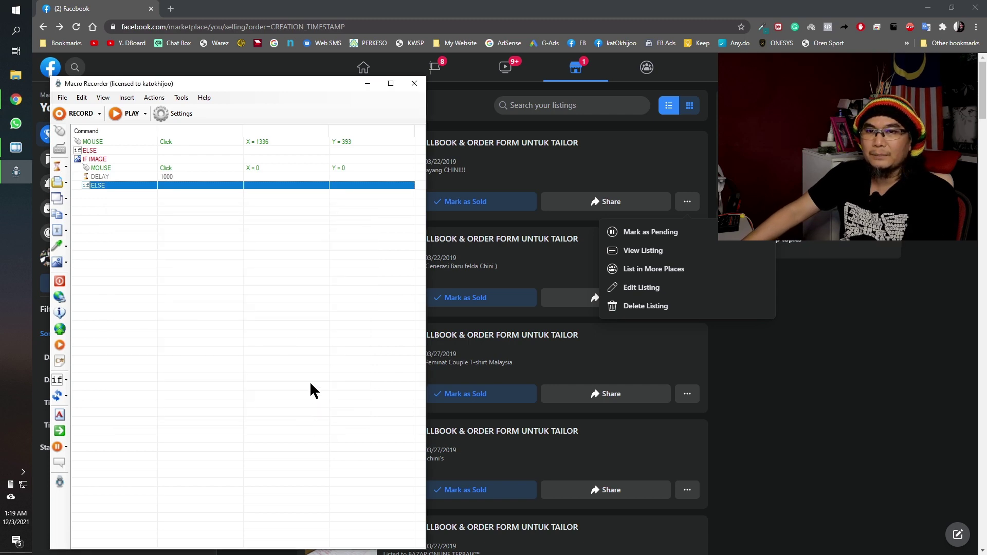
Step: Play the macro on the listings page to test how it handles the first listing's options, then abort playback
left_click(123, 114)
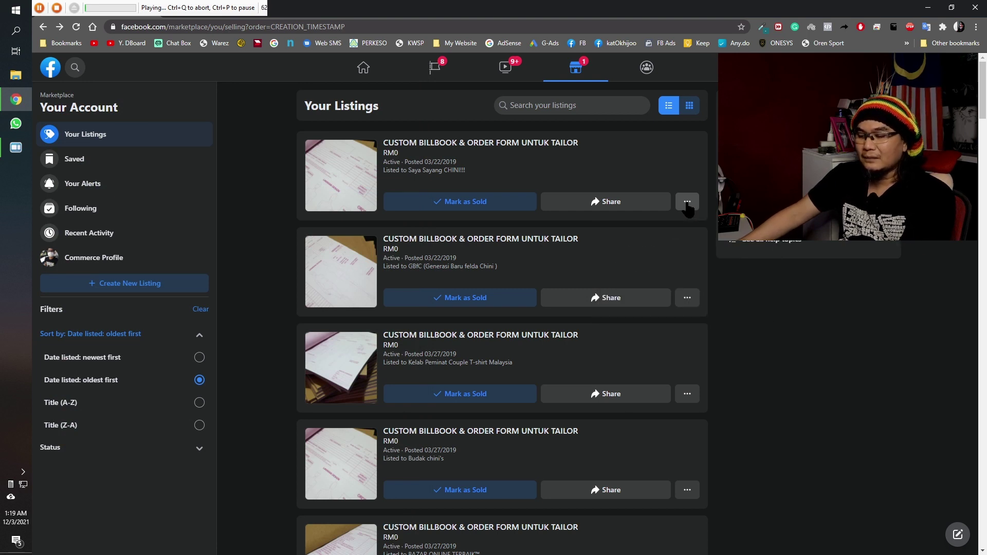
left_click(688, 203)
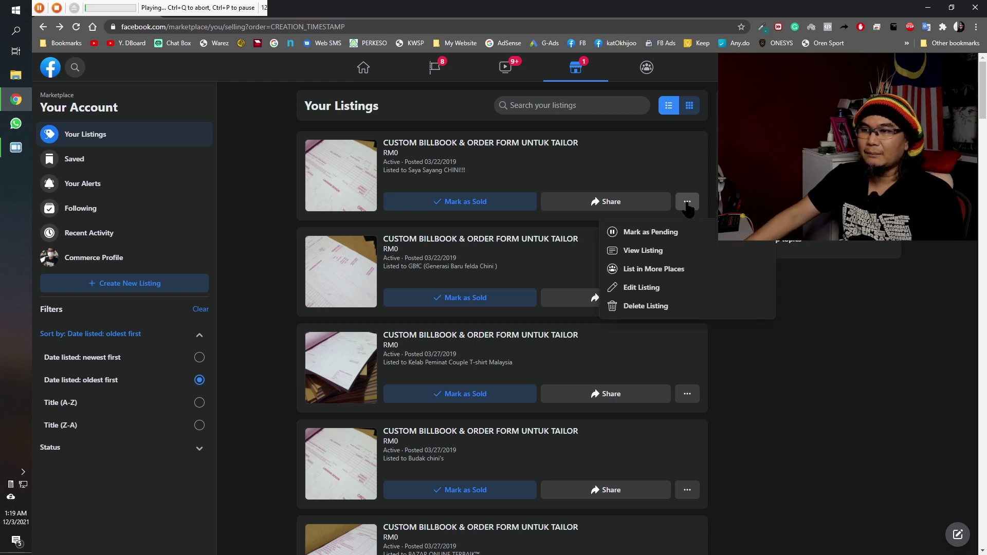
left_click(688, 203)
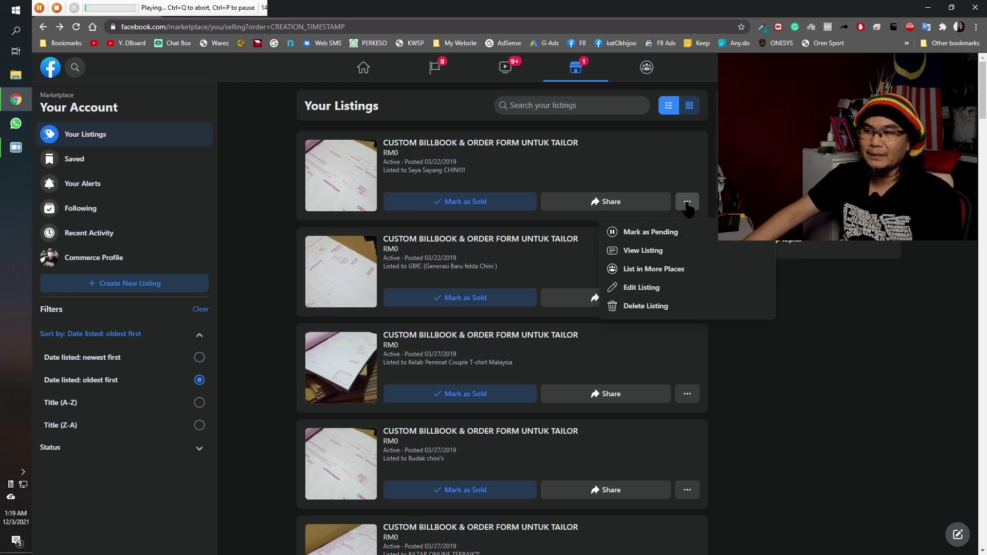
left_click(688, 203)
left_click(687, 203)
left_click(688, 203)
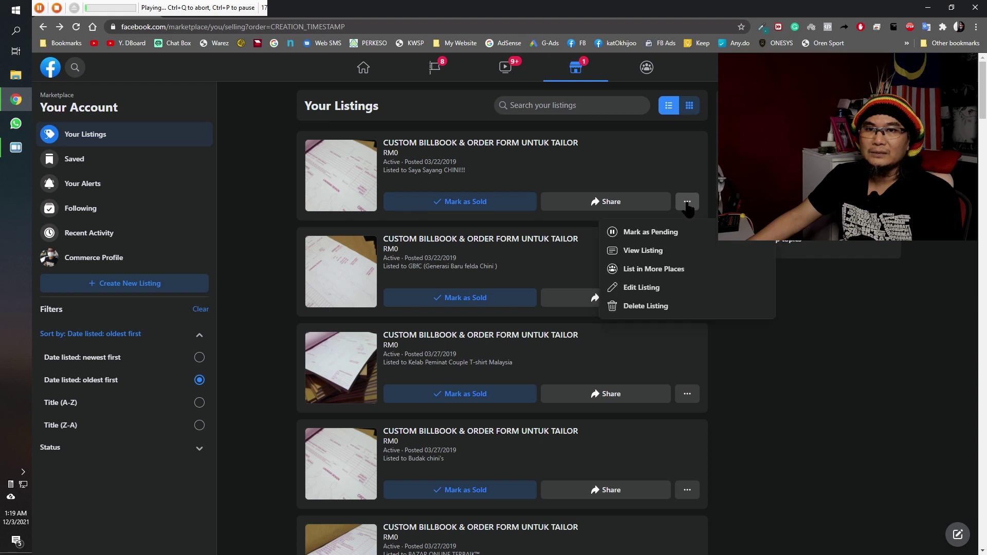
left_click(687, 203)
left_click(687, 203)
left_click(688, 203)
left_click(687, 203)
left_click(688, 203)
left_click(687, 203)
left_click(688, 203)
left_click(688, 203)
left_click(687, 203)
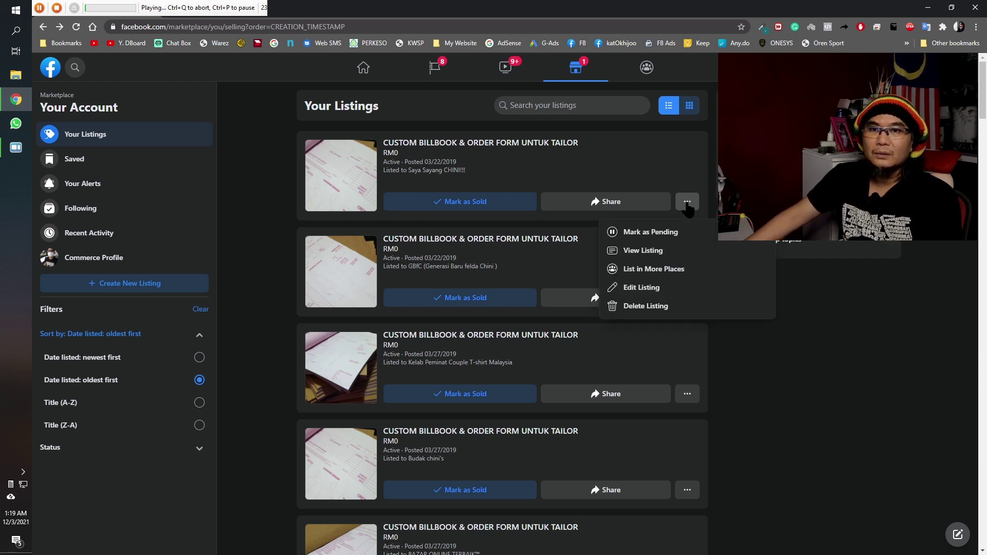
left_click(687, 203)
key("ctrl+q")
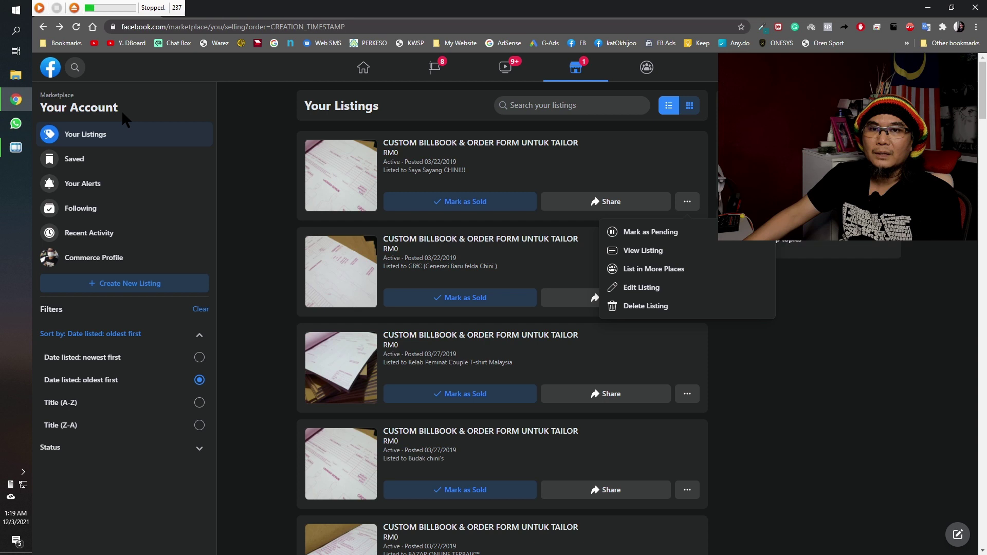
Step: Return to the macro editor and delete the ELSE statement between the first mouse click and the IF IMAGE command
left_click(74, 9)
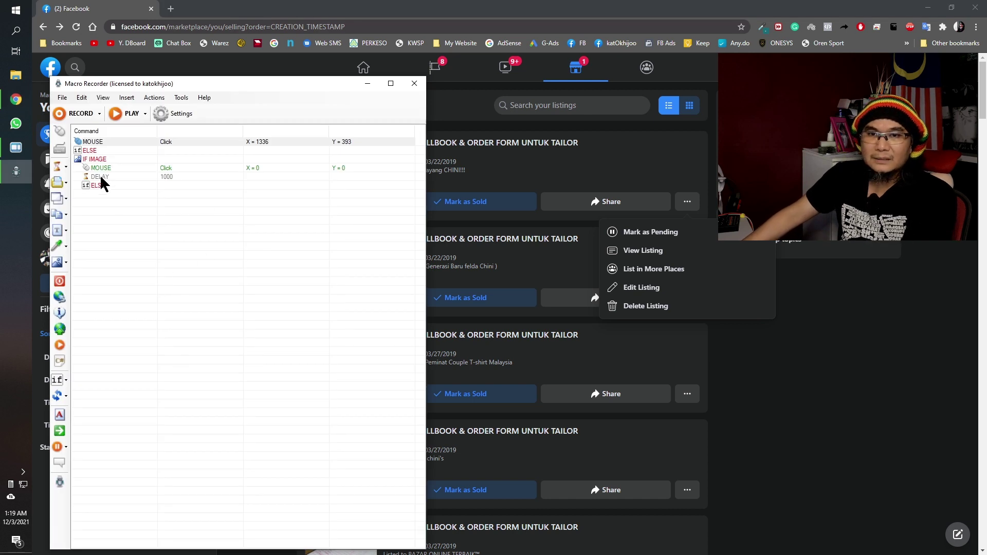
left_click(88, 157)
left_click(89, 151)
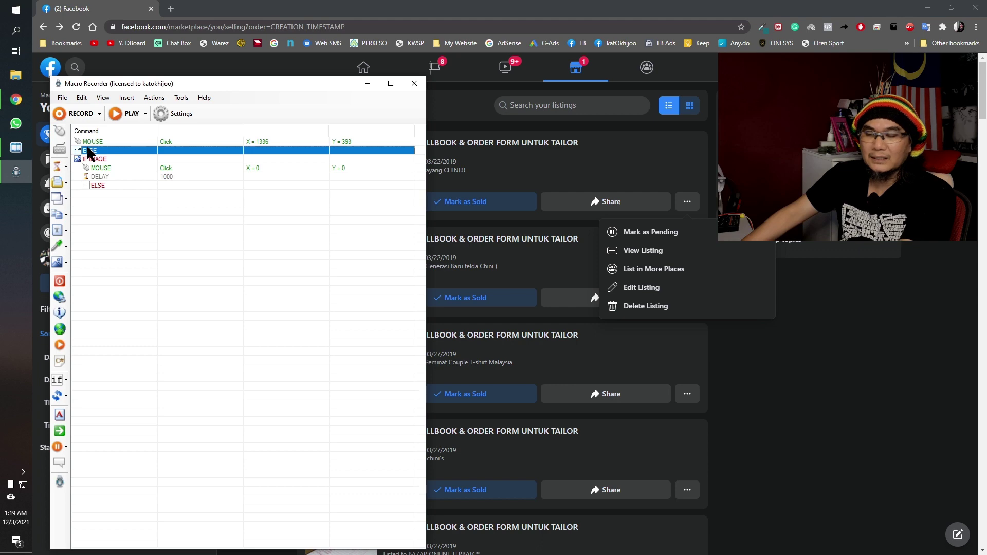
key("Delete")
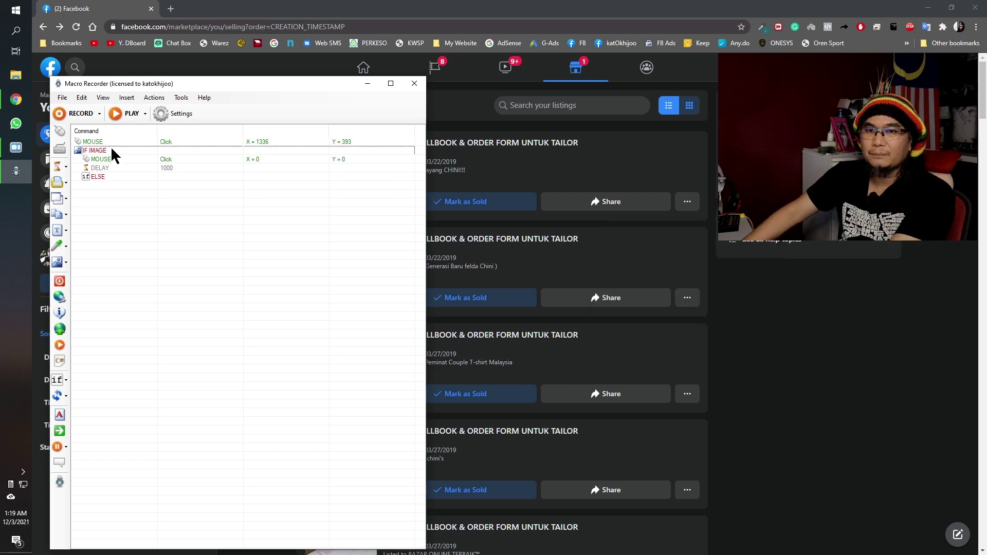
Step: Play the macro again to test it without the first ELSE, abort playback and return to the macro editor
left_click(124, 114)
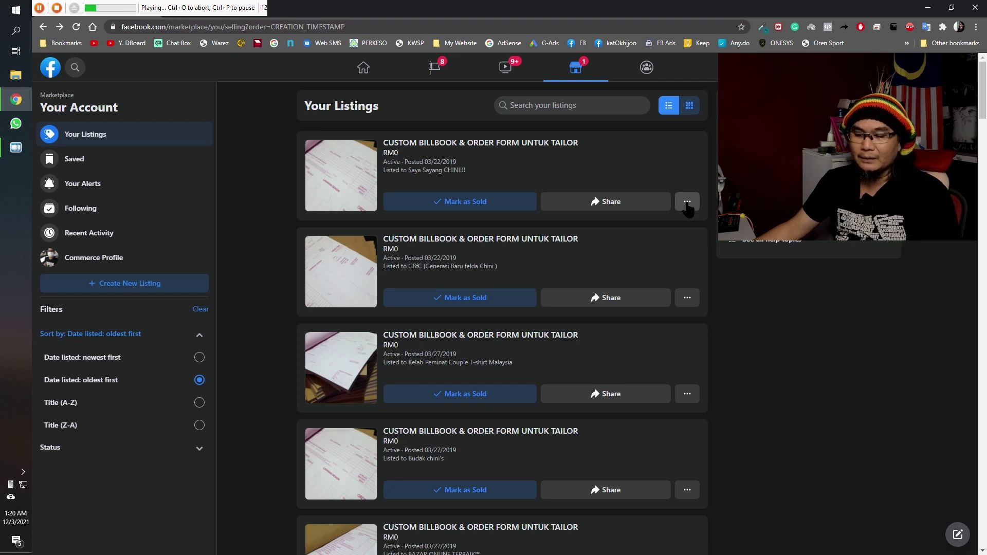
key("ctrl+q")
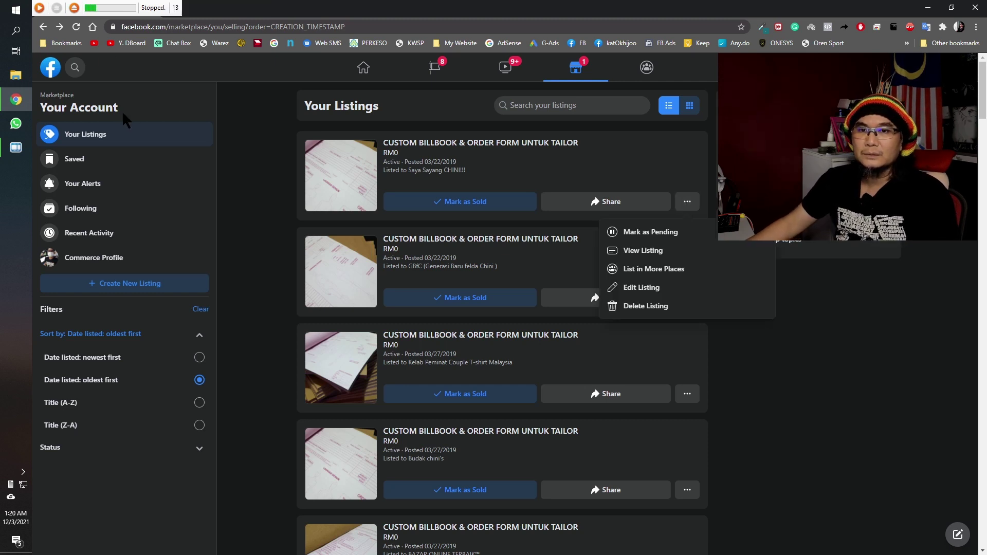
left_click(74, 8)
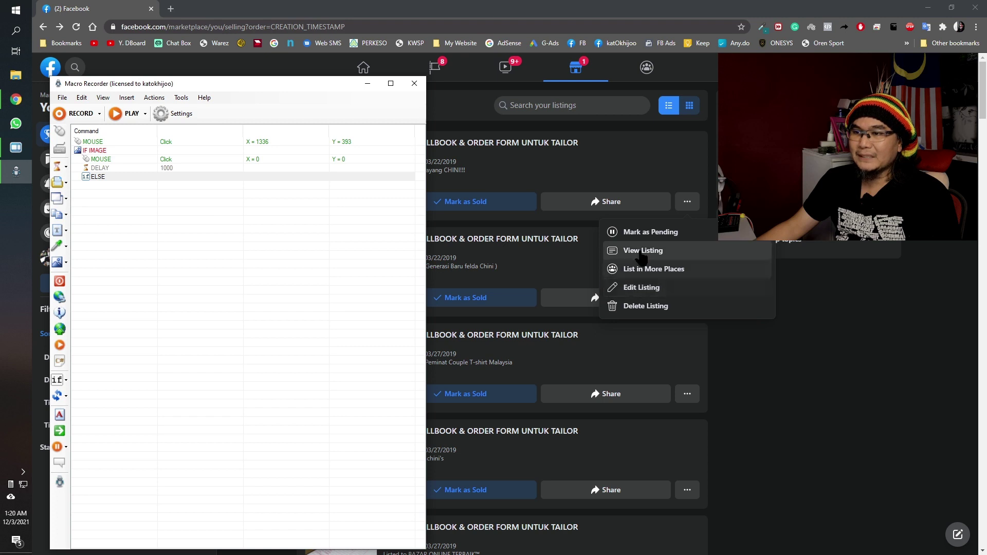
Step: Bring up the delete confirmation for the first listing, and remove the ELSE statement after the 1000 ms delay in the macro
left_click(656, 306)
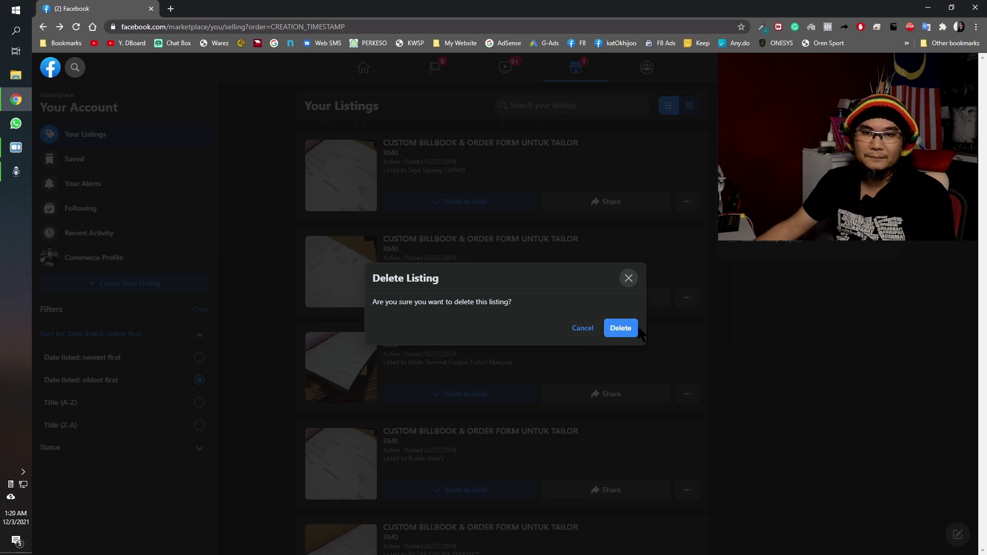
left_click(16, 172)
left_click(75, 176)
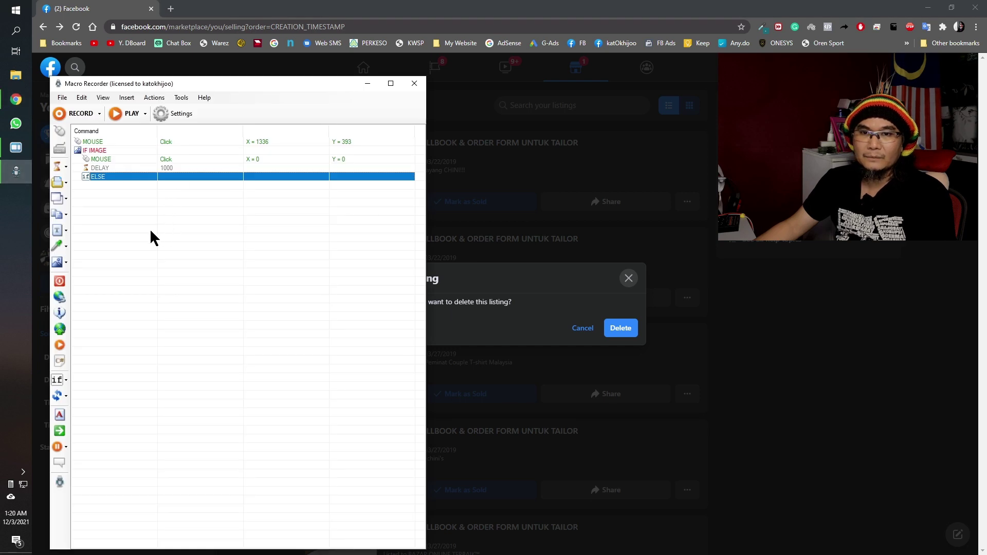
left_click(89, 186)
left_click(96, 178)
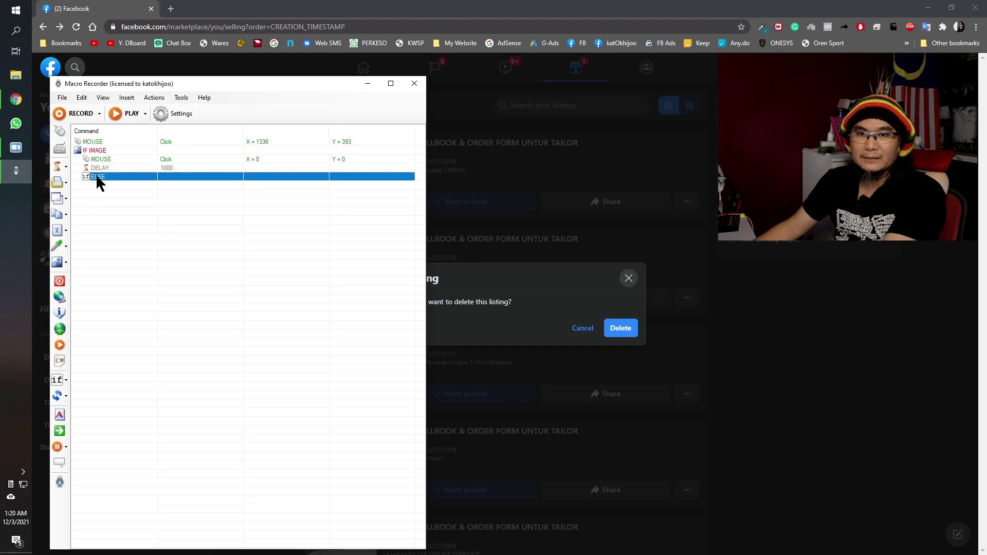
key("Delete")
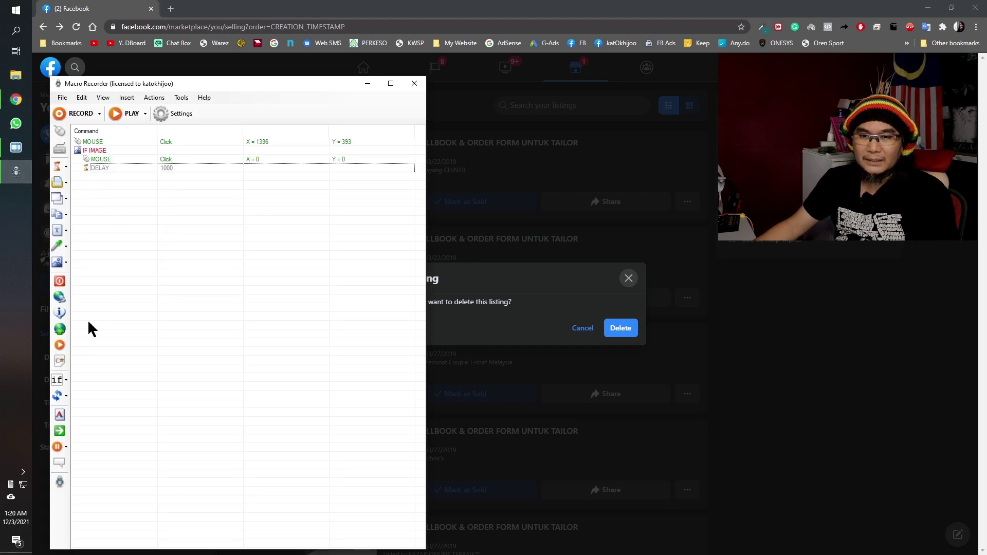
Step: Add a nested IF Image found statement using a capture of the blue Delete button, similarity coefficient 80, and mouse positioning on the found image
left_click(65, 381)
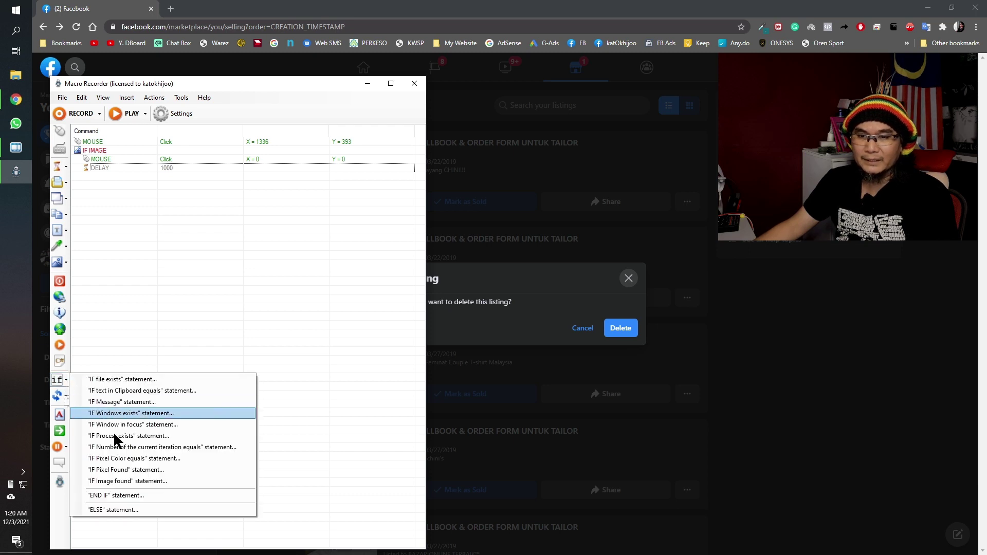
left_click(138, 481)
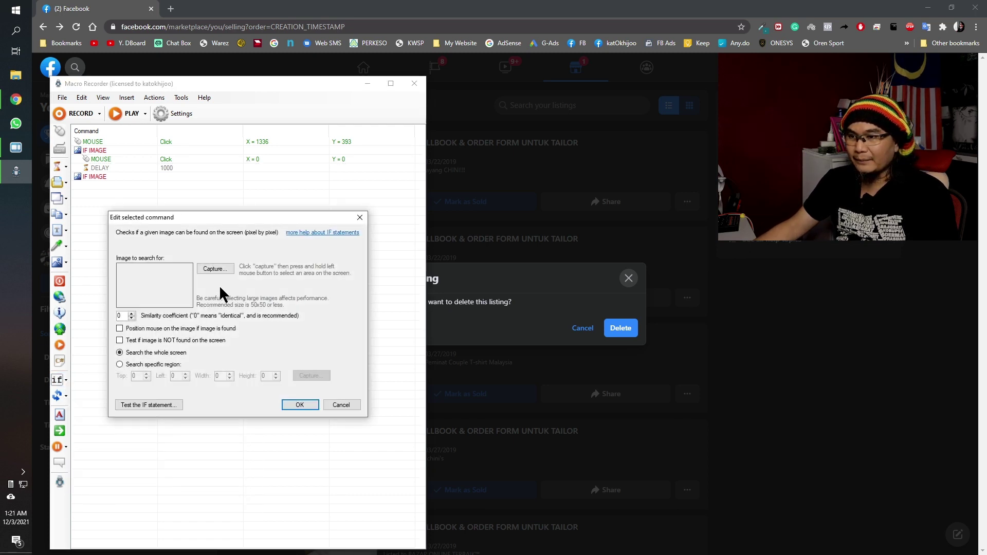
left_click(215, 269)
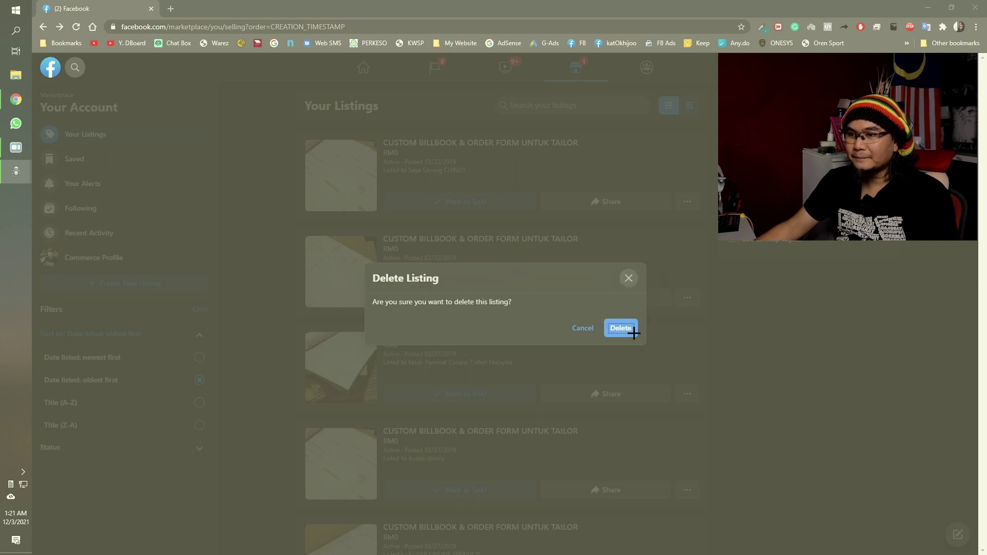
left_click_drag(634, 333, 635, 334)
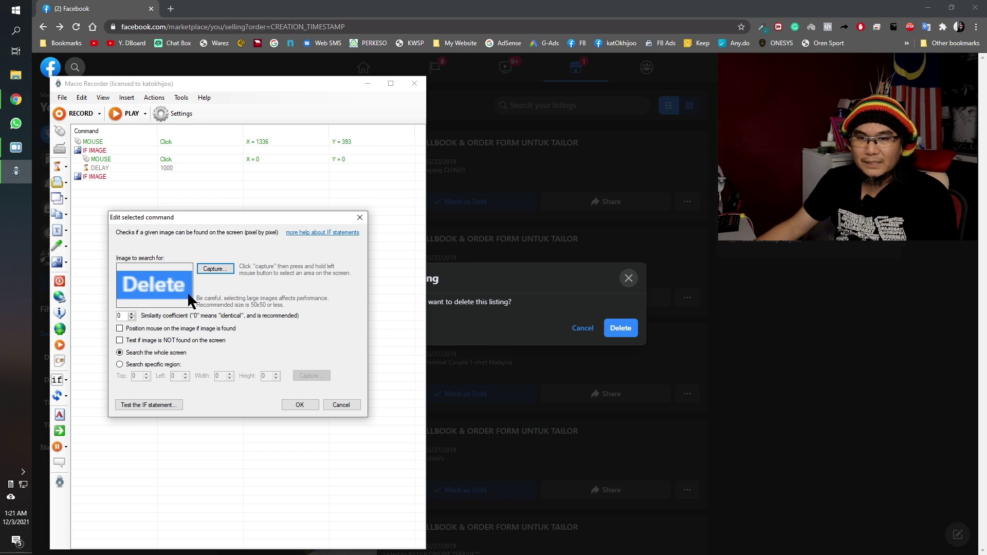
key("Tab")
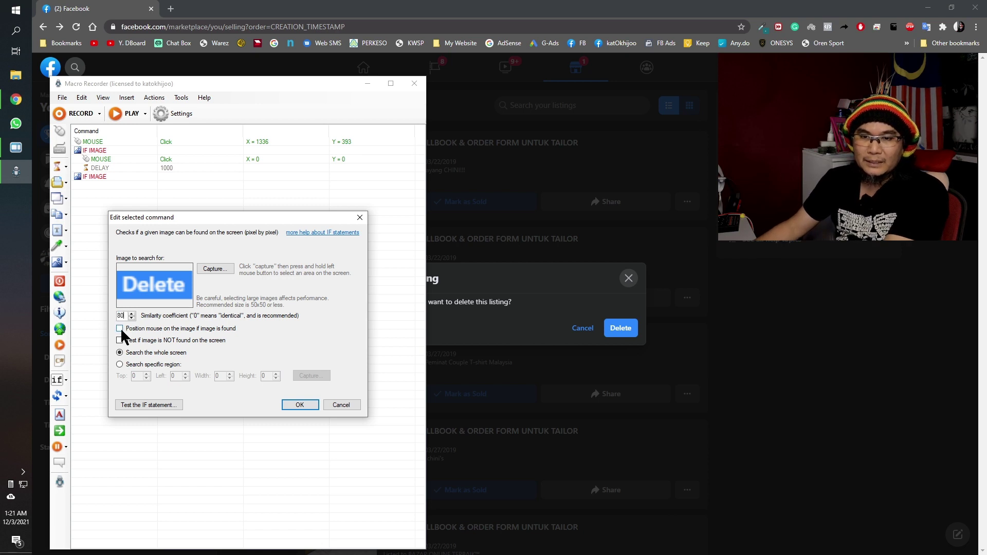
type("80")
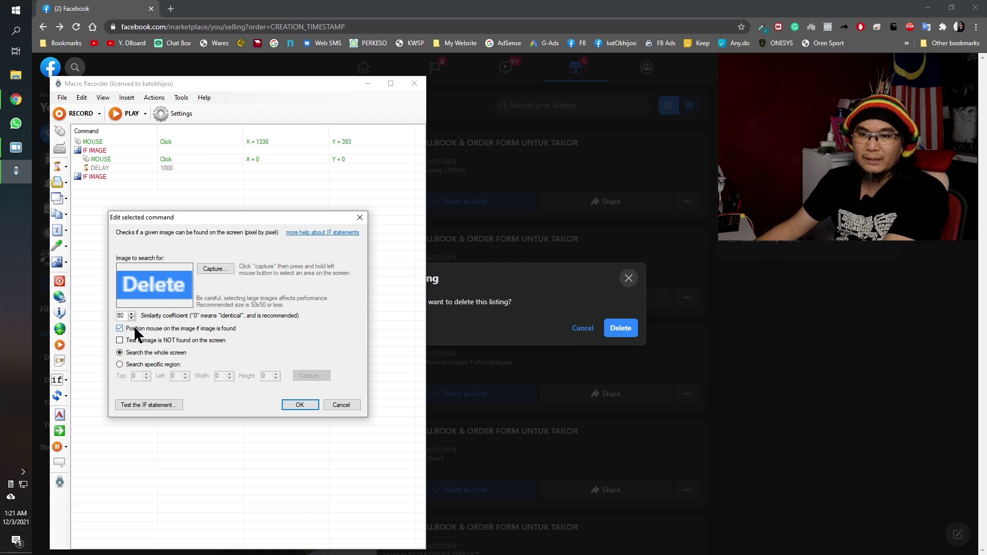
left_click(300, 404)
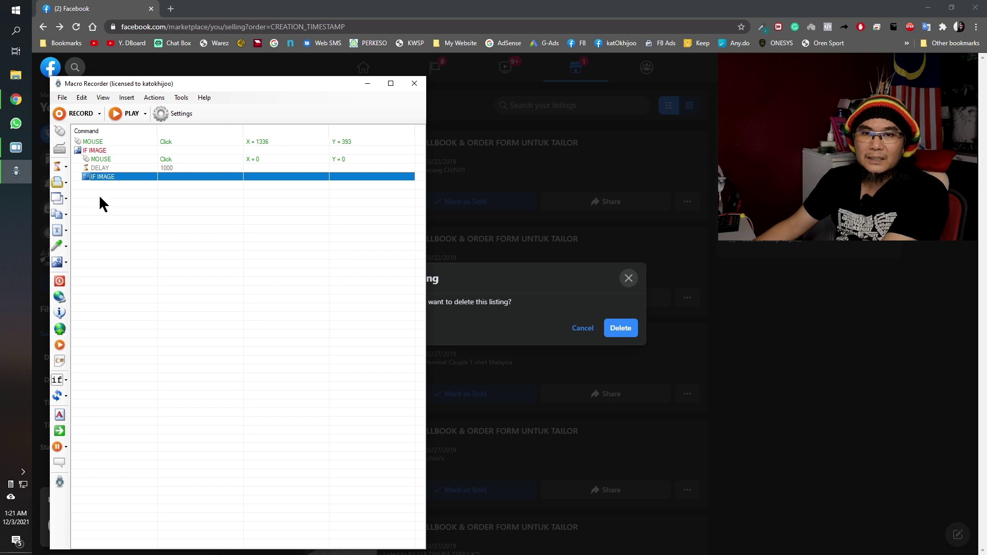
Step: Add a mouse Click at the current position, ignoring coordinates, under the nested IF IMAGE, followed by an ELSE statement
left_click(60, 131)
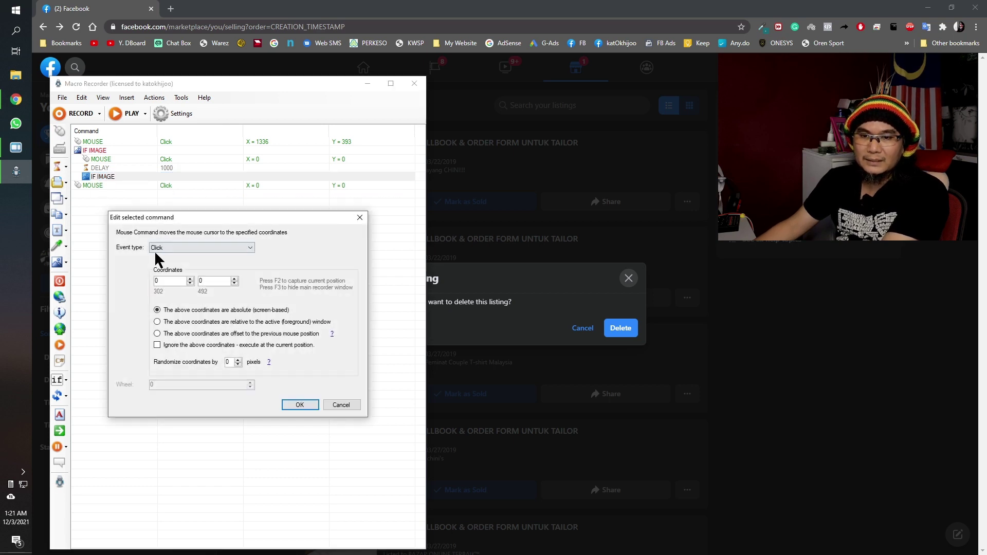
left_click(157, 346)
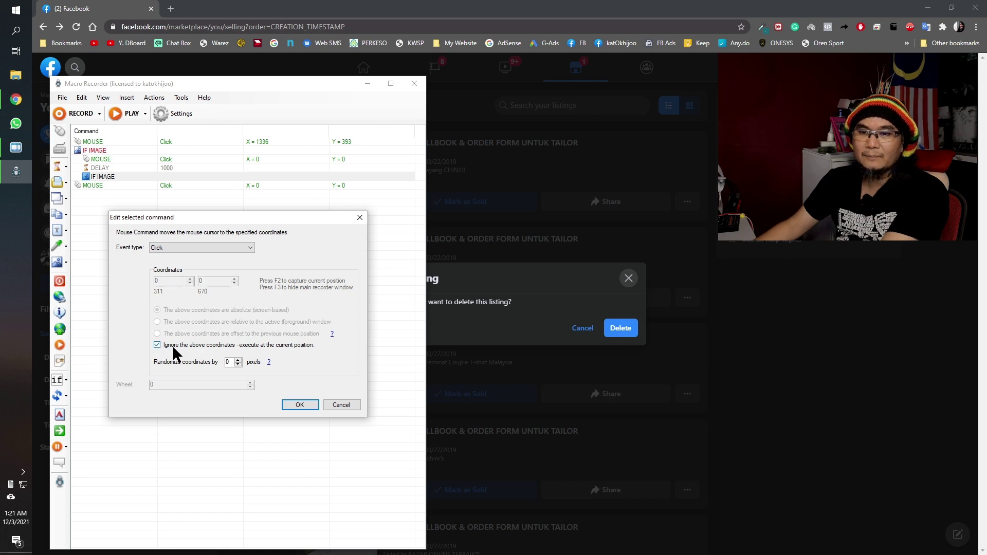
left_click(303, 406)
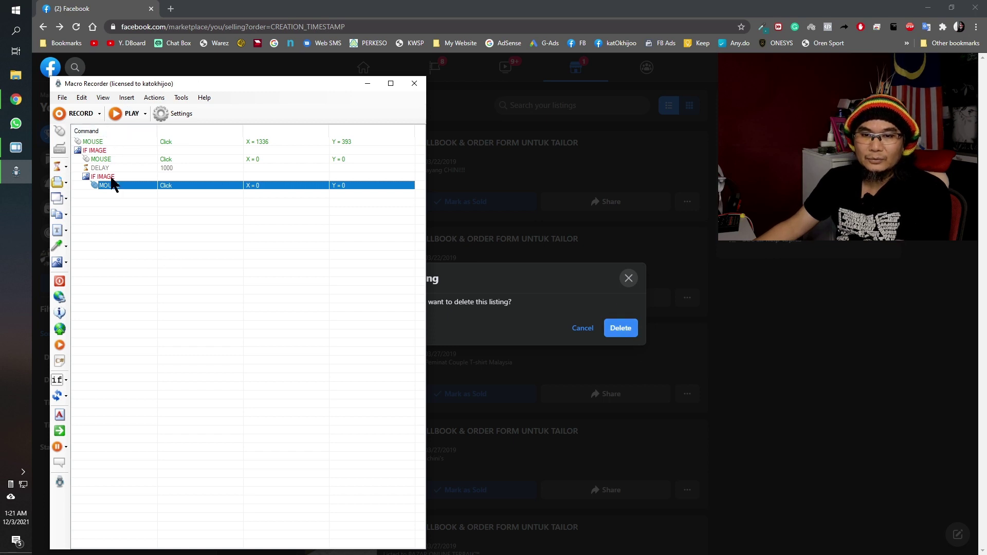
left_click(58, 380)
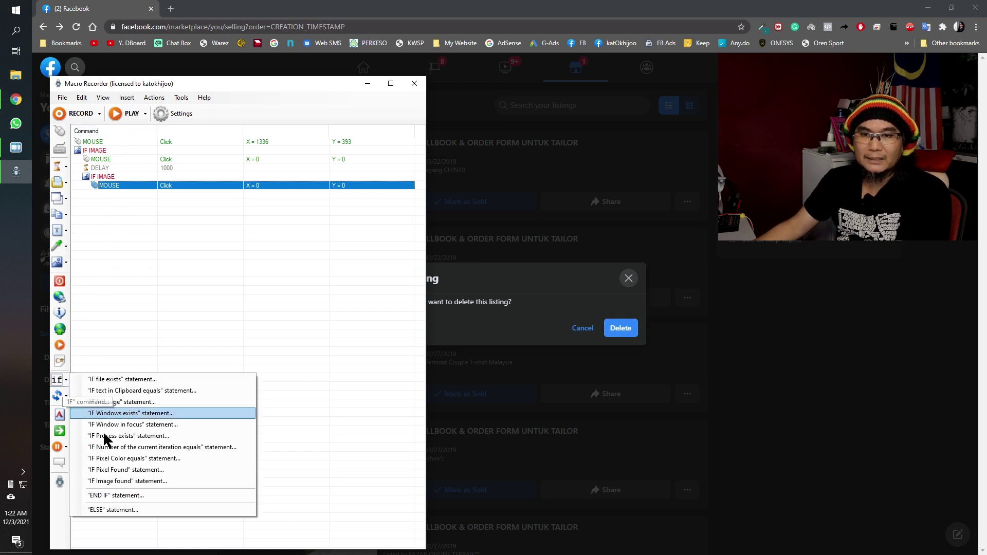
left_click(112, 510)
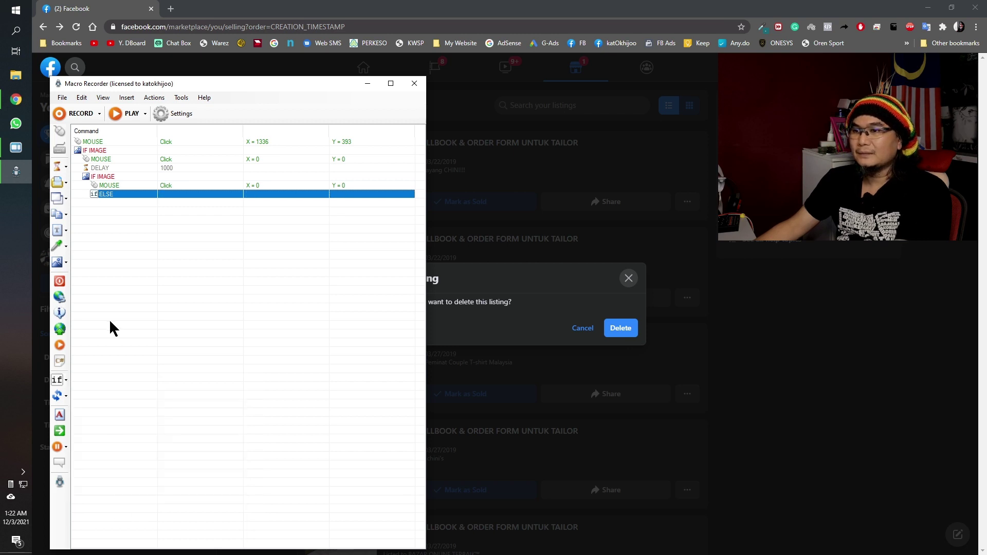
Step: Dismiss the open delete confirmation, then play the updated macro from Macro Recorder
left_click(628, 278)
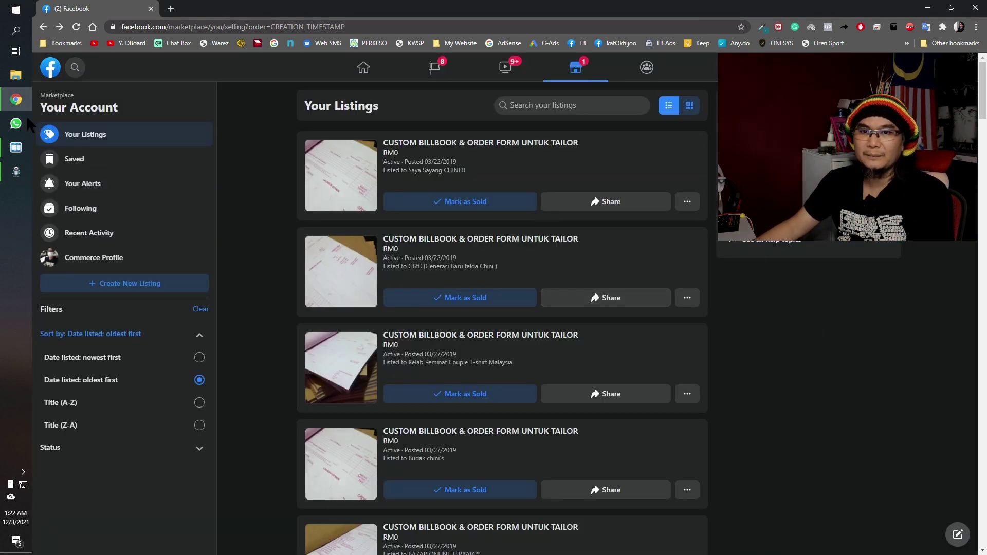
left_click(16, 171)
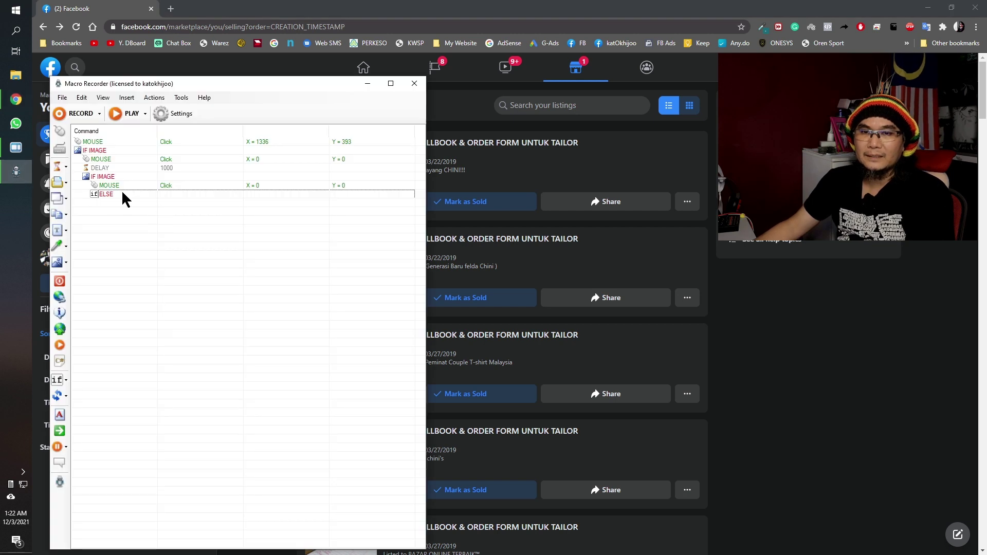
left_click(123, 114)
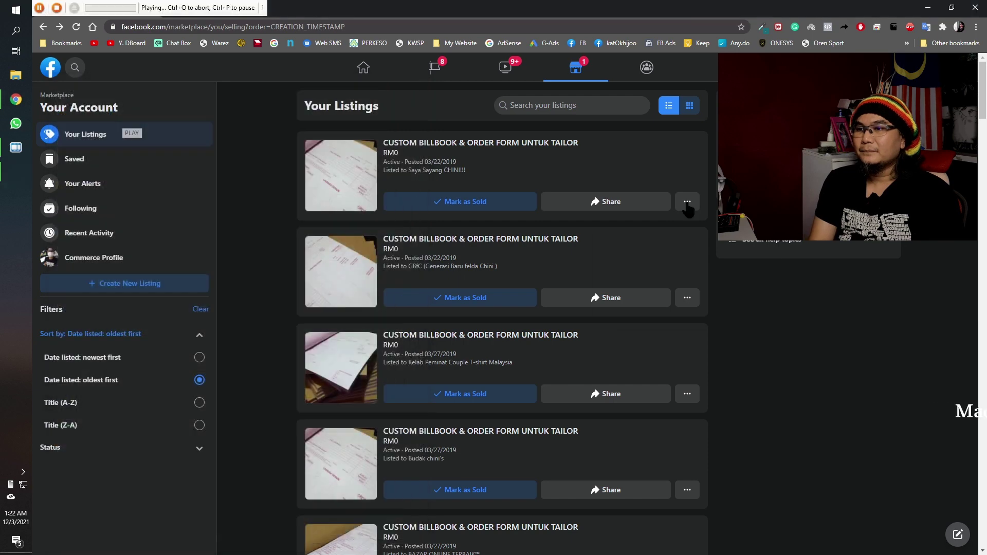
Step: Delete the oldest Marketplace listing, posted to Saya Sayang CHINI!!!, and confirm the deletion
left_click(687, 203)
left_click(641, 307)
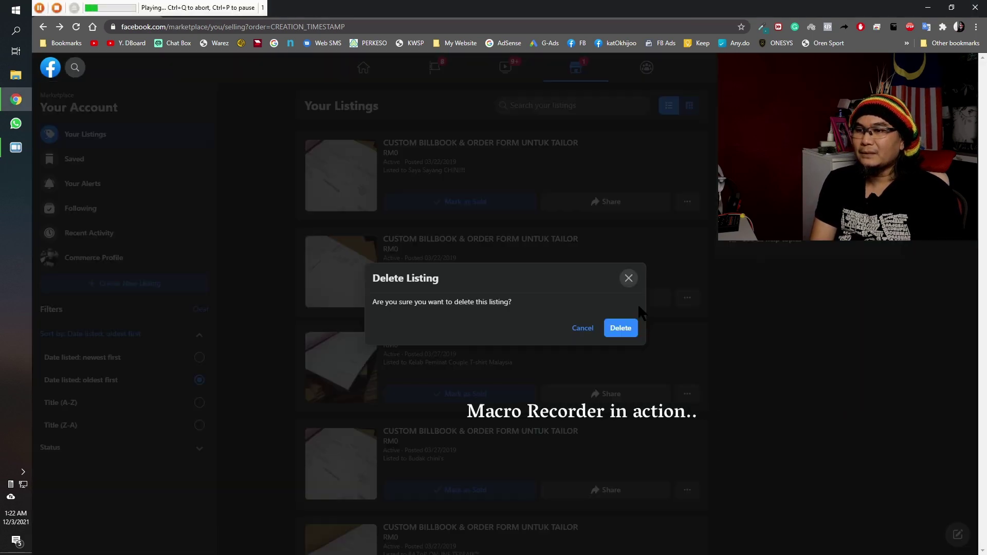
left_click(621, 328)
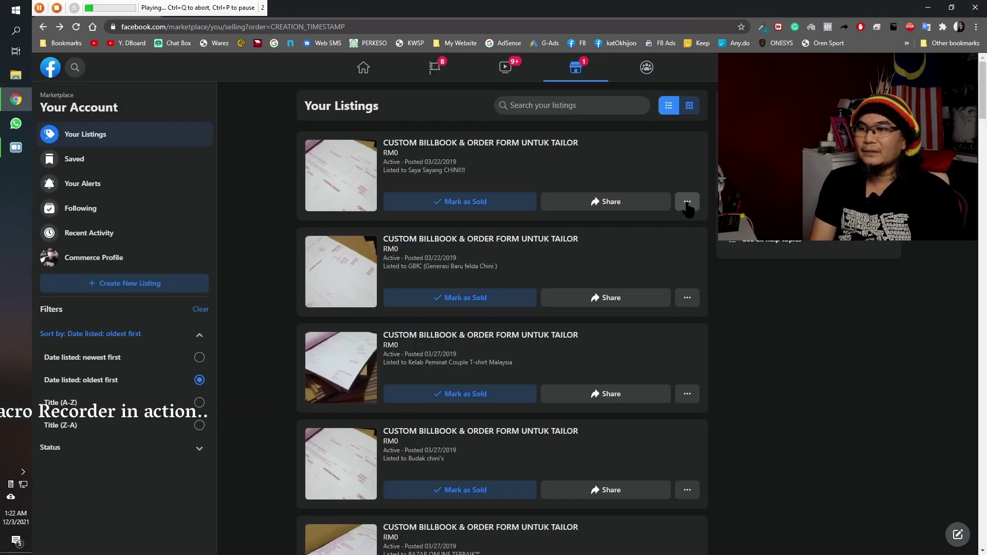
left_click(688, 202)
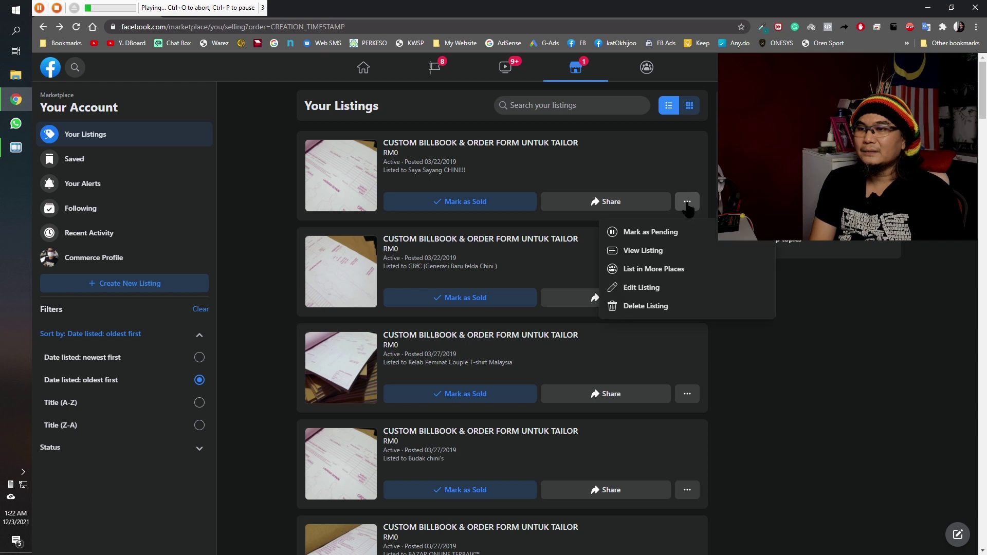
left_click(640, 307)
left_click(621, 328)
left_click(641, 307)
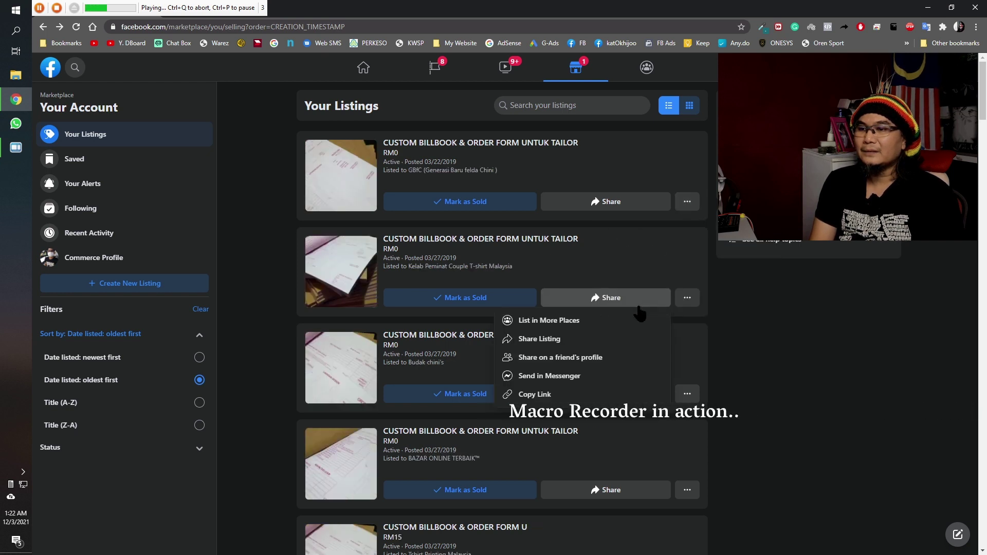
Step: Delete the oldest listing, posted to GBfC (Generasi Baru felda Chini), and confirm the deletion
left_click(687, 202)
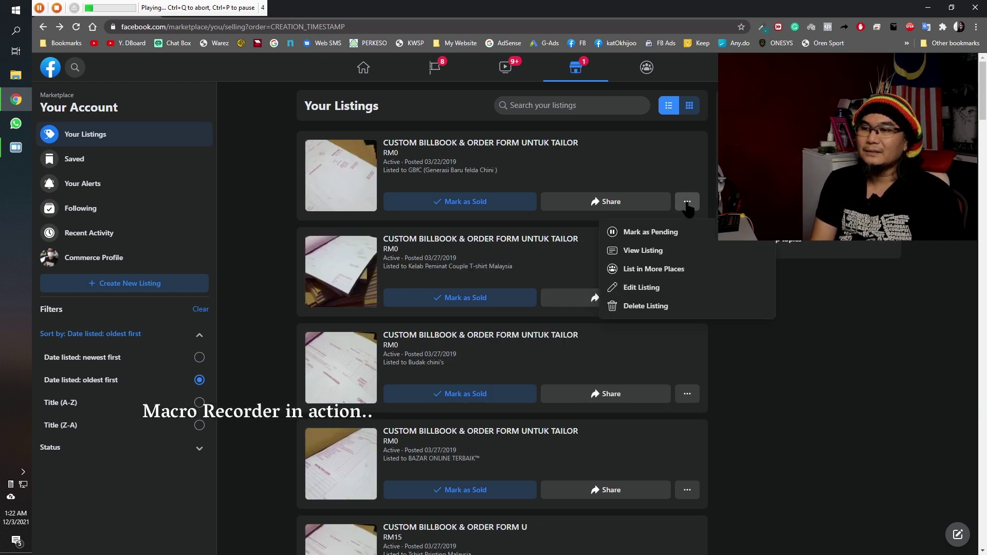
left_click(640, 307)
left_click(620, 328)
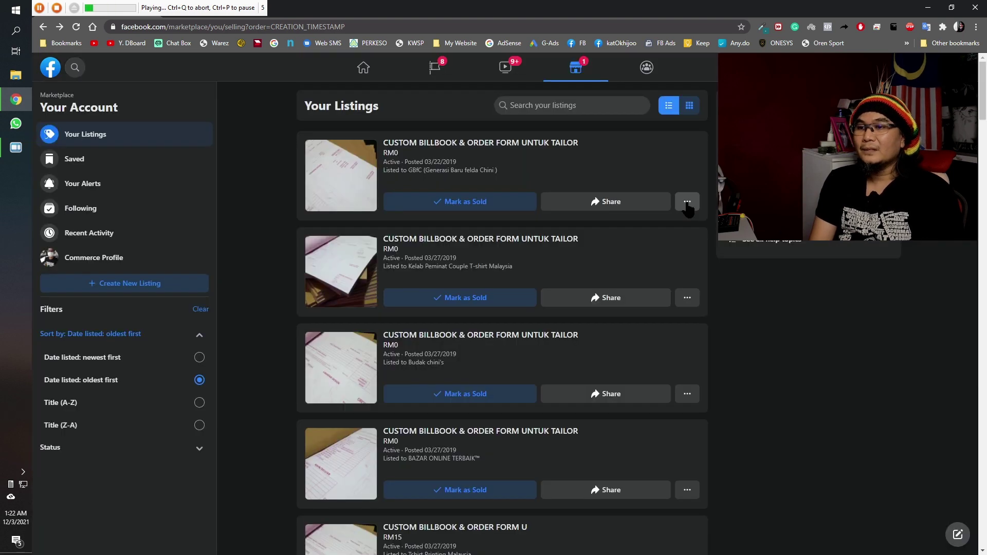
left_click(688, 203)
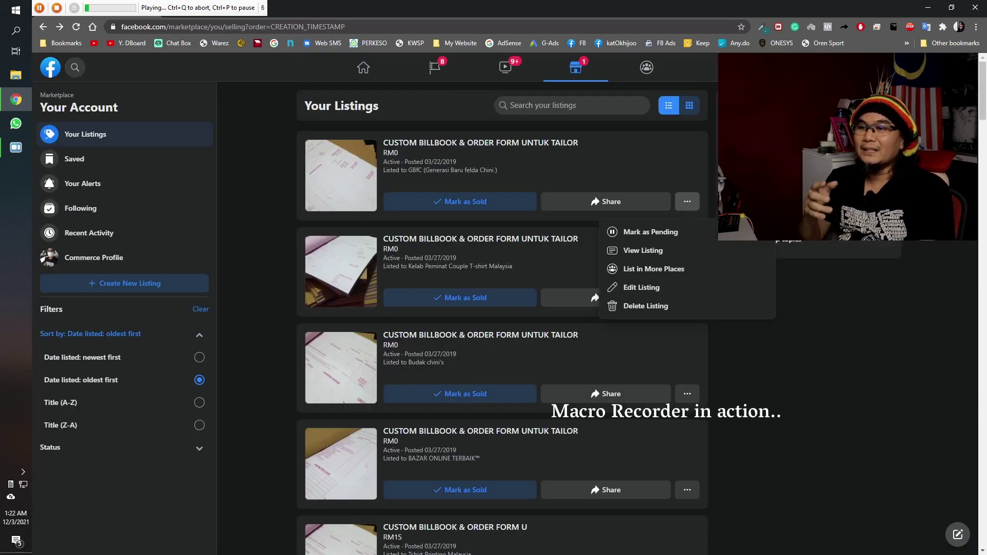
left_click(638, 307)
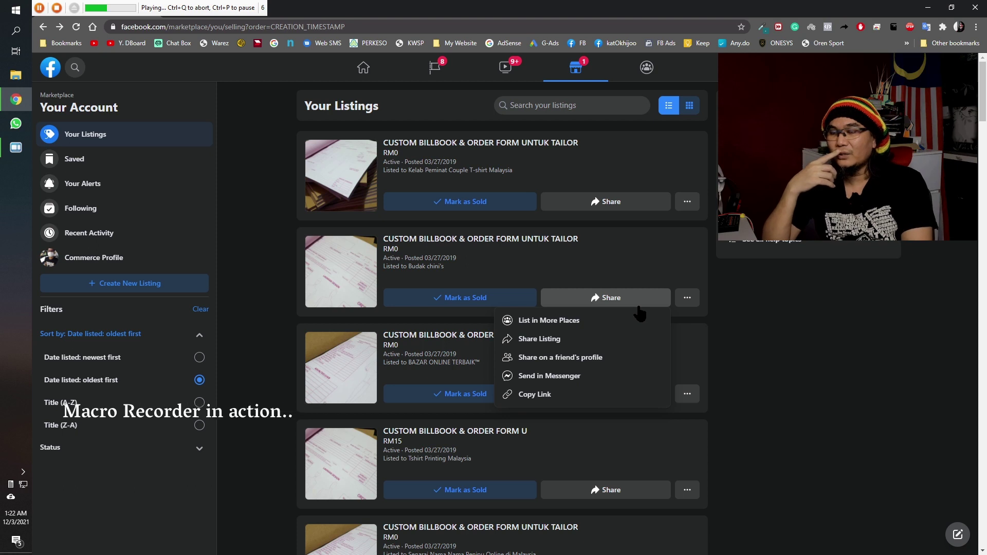
Step: Delete the oldest listing, posted to Kelab Peminat Couple T-shirt Malaysia, and confirm the deletion
left_click(687, 202)
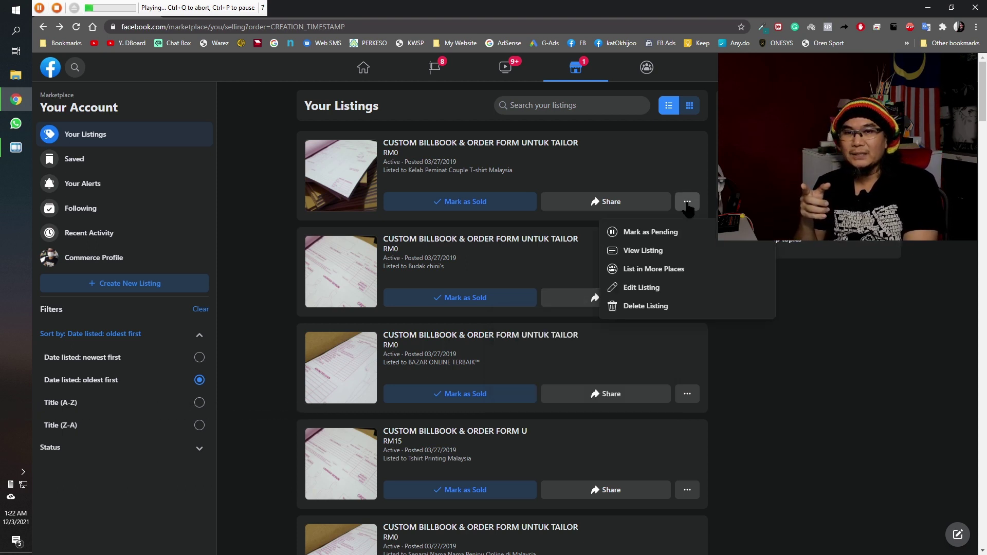
left_click(688, 203)
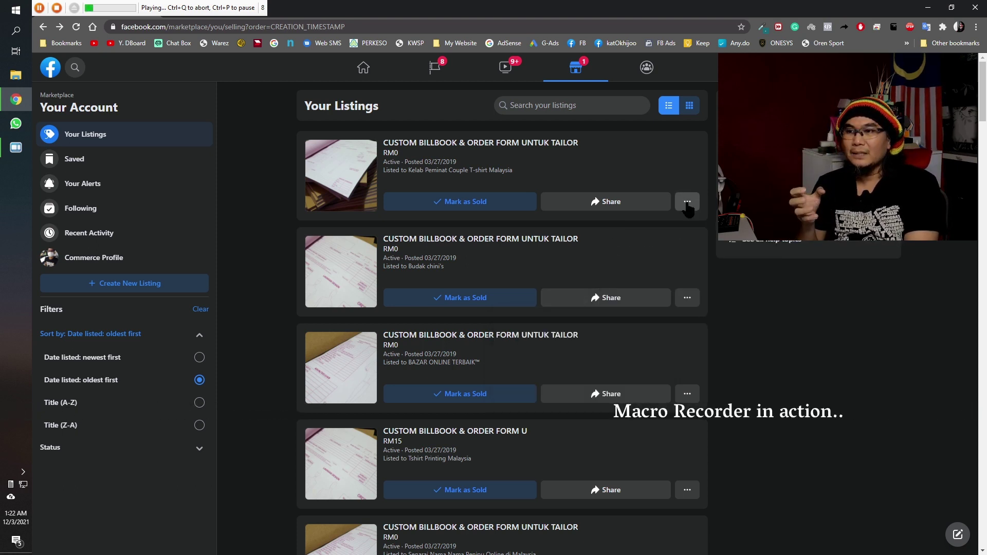
left_click(687, 203)
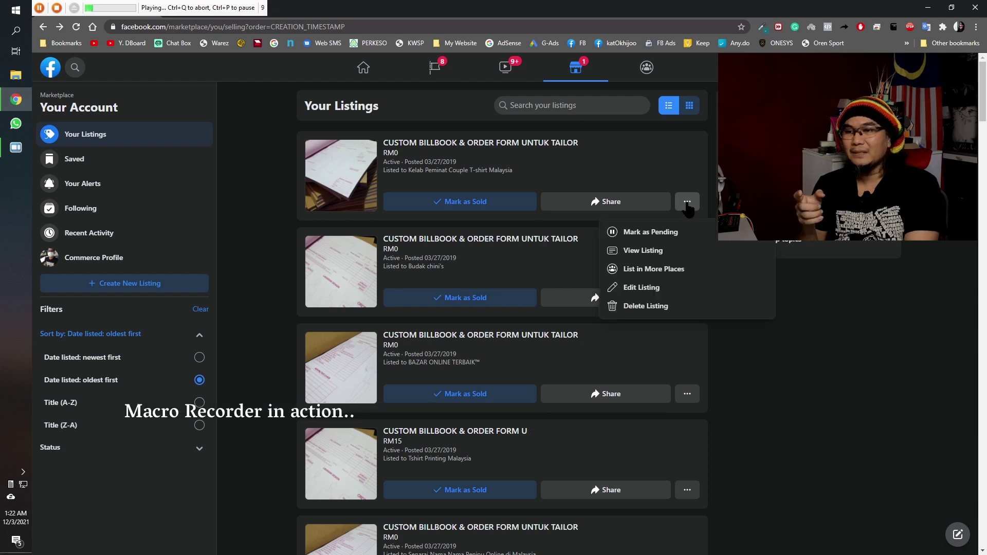
left_click(646, 306)
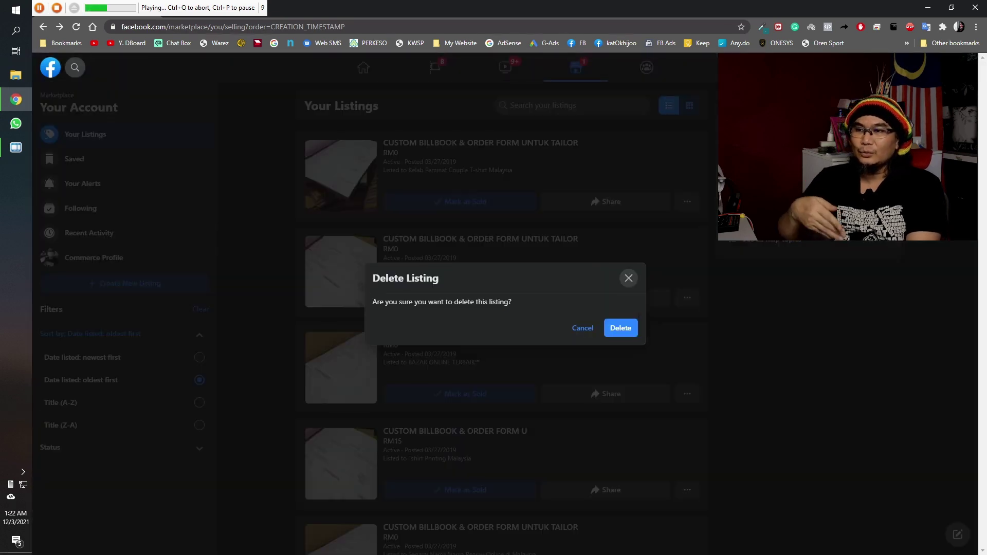
left_click(621, 328)
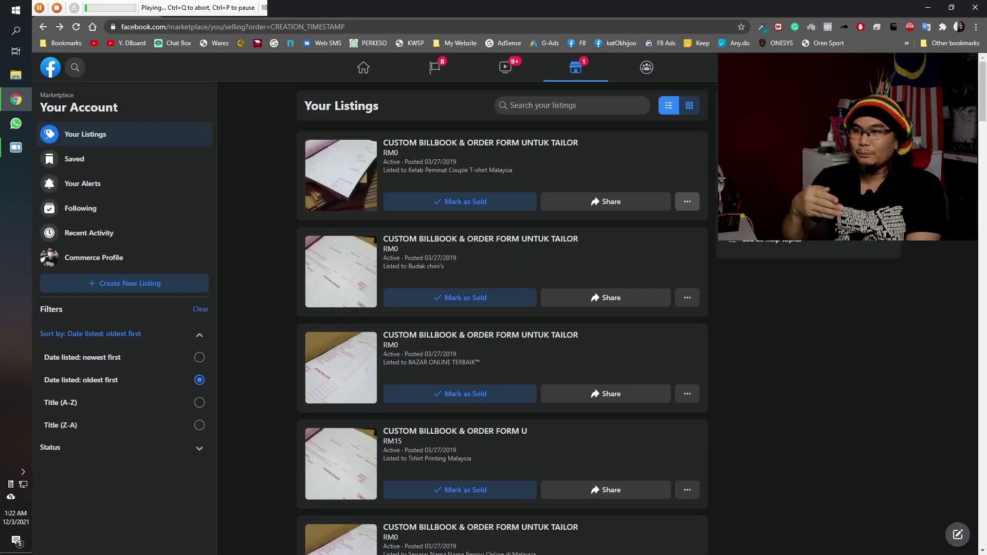
left_click(687, 204)
left_click(645, 306)
left_click(621, 328)
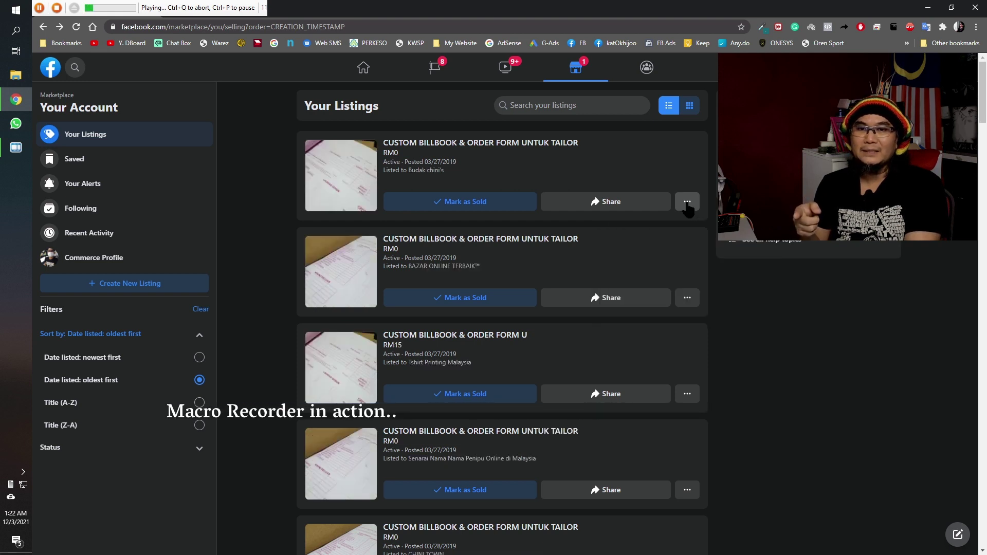
Step: Delete the oldest listing, posted to Budak chini's, and confirm the deletion
left_click(639, 305)
left_click(687, 203)
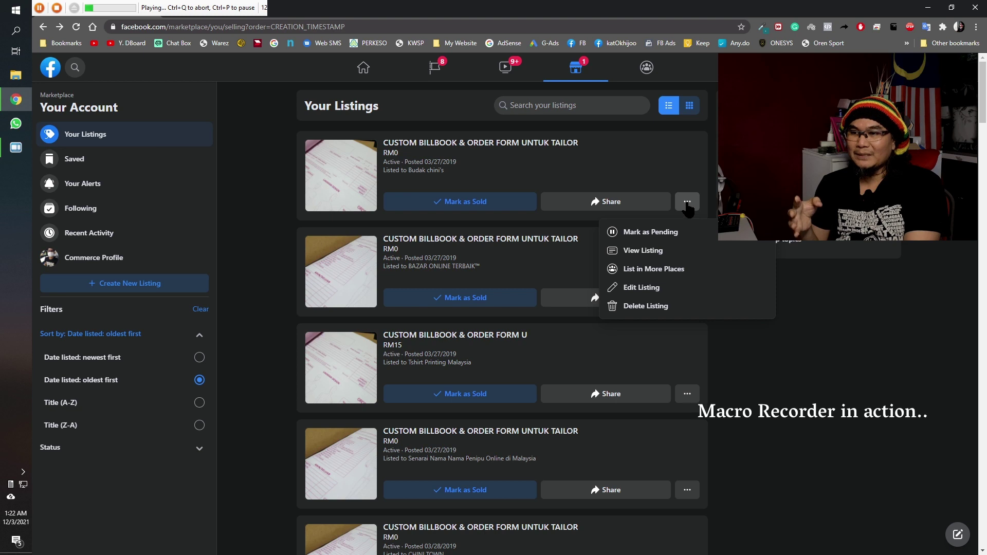
left_click(688, 203)
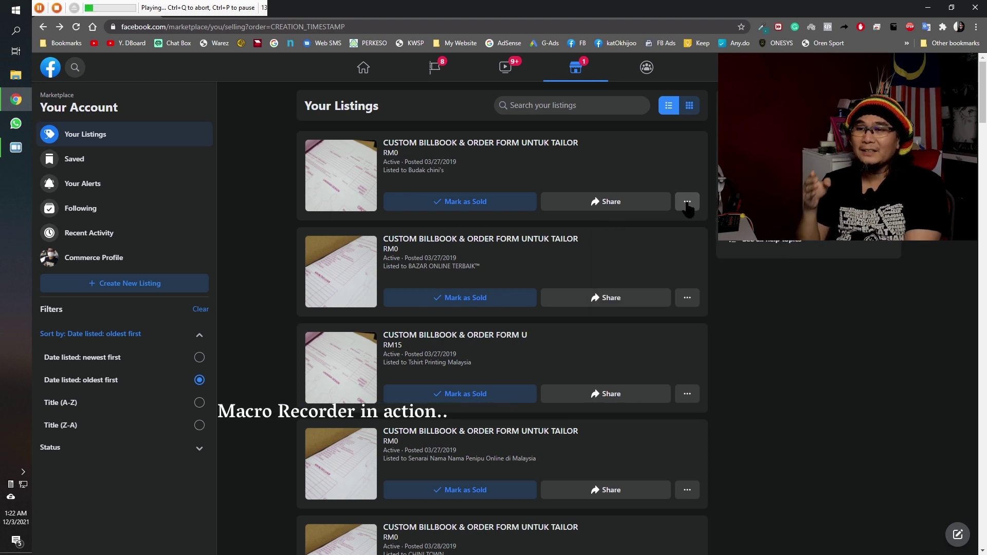
left_click(687, 204)
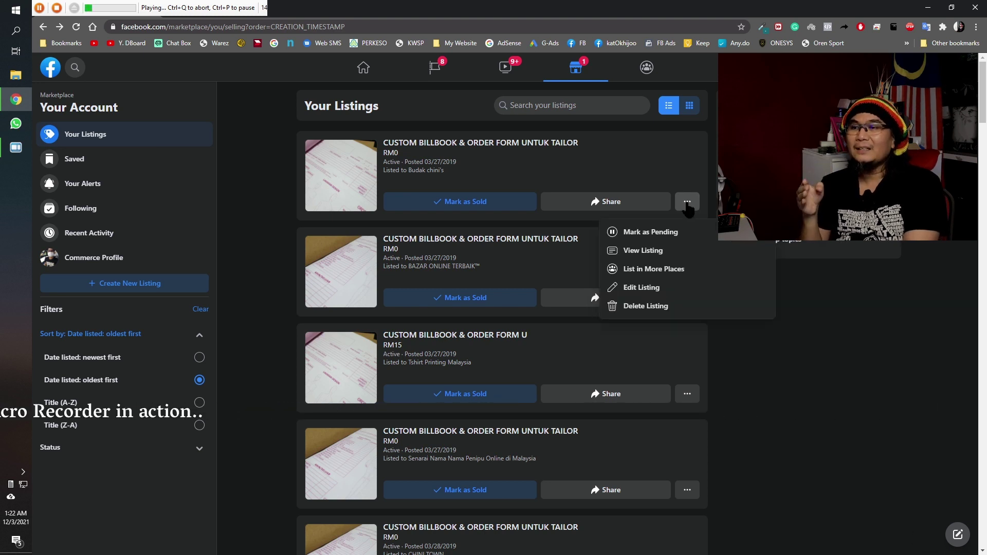
left_click(641, 307)
left_click(621, 328)
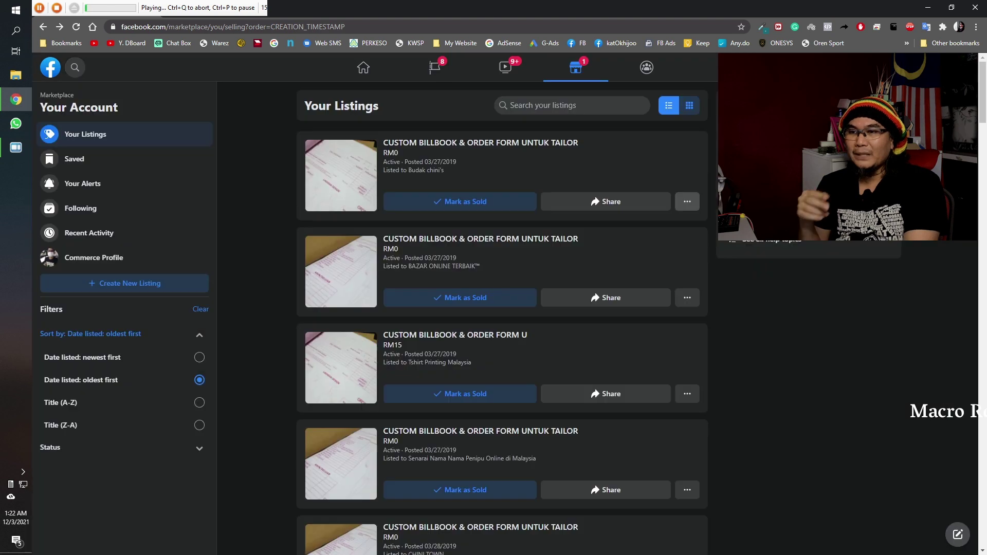
left_click(687, 204)
left_click(638, 303)
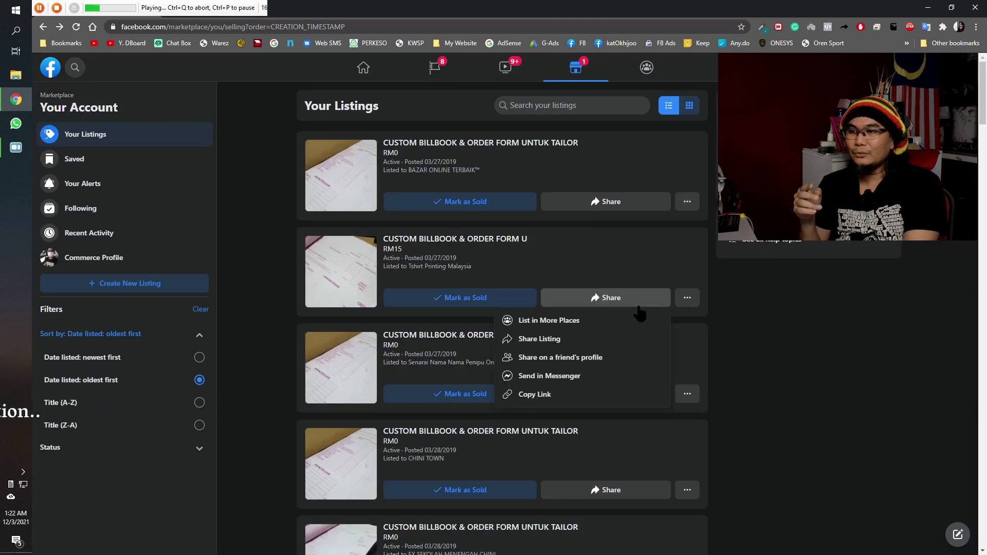
Step: Delete the oldest listing, posted to BAZAR ONLINE TERBAIK, and confirm the deletion
left_click(688, 202)
left_click(688, 203)
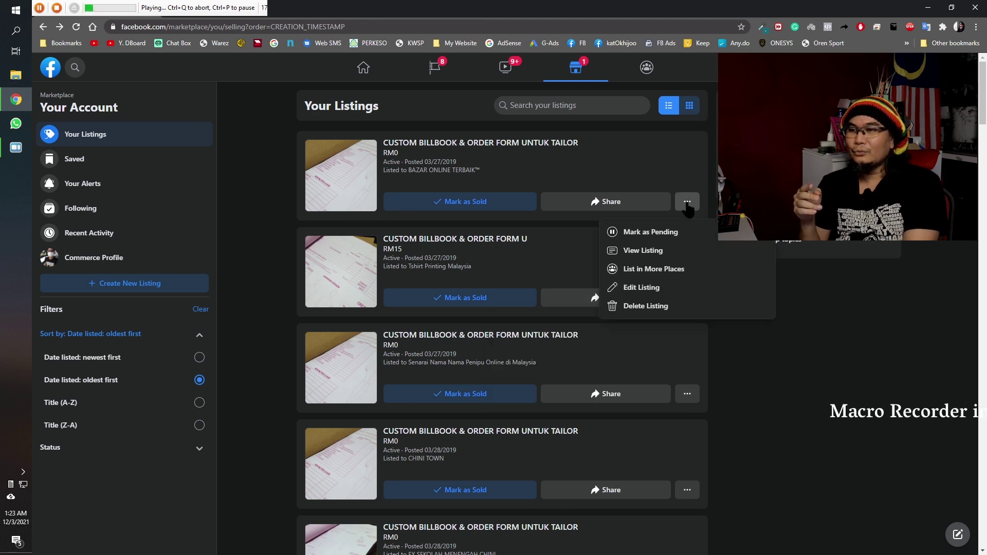
left_click(687, 203)
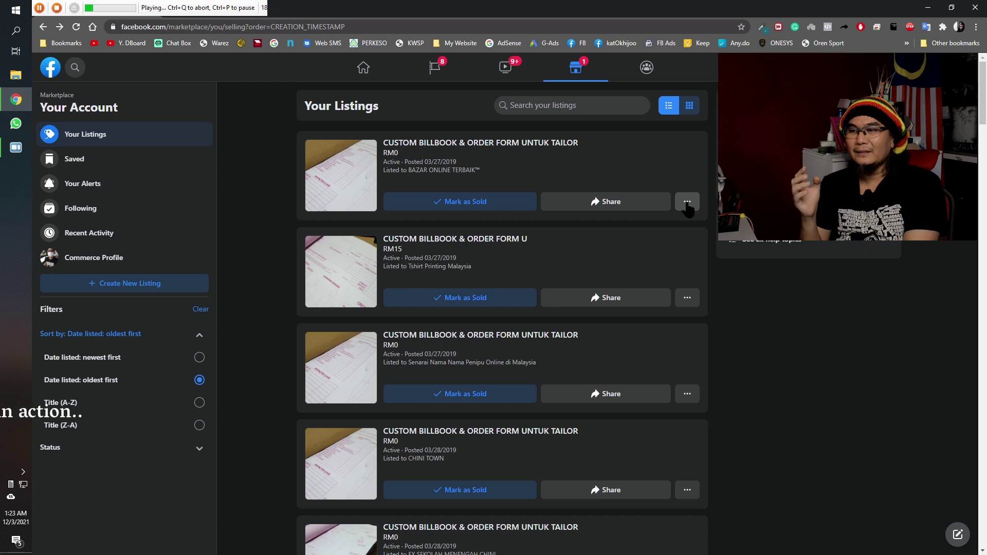
left_click(688, 202)
left_click(638, 305)
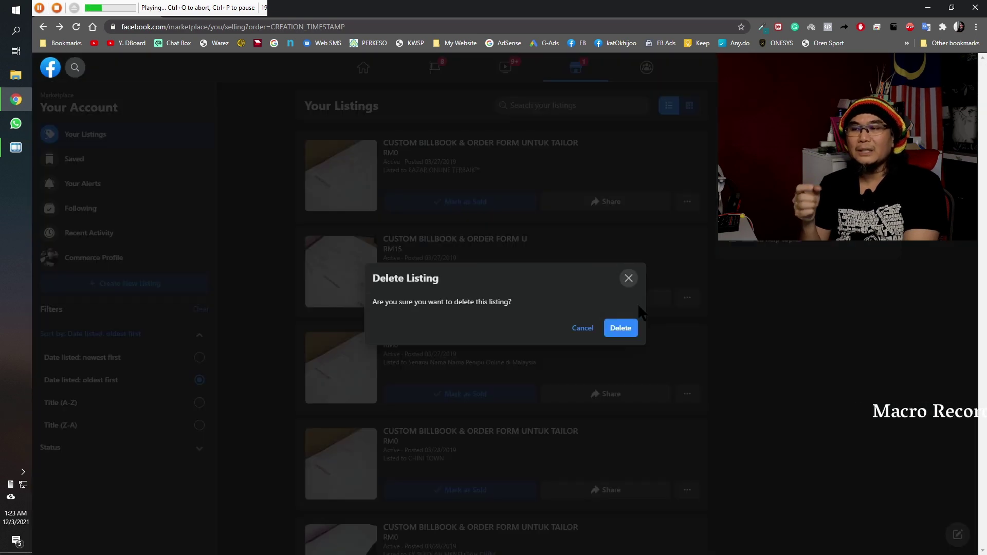
left_click(621, 328)
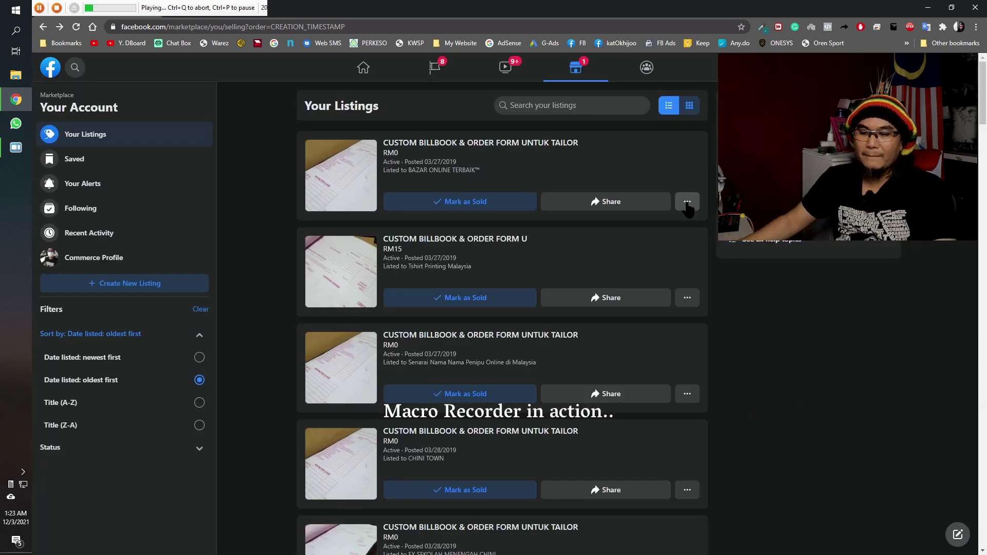
left_click(688, 203)
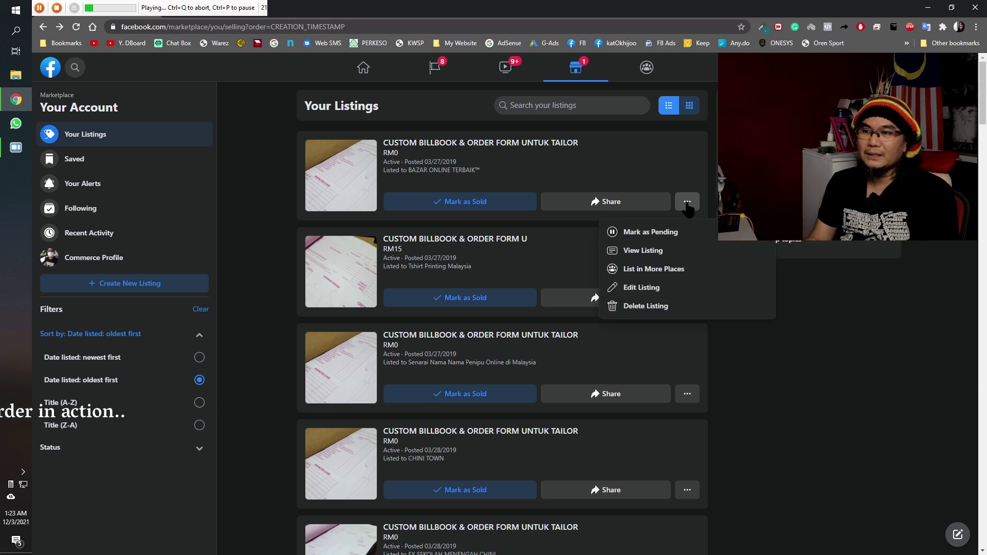
Step: Delete the three oldest listings, from the one posted to Tshirt Printing Malaysia through the one posted to CHINI TOWN
left_click(687, 202)
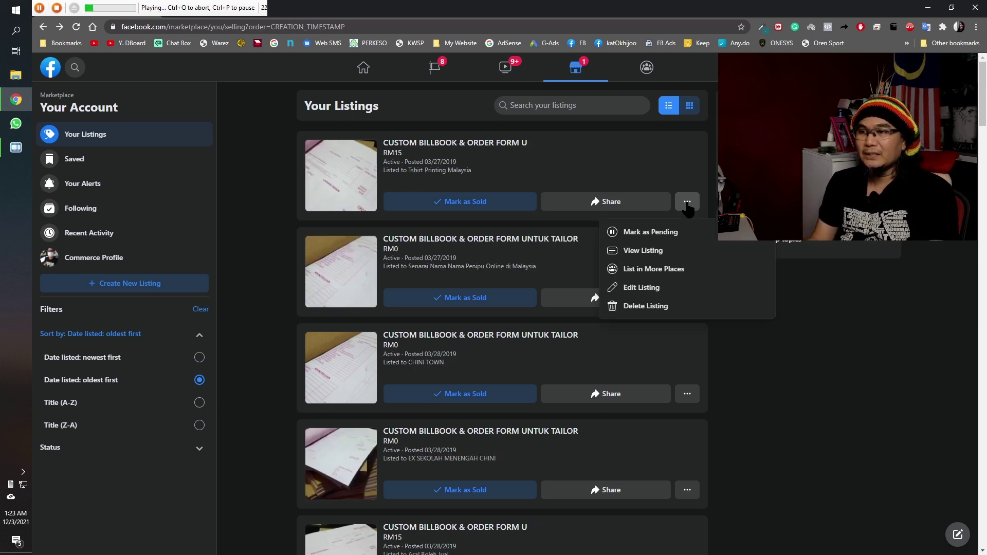
left_click(638, 304)
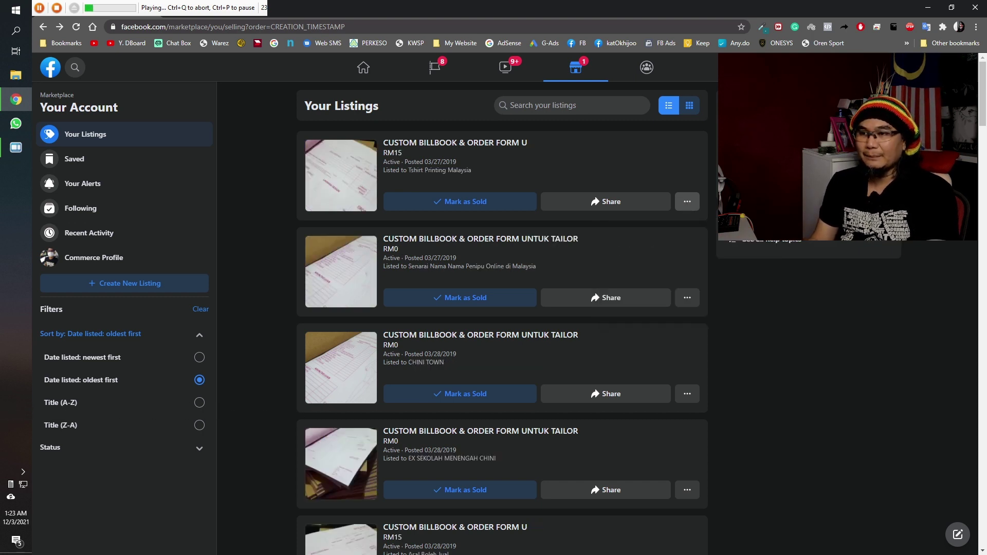
left_click(687, 205)
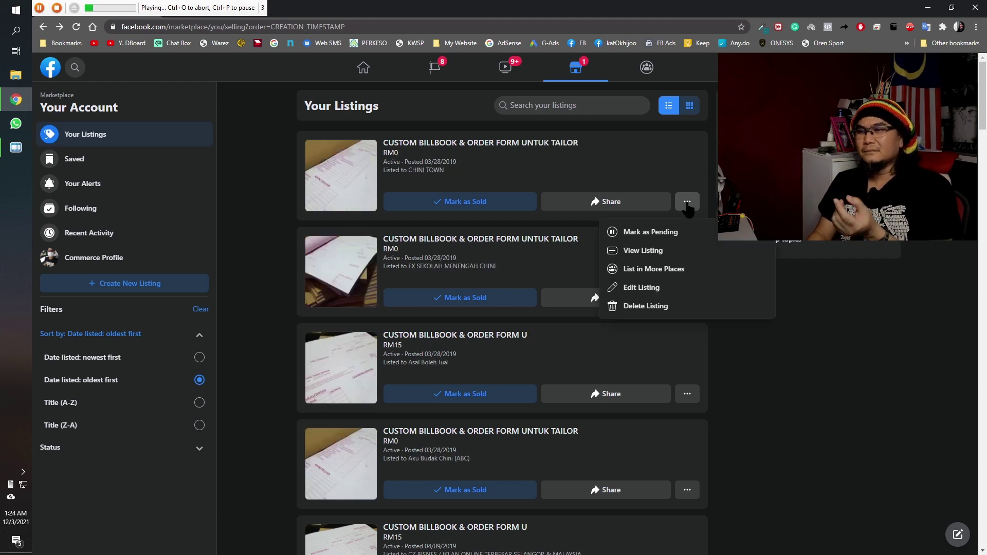
left_click(620, 326)
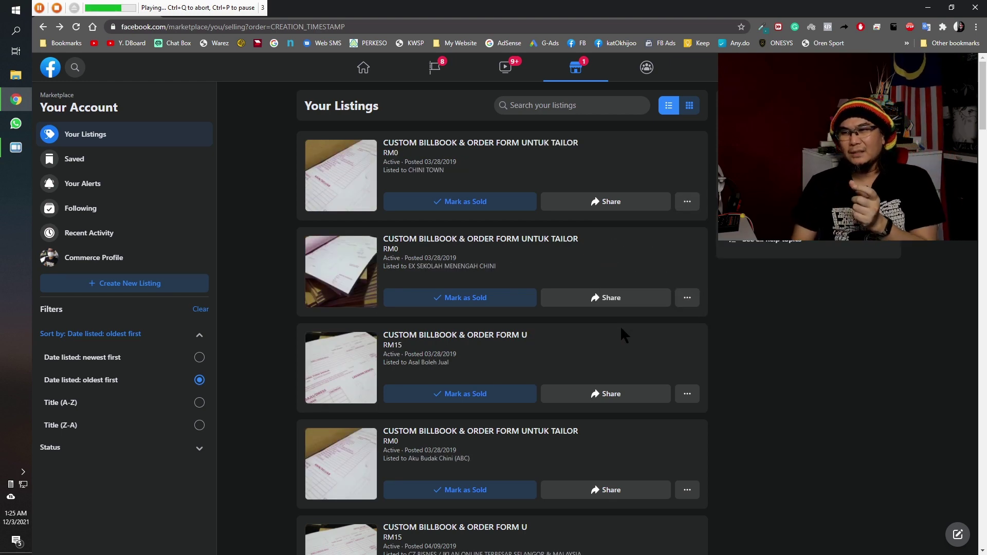
left_click(687, 204)
left_click(641, 303)
Step: Delete the two oldest listings, posted to EX SEKOLAH MENENGAH CHINI and Asal Boleh Jual, confirming each deletion
left_click(687, 204)
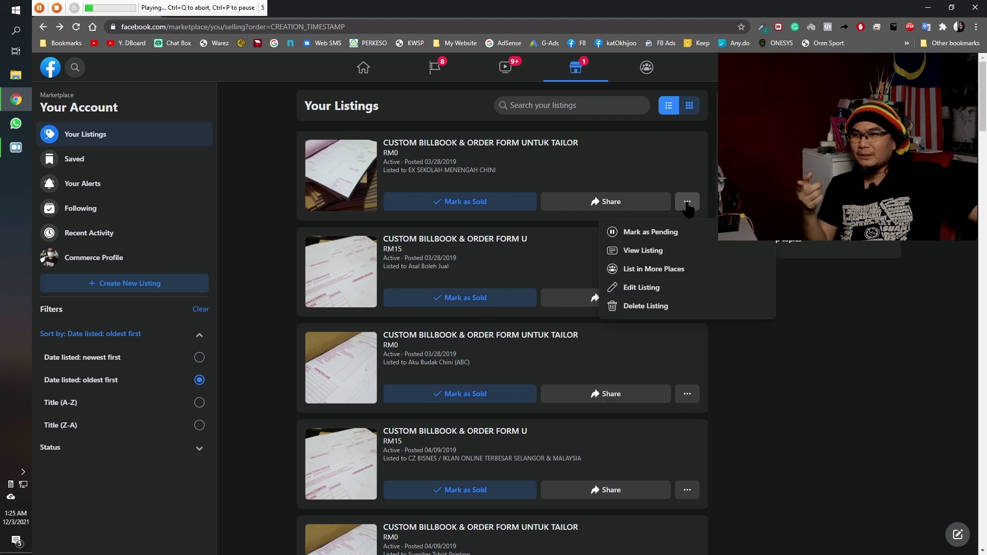
left_click(688, 208)
left_click(688, 208)
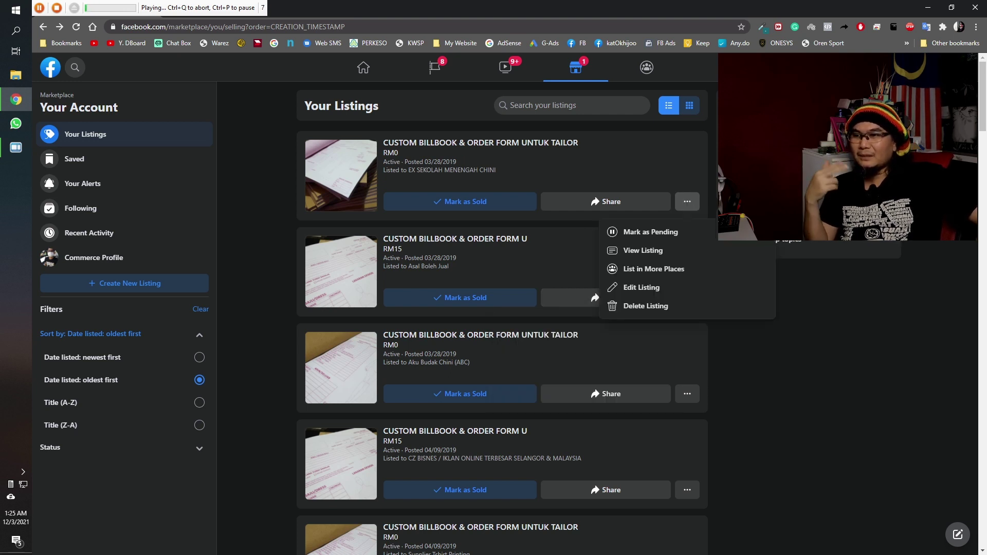
left_click(622, 329)
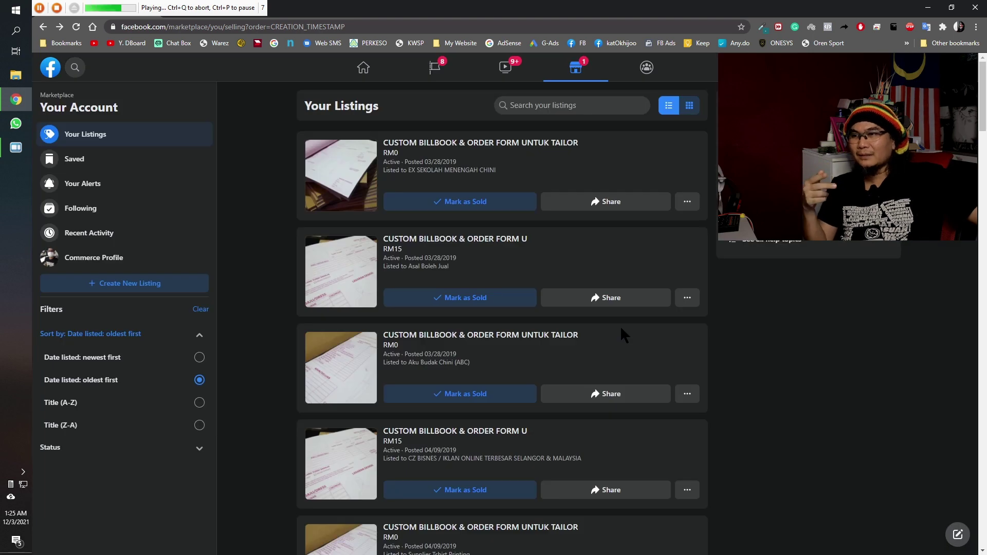
left_click(688, 203)
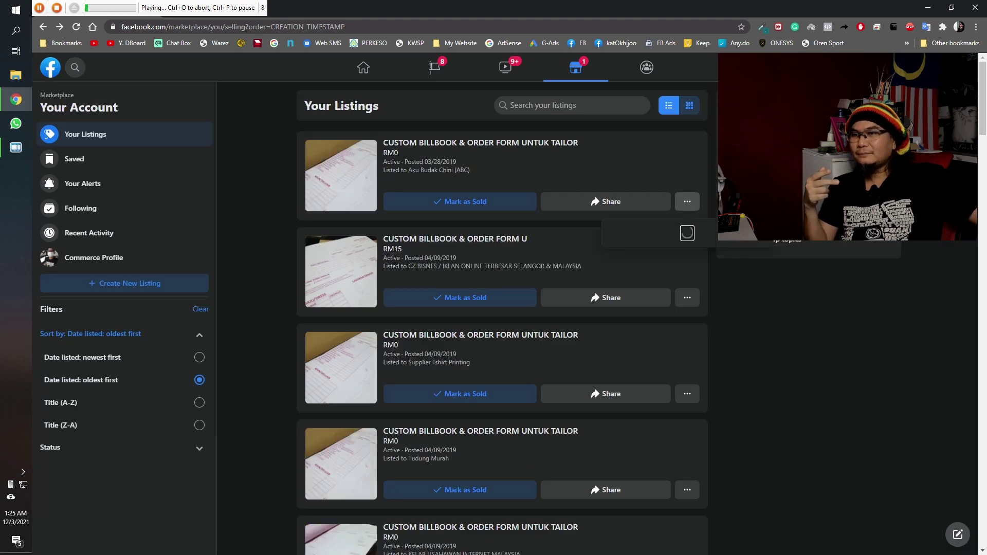
Step: Delete the oldest listing, the billbook and order form ad posted to Aku Budak Chini (ABC)
left_click(688, 208)
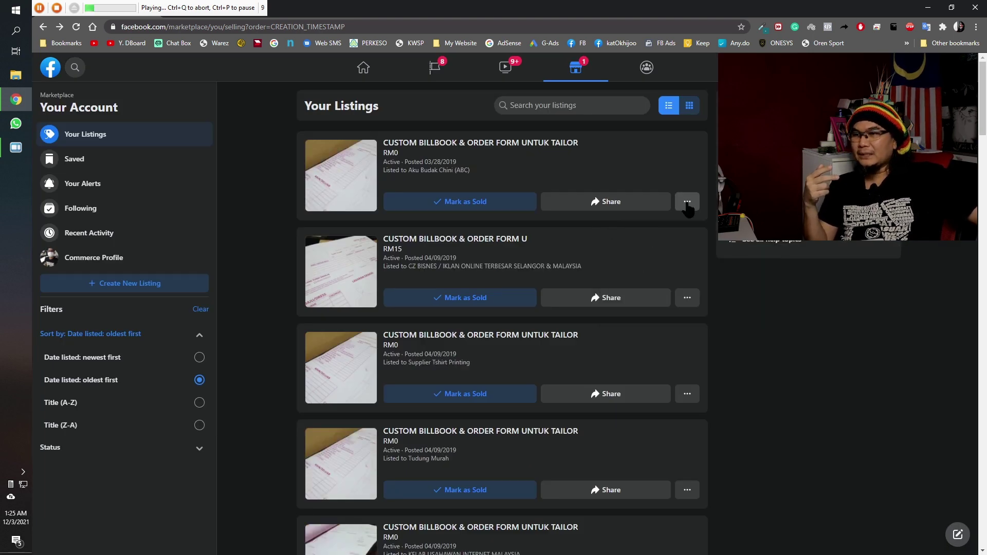
left_click(688, 206)
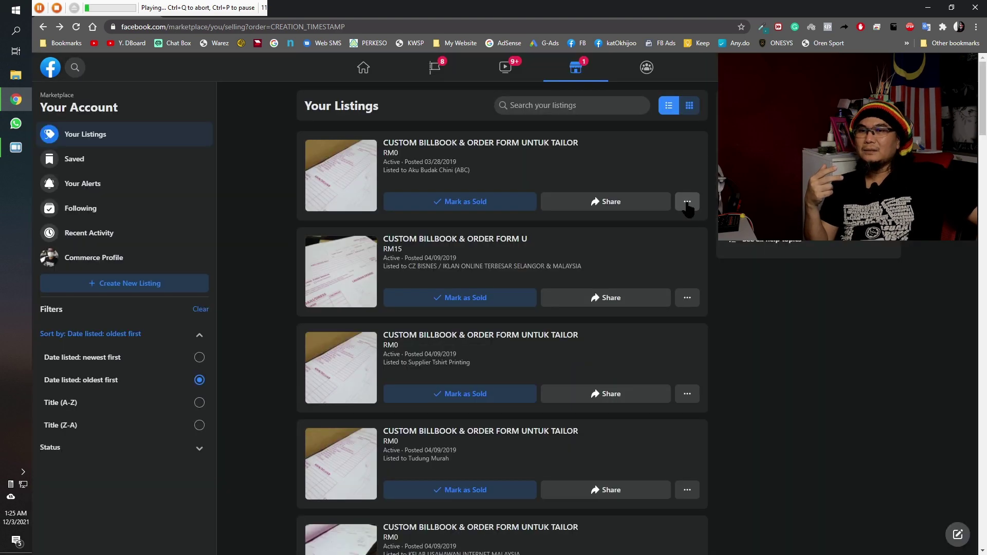
left_click(688, 203)
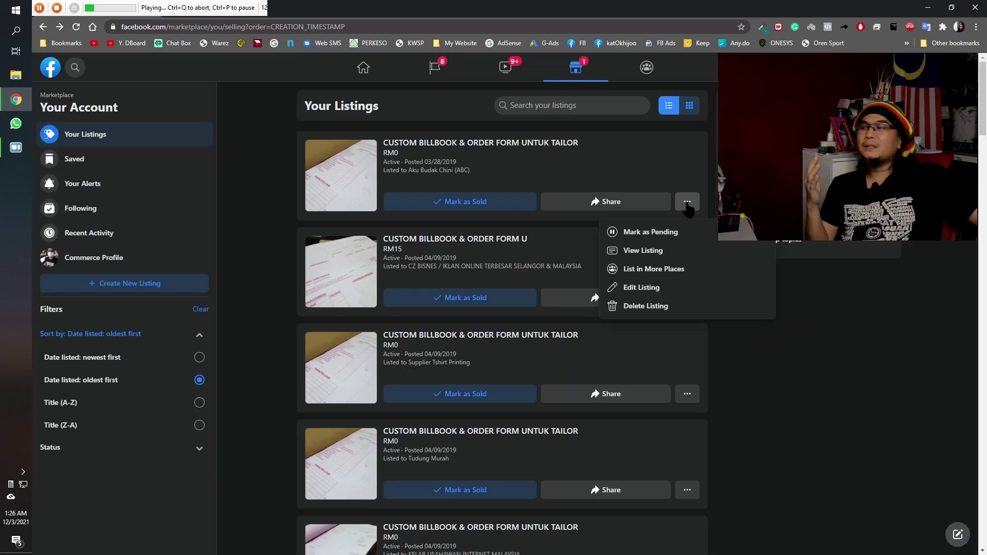
left_click(688, 203)
Step: Delete the oldest listing, the RM15 billbook ad posted to CZ BISNES / IKLAN ONLINE TERBESAR SELANGOR & MALAYSIA, and confirm the deletion
left_click(687, 203)
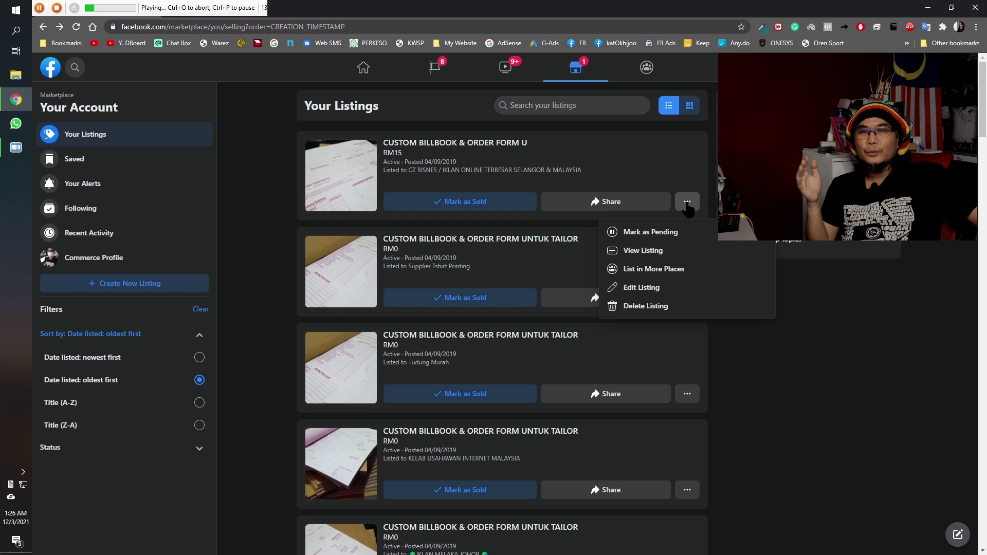
left_click(688, 205)
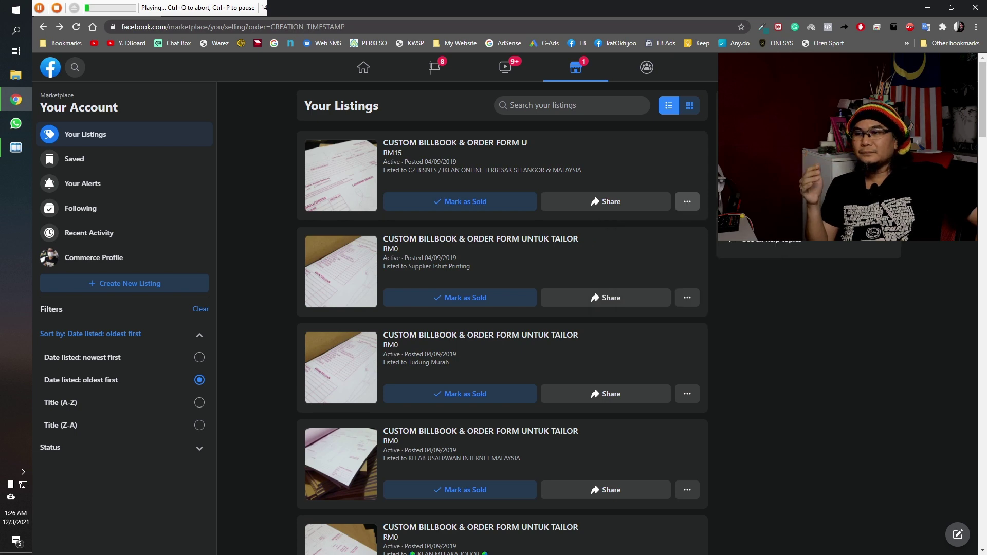
left_click(688, 203)
left_click(646, 306)
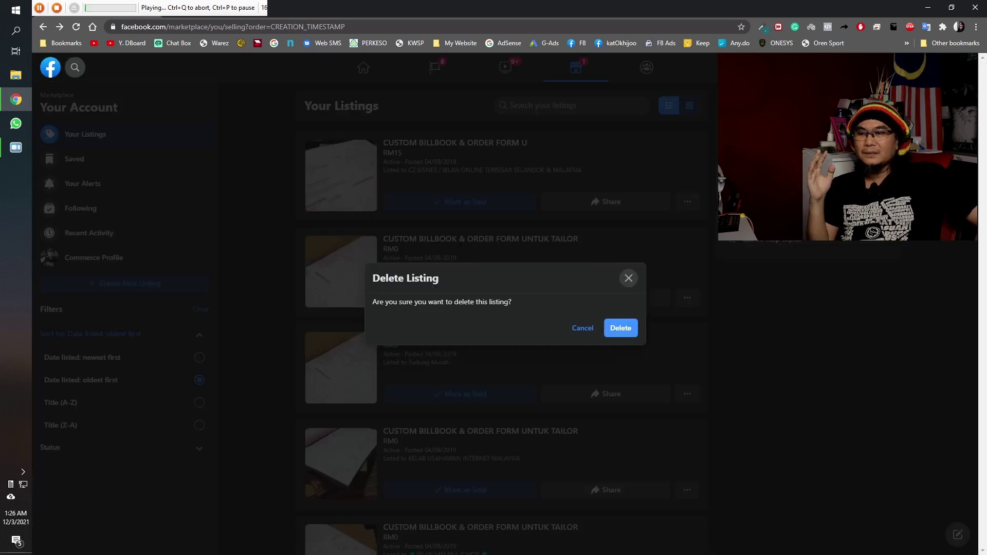
left_click(619, 326)
Step: Delete the two oldest listings, posted to Supplier Tshirt Printing and Tudung Murah on 04/09/2019, confirming each deletion
left_click(688, 204)
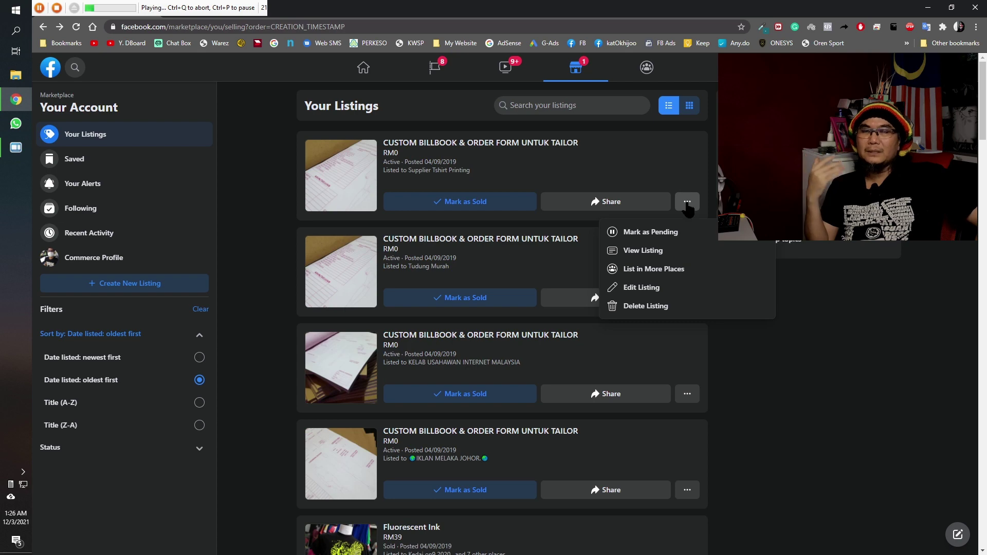
left_click(646, 306)
left_click(619, 326)
left_click(687, 204)
left_click(688, 204)
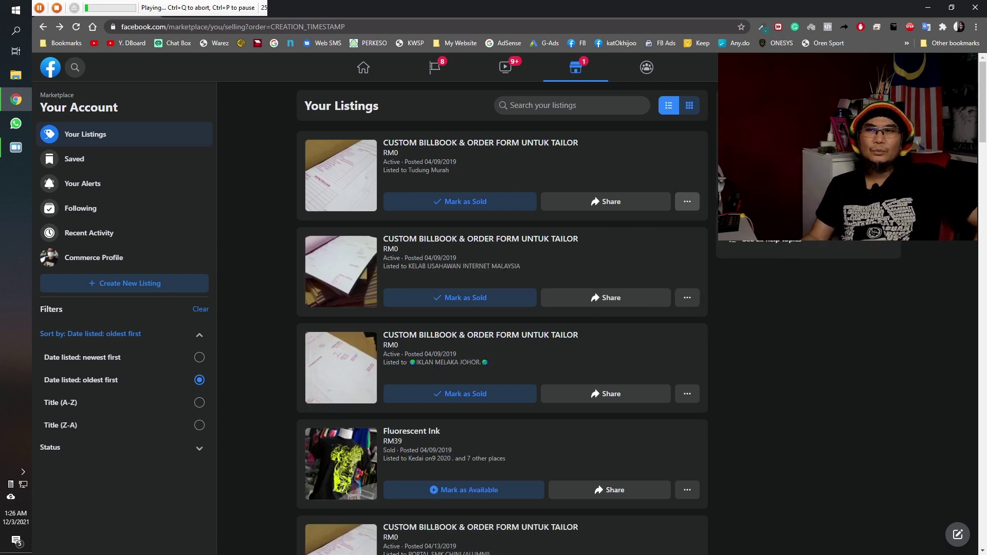
left_click(687, 205)
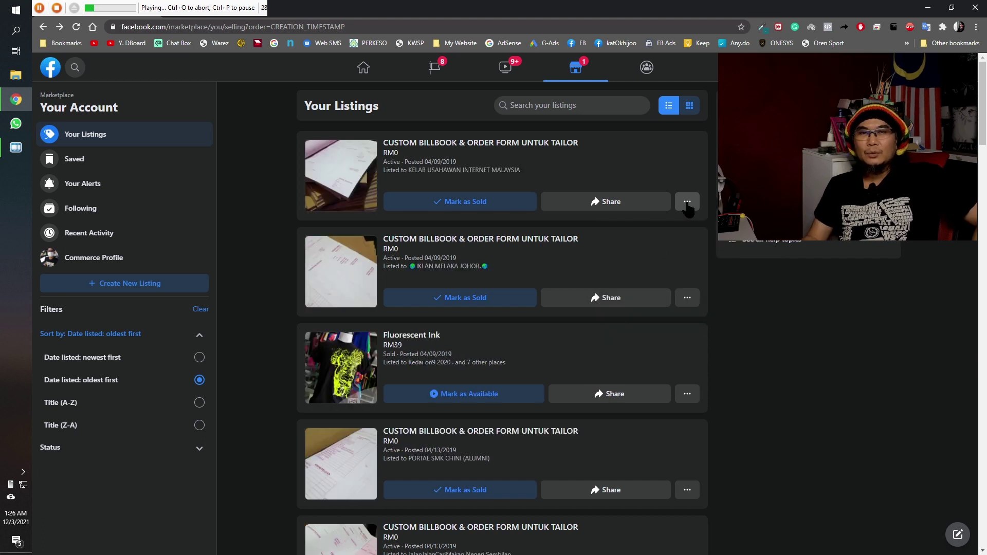
Step: Delete the oldest listing, posted to KELAB USAHAWAN INTERNET MALAYSIA on 04/09/2019
left_click(687, 204)
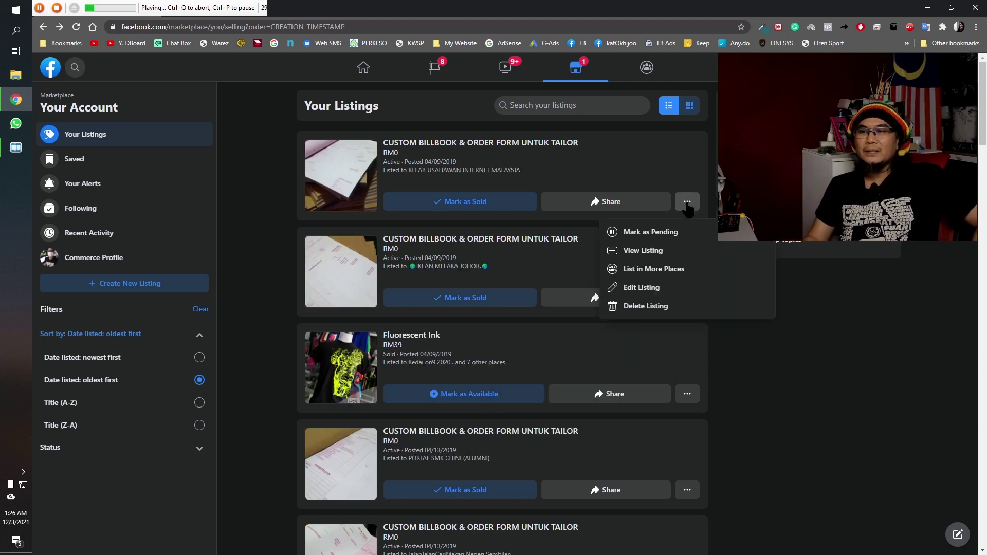
left_click(688, 205)
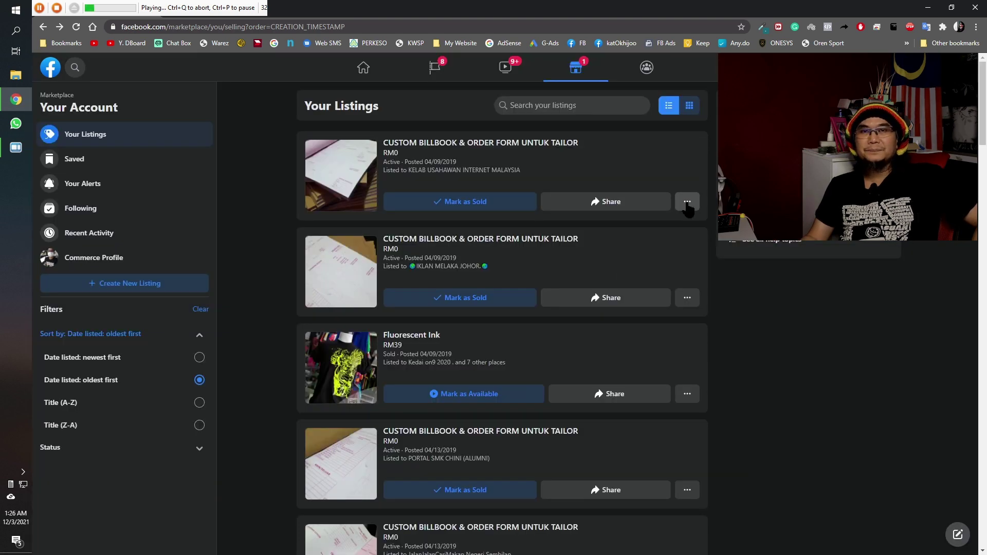
left_click(688, 205)
left_click(591, 306)
left_click(610, 297)
Step: Delete the two oldest listings, the billbook ad posted to IKLAN MELAKA JOHOR on 04/09/2019 and the sold Fluorescent Ink
left_click(687, 205)
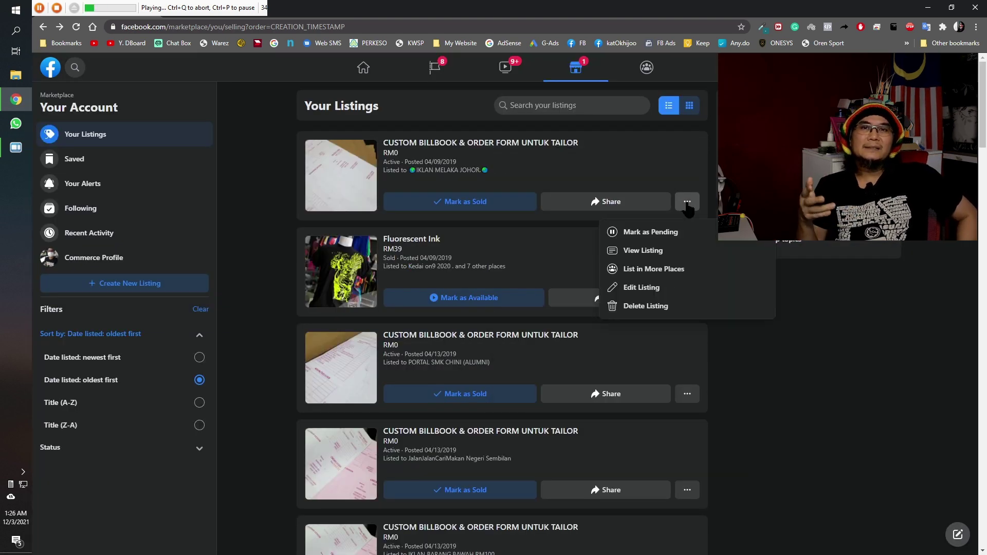
left_click(687, 206)
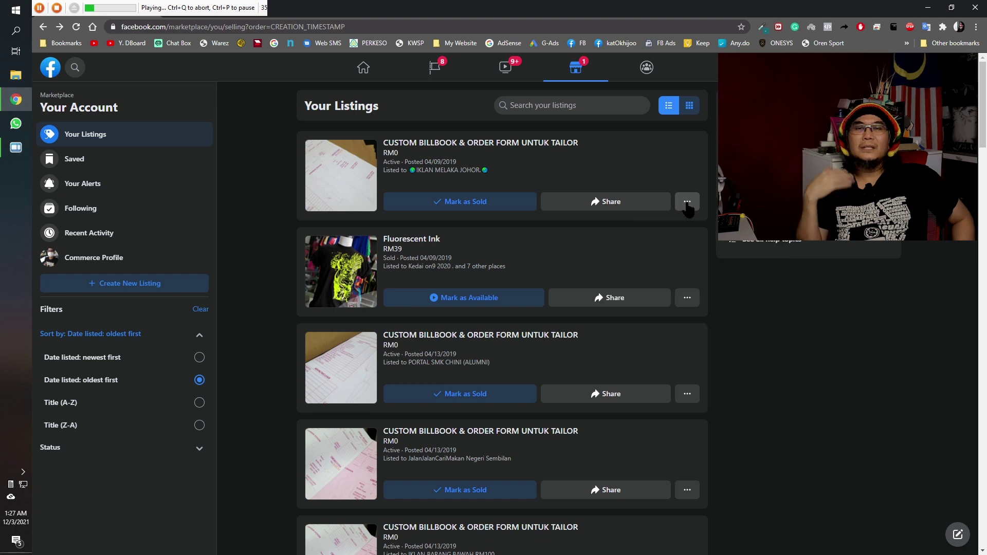
left_click(687, 205)
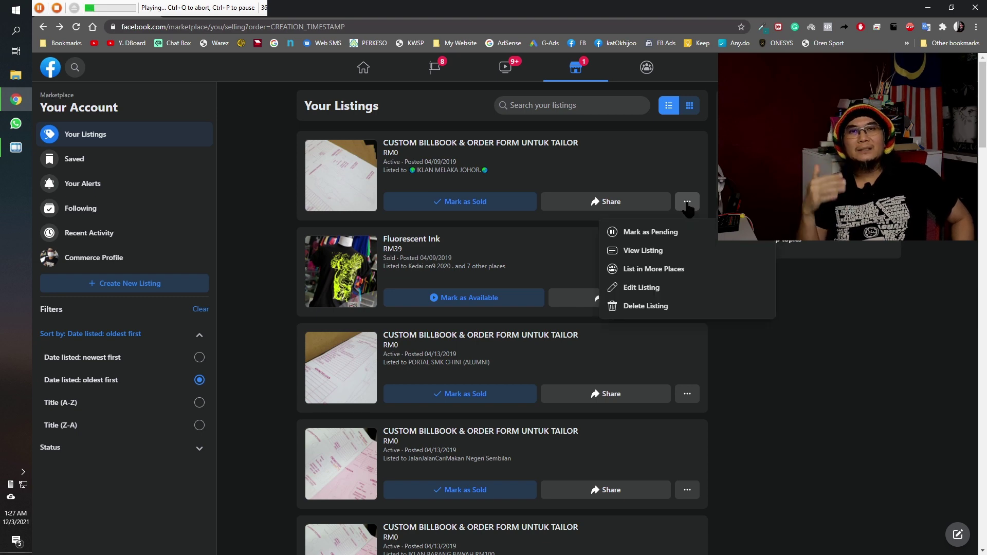
left_click(688, 205)
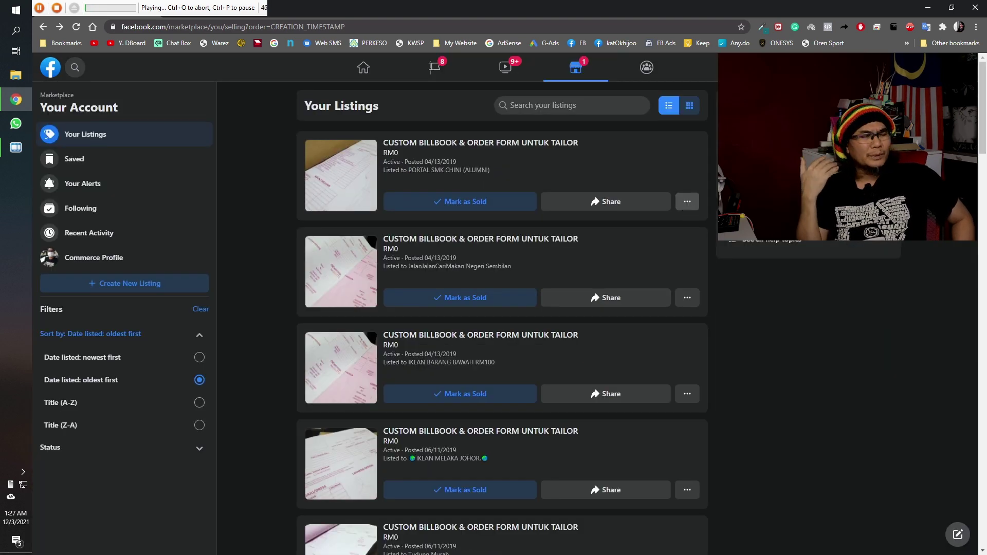
Step: Delete the oldest listing, posted to PORTAL SMK CHINI (ALUMNI) on 04/13/2019
left_click(688, 205)
left_click(688, 205)
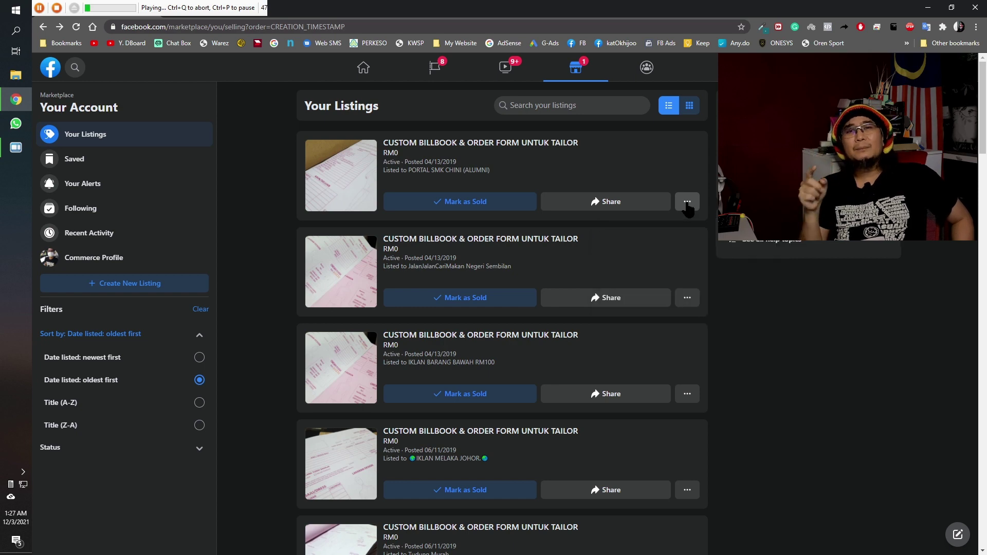
left_click(688, 205)
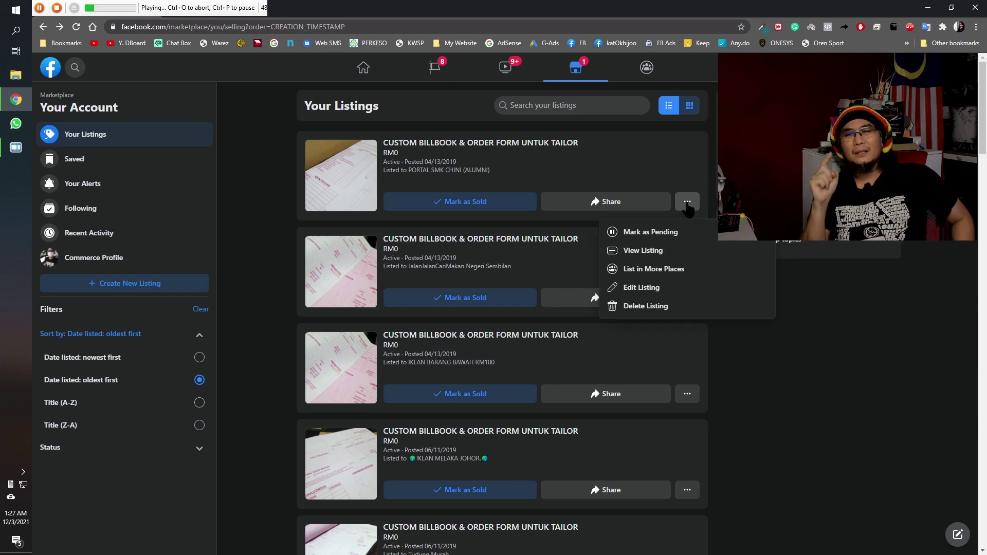
left_click(688, 205)
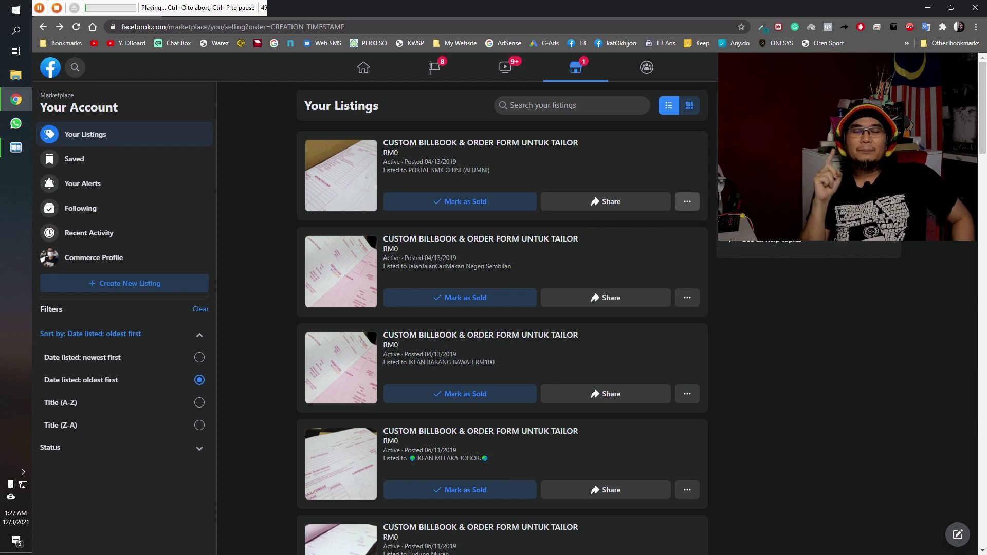
left_click(688, 206)
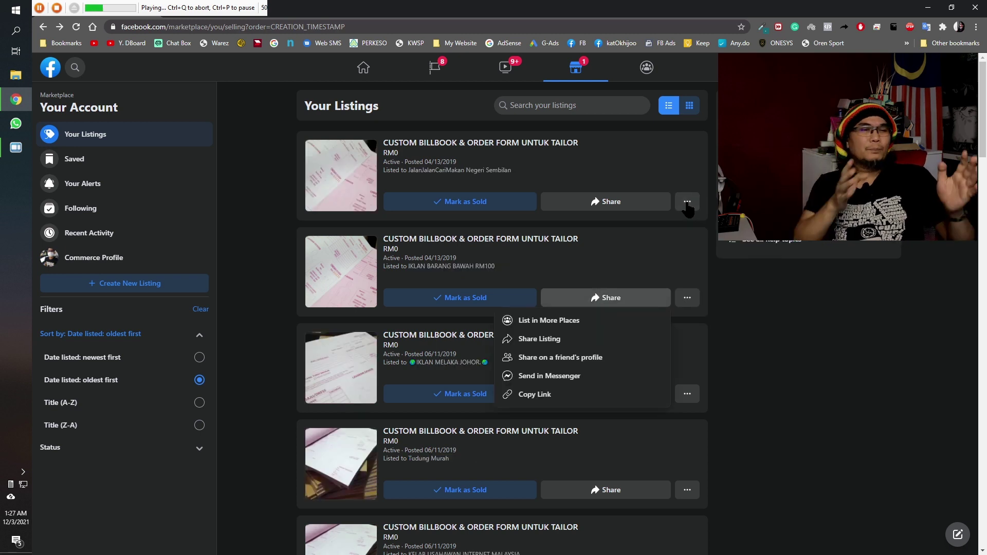
Step: Delete the oldest listing, posted to JalanJalanCariMakan Negeri Sembilan on 04/13/2019
left_click(688, 205)
left_click(688, 205)
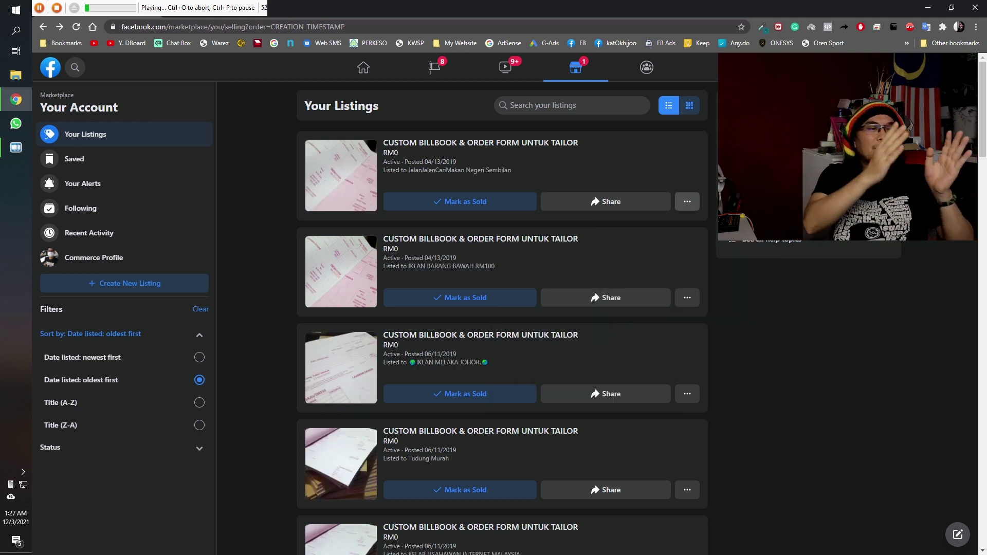
left_click(688, 205)
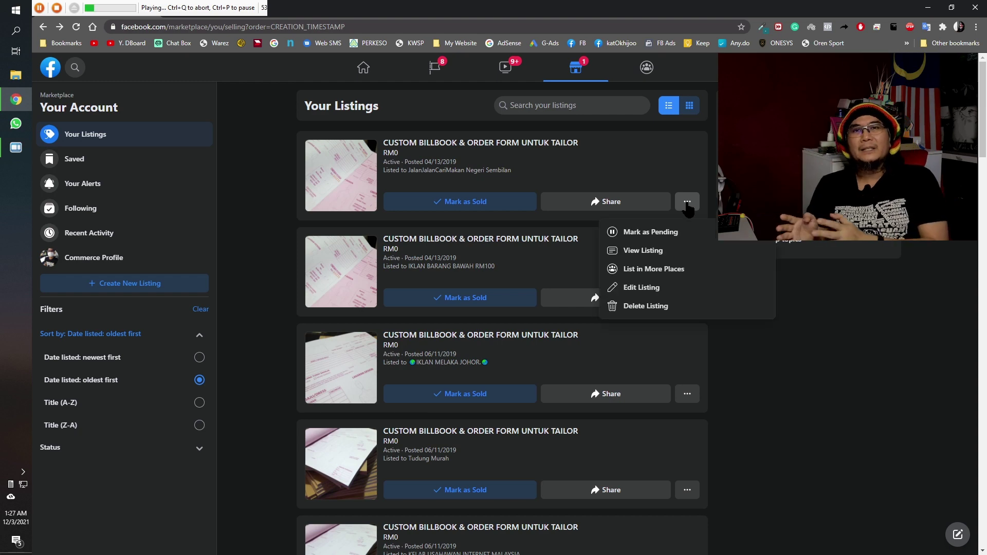
left_click(688, 205)
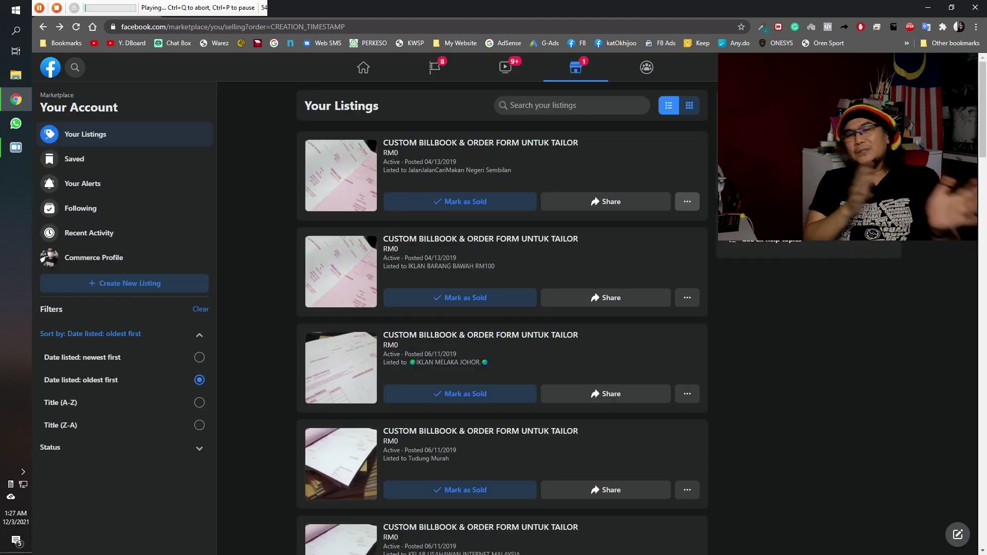
left_click(687, 205)
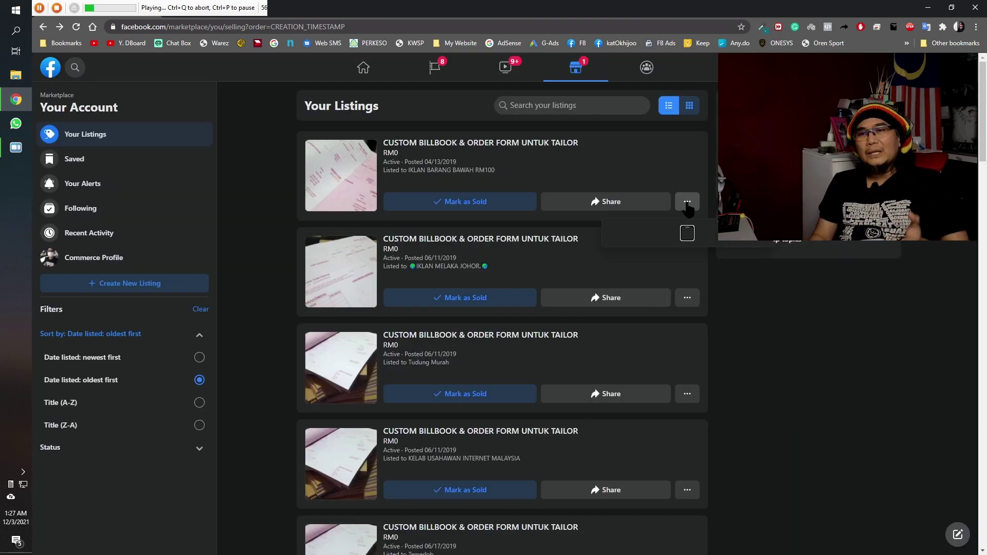
Step: Delete the two oldest listings, posted to IKLAN BARANG BAWAH RM100 on 04/13/2019 and IKLAN MELAKA JOHOR on 06/11/2019
left_click(688, 205)
left_click(687, 205)
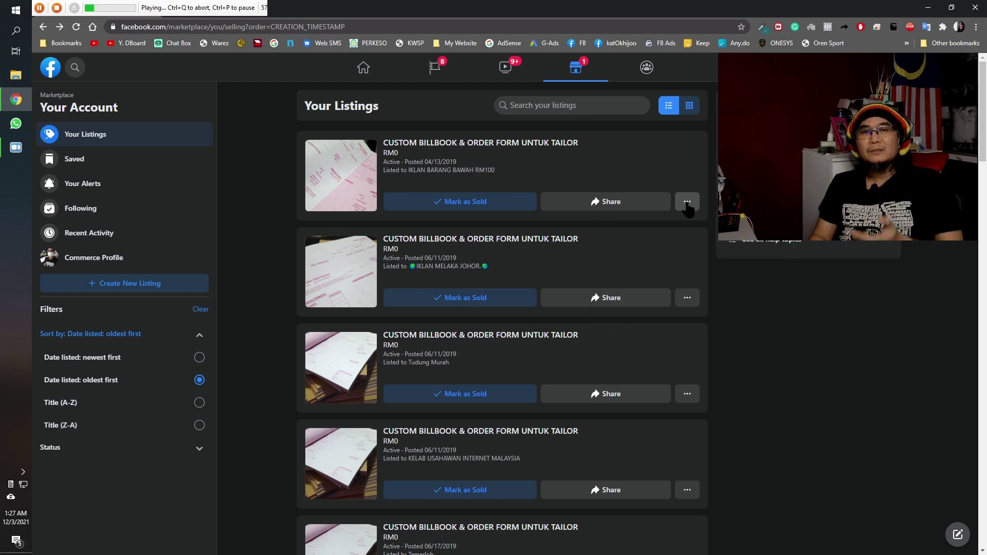
left_click(688, 205)
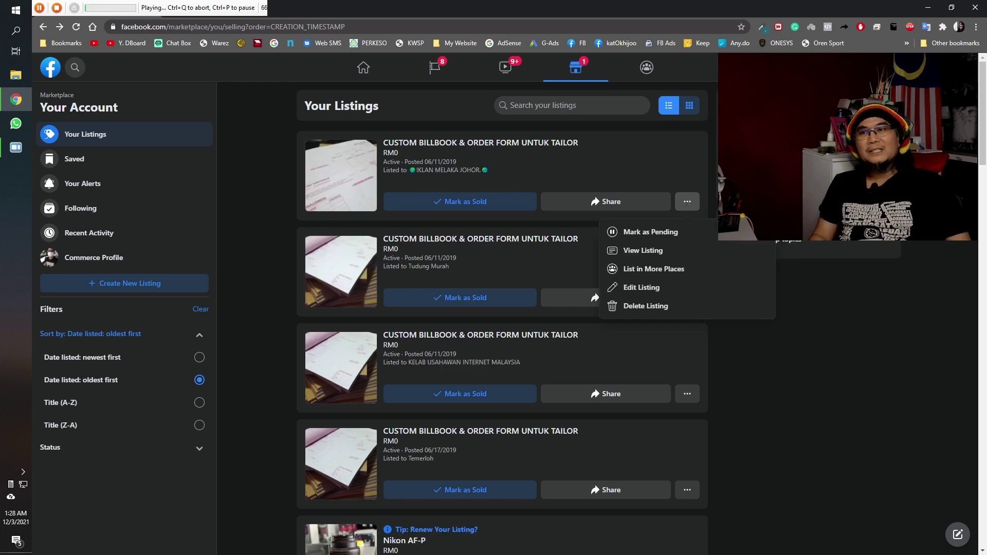
left_click(688, 205)
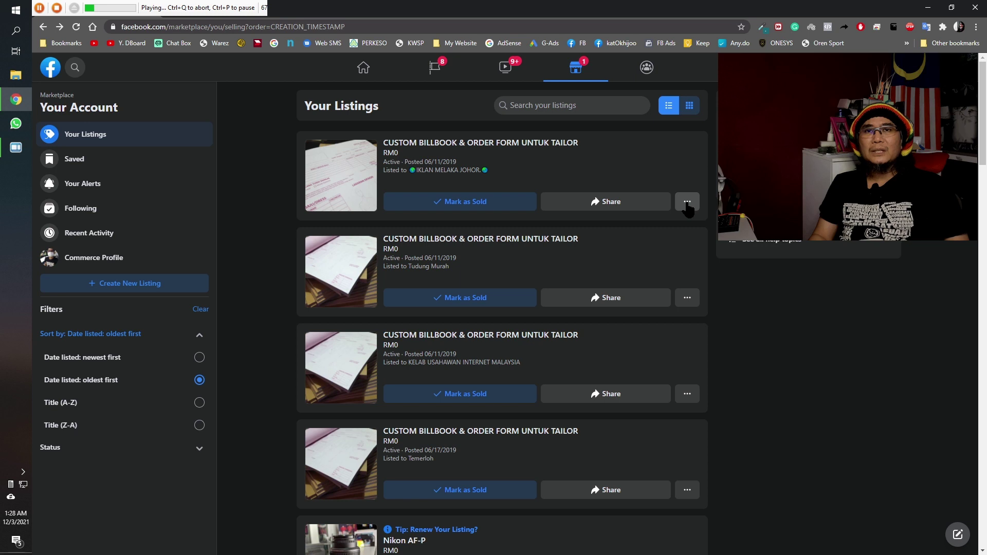
left_click(688, 206)
left_click(687, 205)
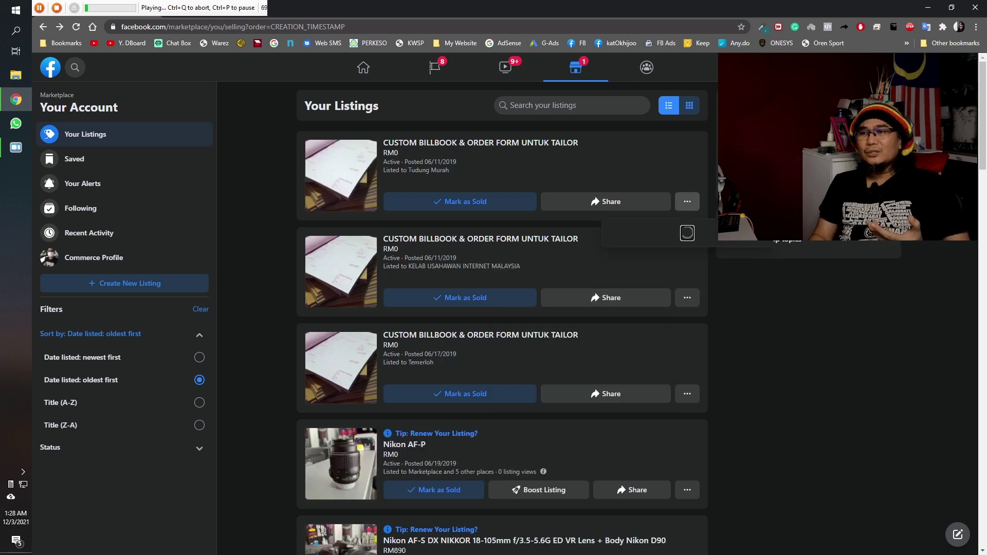
Step: Delete the oldest listing, posted to Tudung Murah on 06/11/2019
left_click(688, 205)
left_click(687, 205)
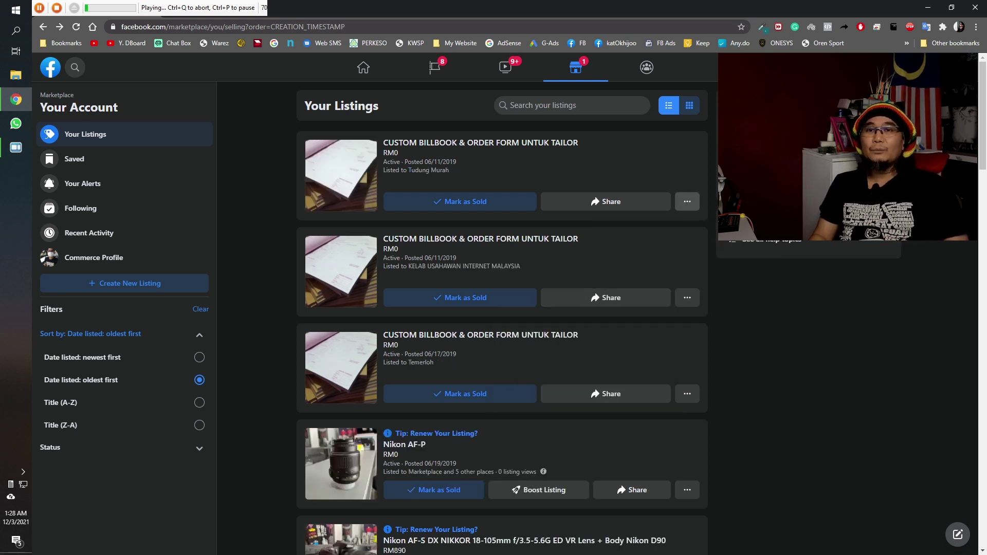
left_click(688, 205)
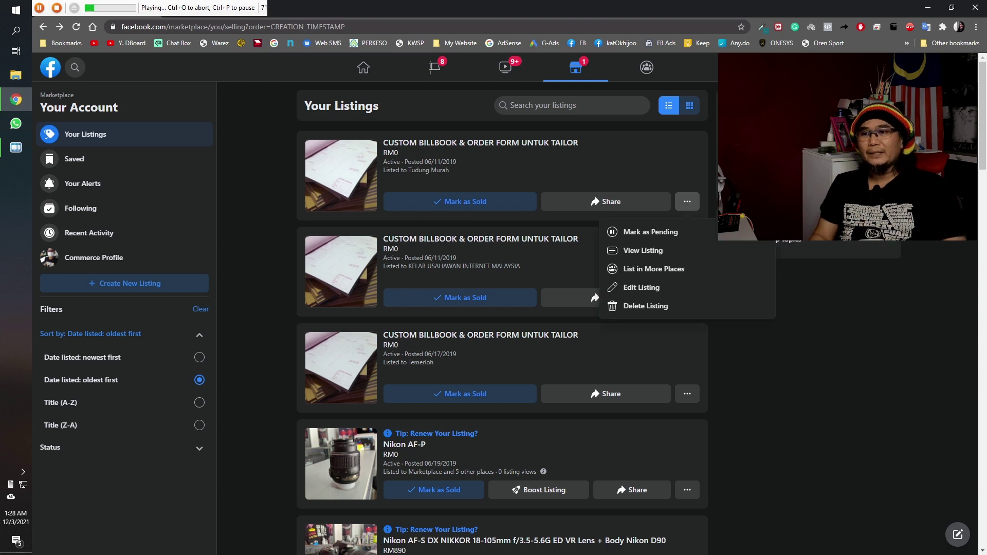
left_click(687, 206)
left_click(688, 205)
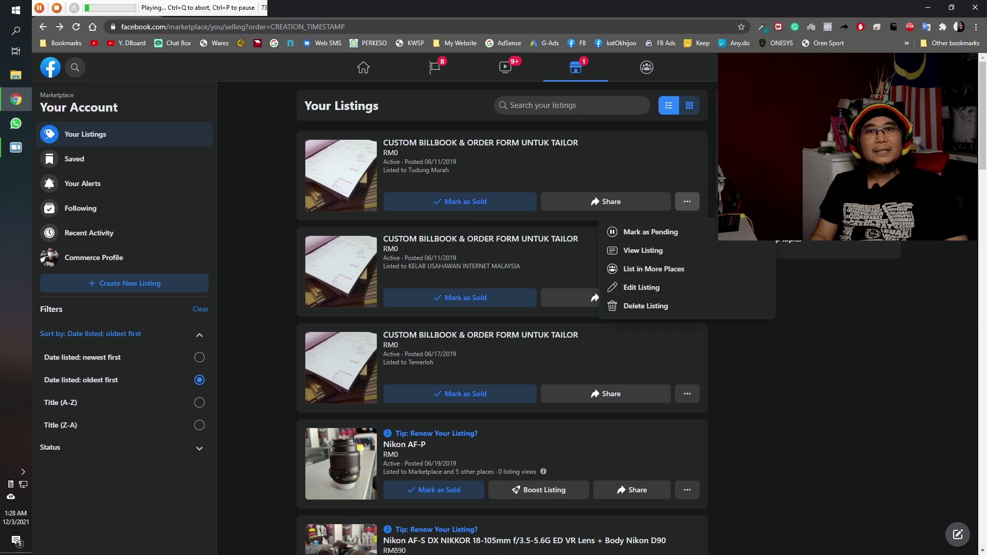
left_click(688, 205)
left_click(688, 205)
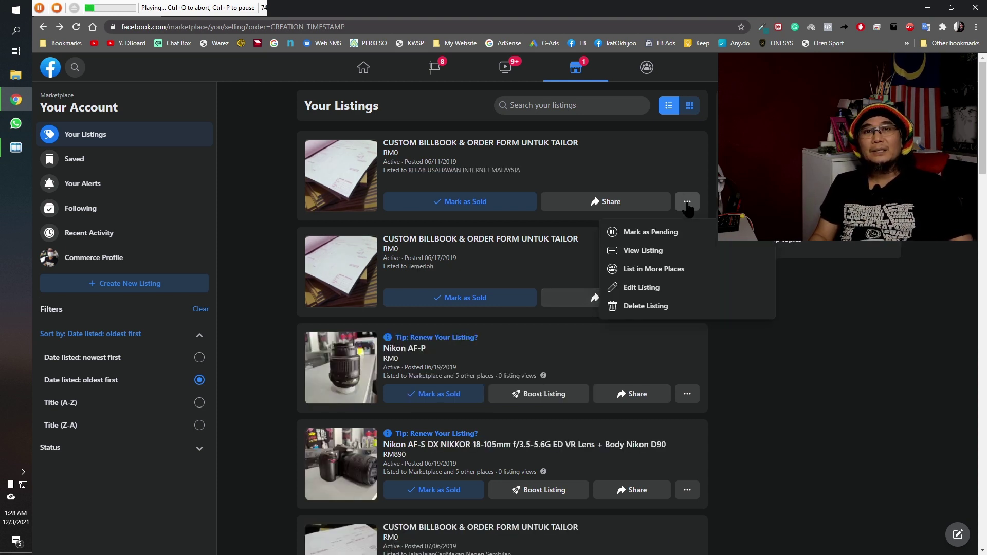
Step: Delete the oldest listing, posted to KELAB USAHAWAN INTERNET MALAYSIA on 06/11/2019, and confirm the deletion
left_click(687, 205)
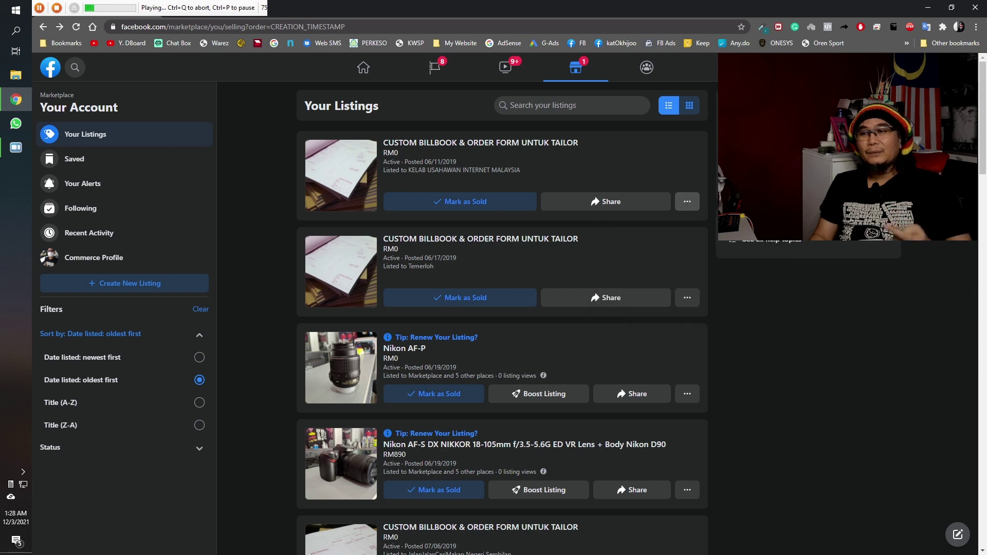
left_click(688, 205)
left_click(646, 306)
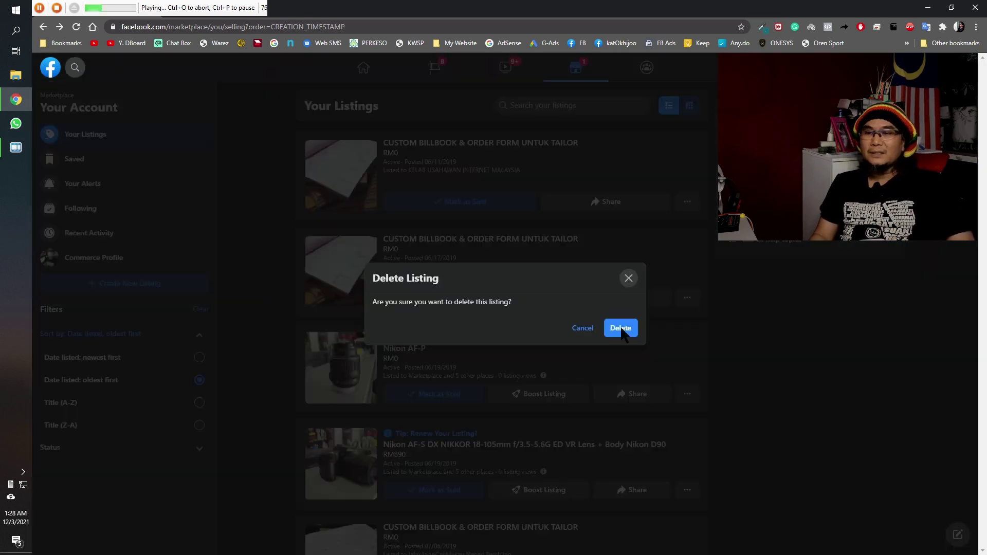
left_click(622, 328)
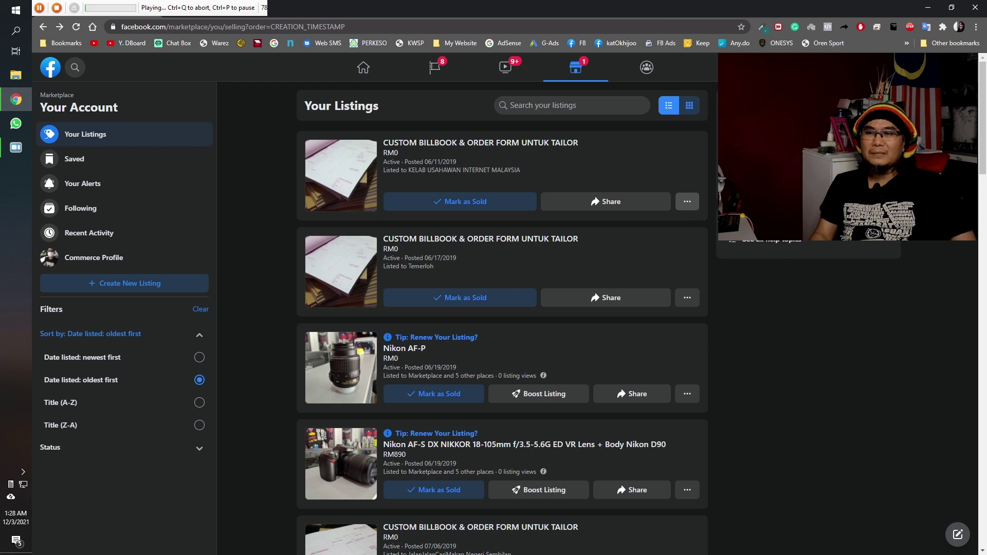
Step: Delete the oldest listing, posted to Temerloh on 06/17/2019
left_click(688, 203)
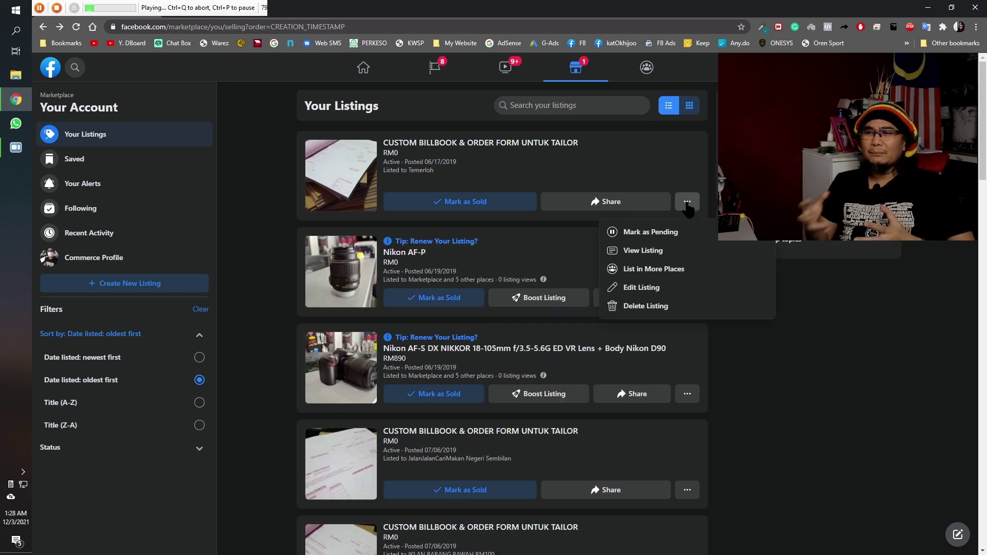
left_click(687, 203)
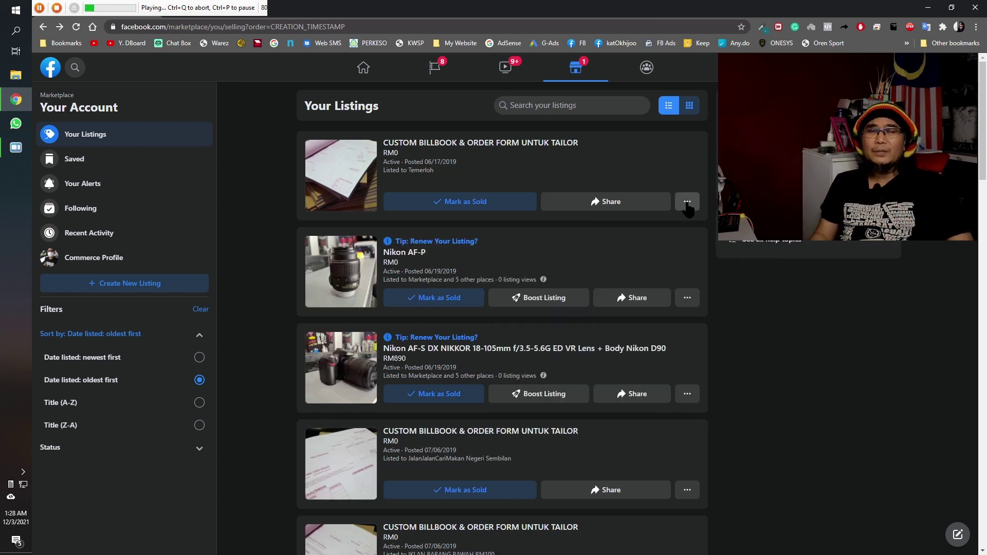
left_click(688, 203)
left_click(639, 308)
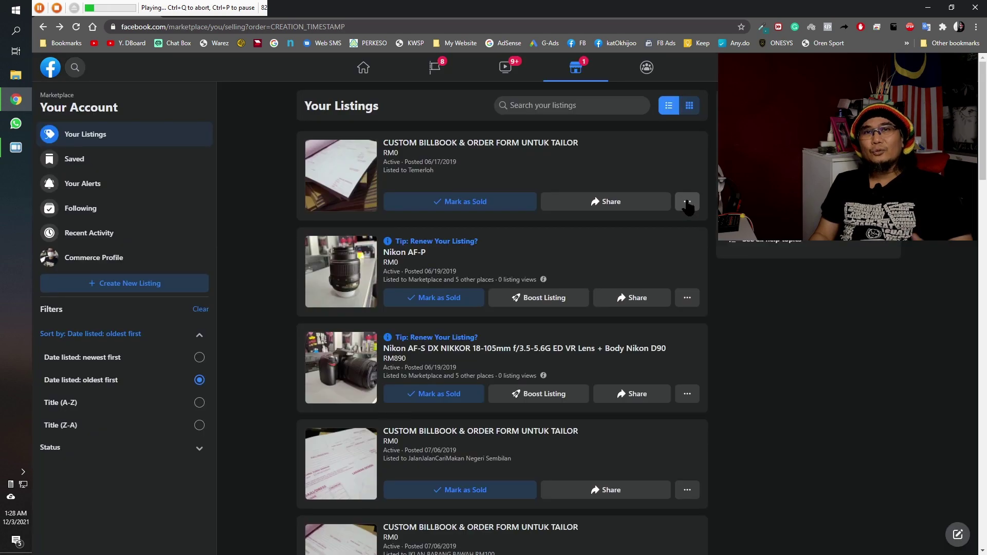